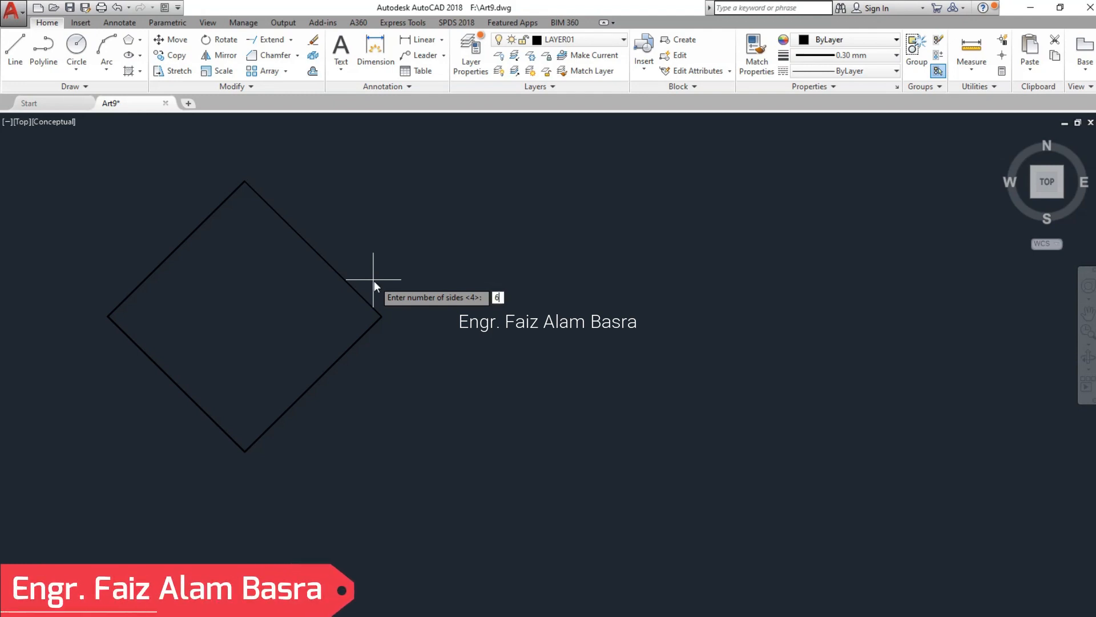
# Draw a six-sided inscribed polygon with a radius of about 10'-1 1/8" and a vertex pointing up, beside the diamond.
pyautogui.press('Return')
pyautogui.click(524, 331)
pyautogui.click(588, 379)
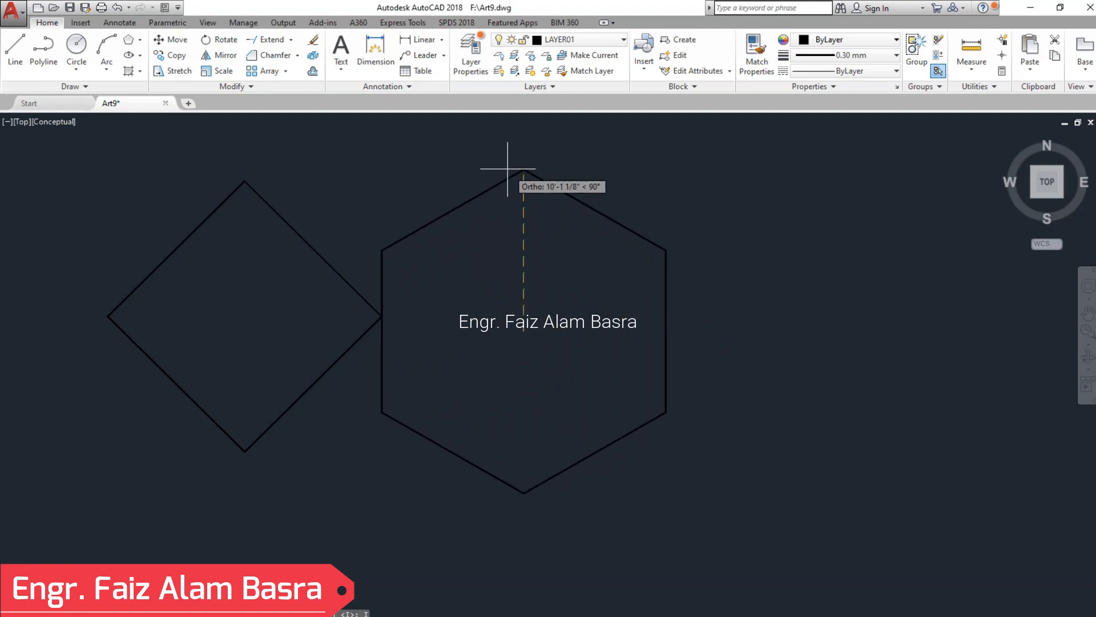
# Delete the diamond-shaped four-sided polygon beside the hexagon.
pyautogui.click(328, 374)
pyautogui.click(275, 360)
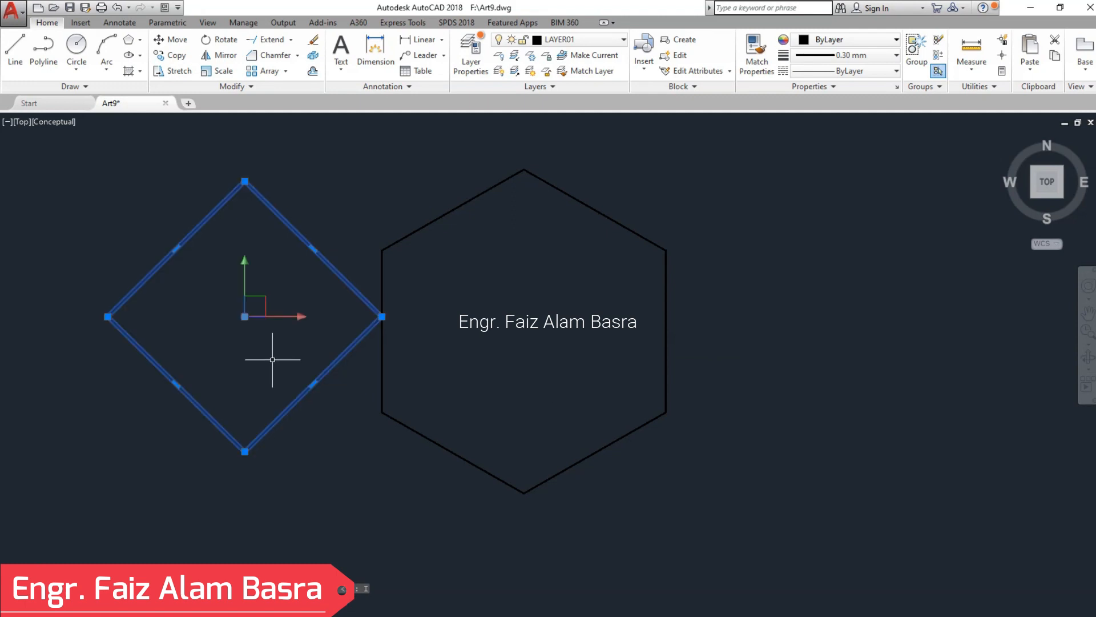
pyautogui.press('Delete')
# Copy the hexagon horizontally from its lower-left vertex to its lower-right vertex so the two hexagons share a vertical edge.
pyautogui.scroll(-2, 428, 428)
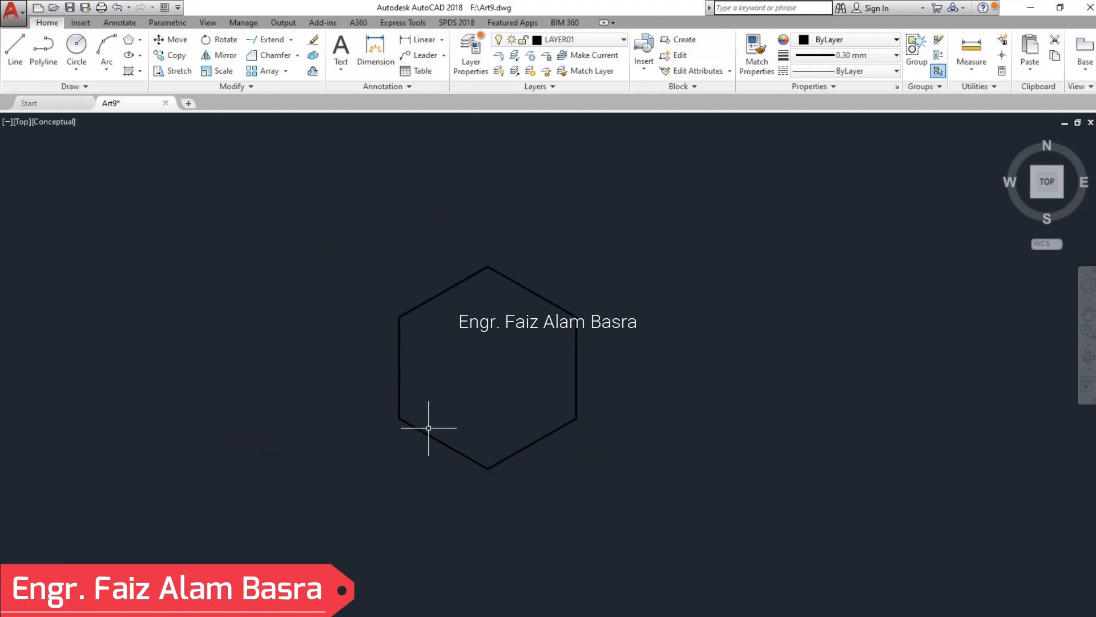
pyautogui.scroll(-2, 458, 446)
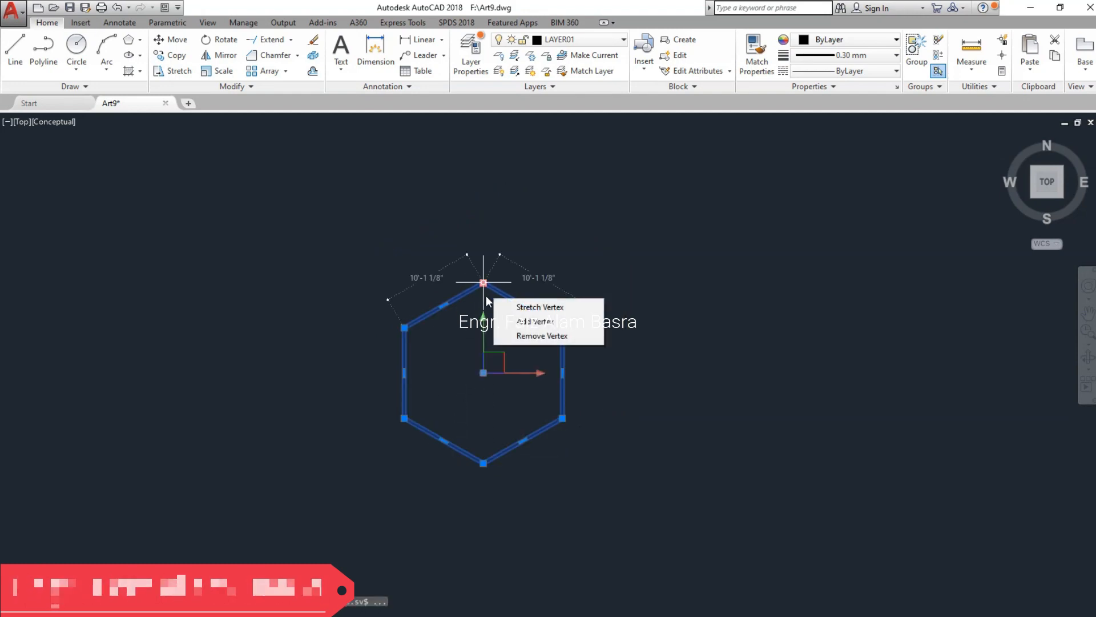
pyautogui.press('Escape')
pyautogui.scroll(3, 434, 413)
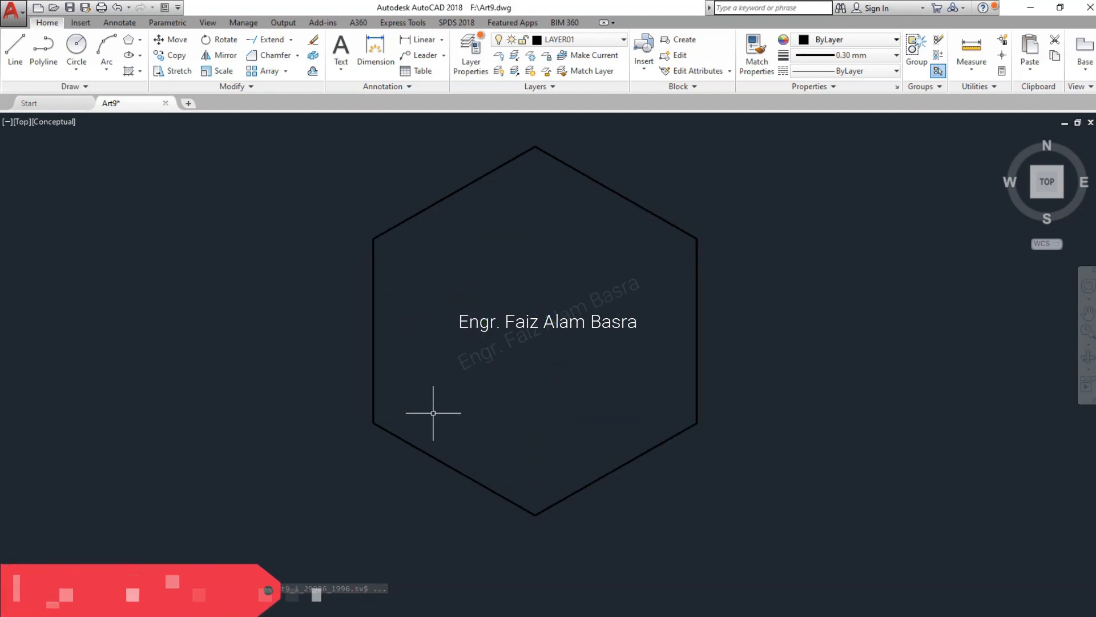
pyautogui.scroll(-2, 434, 413)
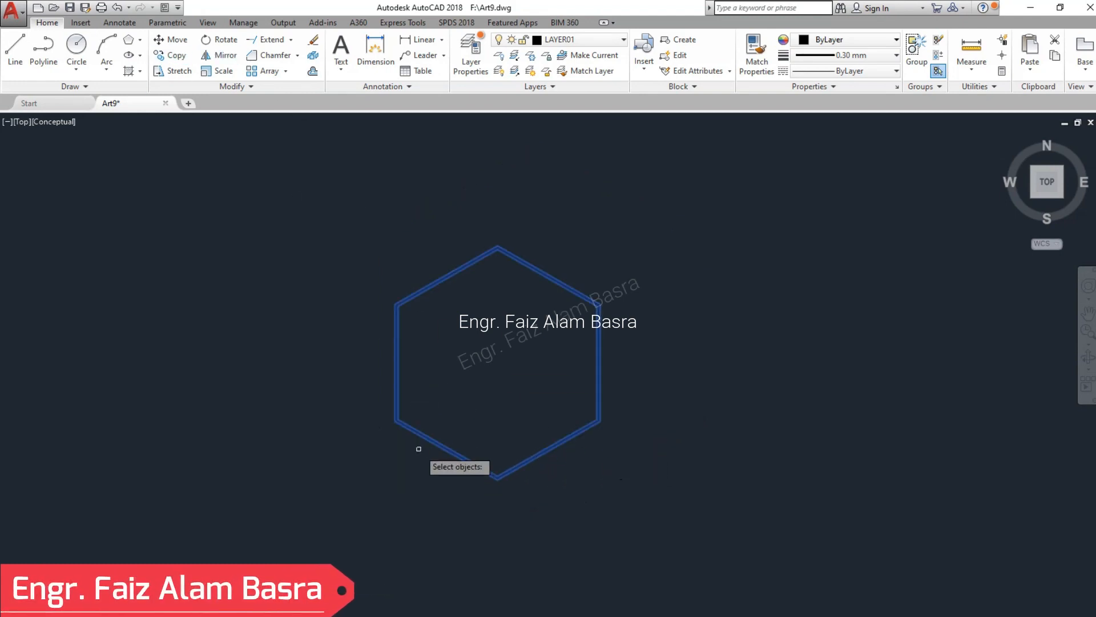
pyautogui.click(395, 421)
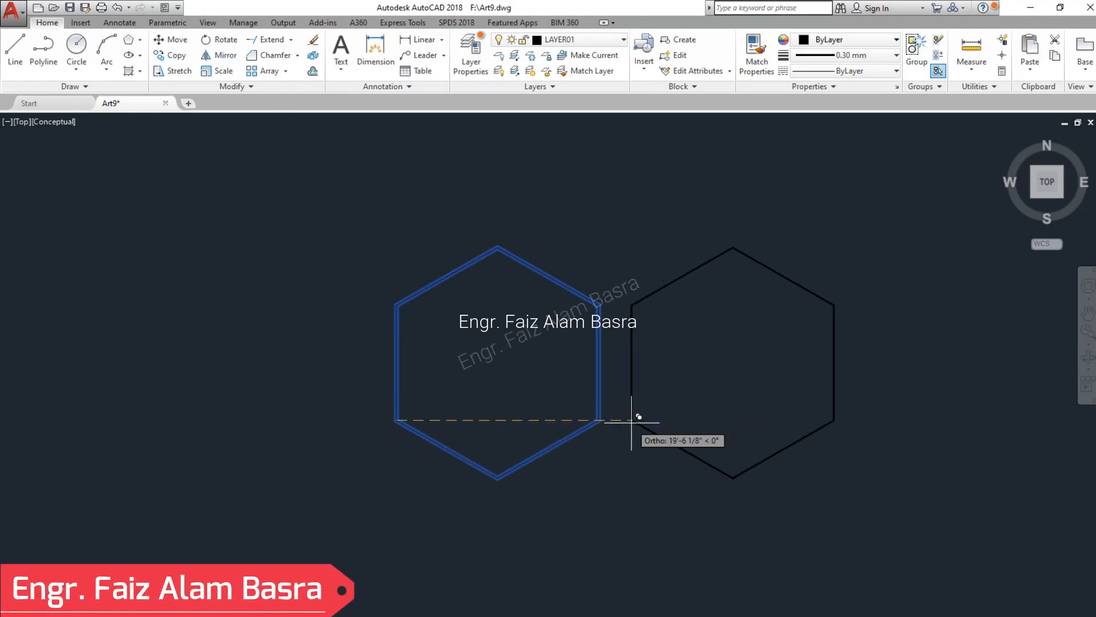
pyautogui.click(599, 422)
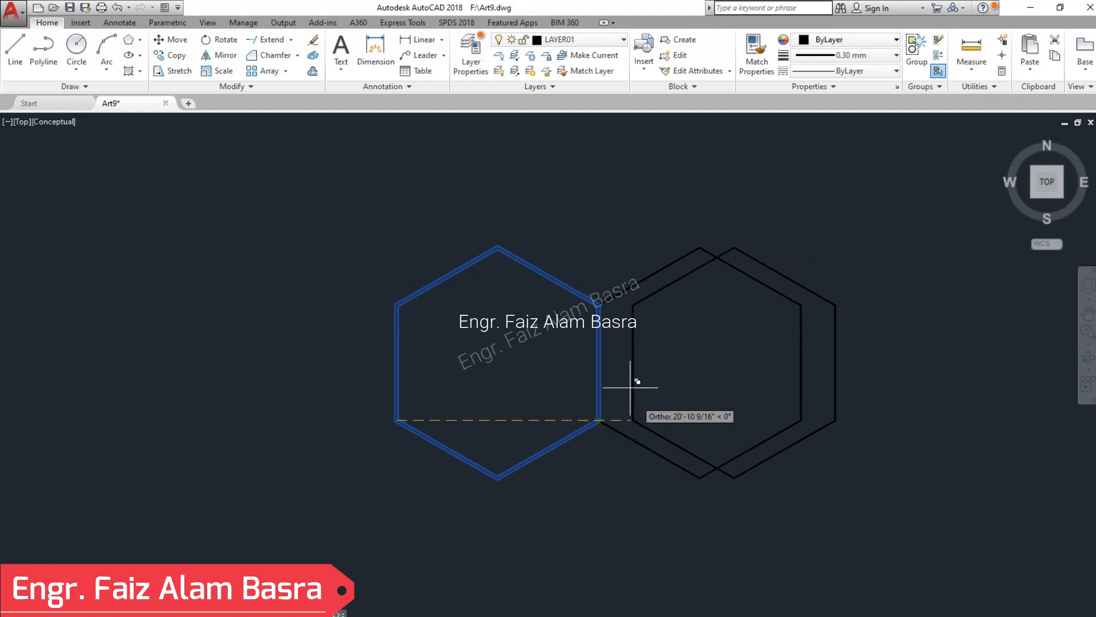
pyautogui.press('Return')
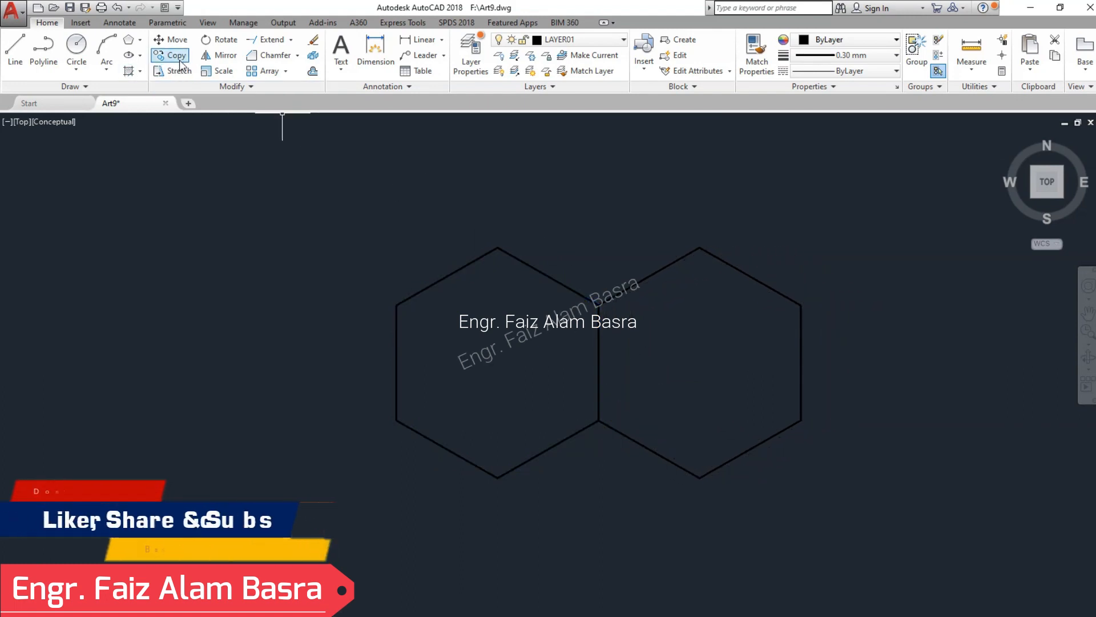
# Copy the right hexagon by its bottom vertex onto the upper end of the shared edge, nesting it above the other two.
pyautogui.click(733, 458)
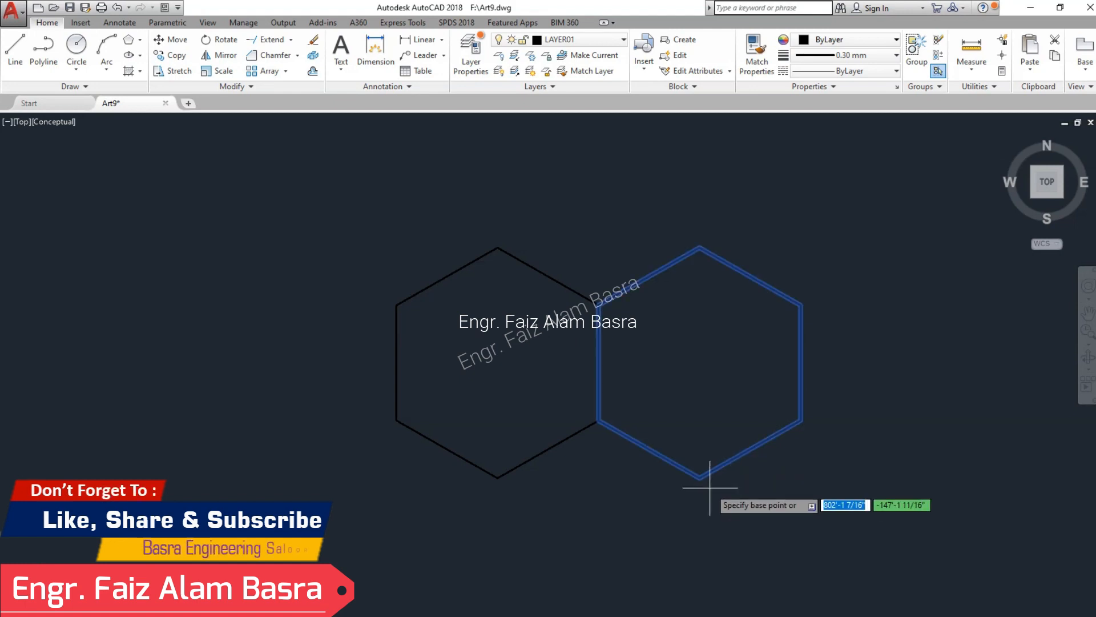
pyautogui.click(598, 306)
pyautogui.press('Escape')
# Change the color of LAYER01 to white in the layer properties.
pyautogui.scroll(-5, 506, 378)
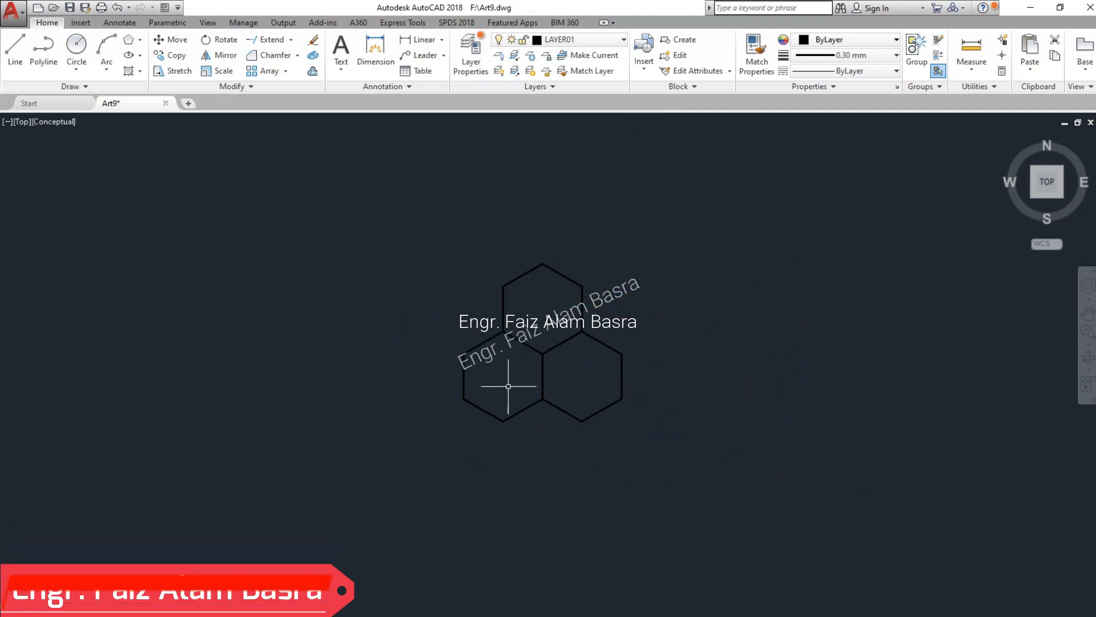
pyautogui.scroll(2, 492, 423)
pyautogui.scroll(-3, 452, 422)
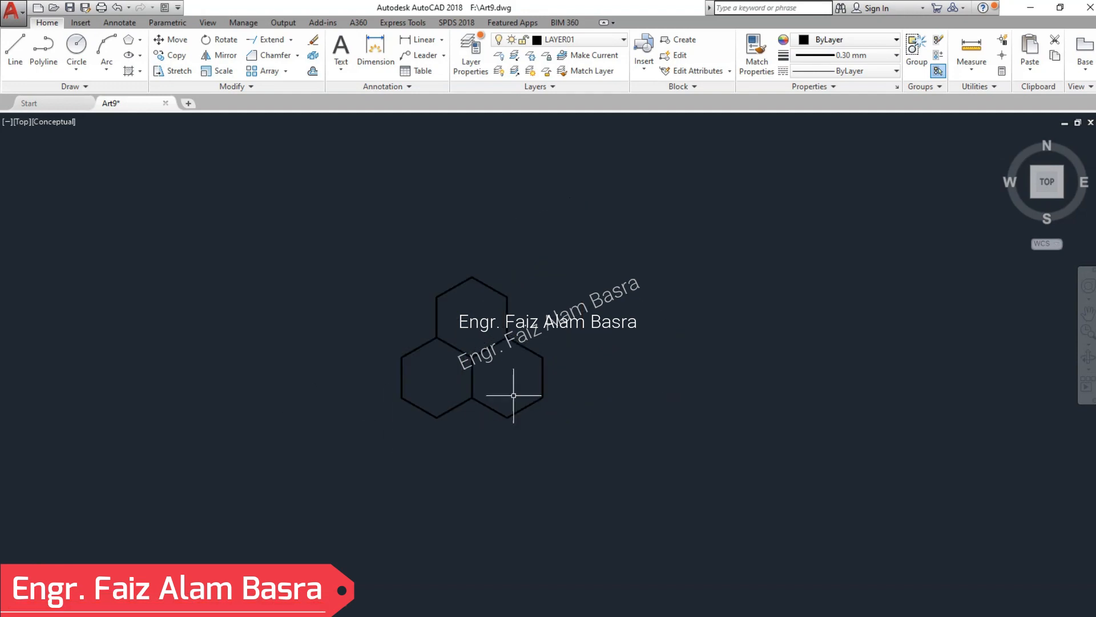
pyautogui.scroll(4, 515, 393)
pyautogui.scroll(-2, 291, 391)
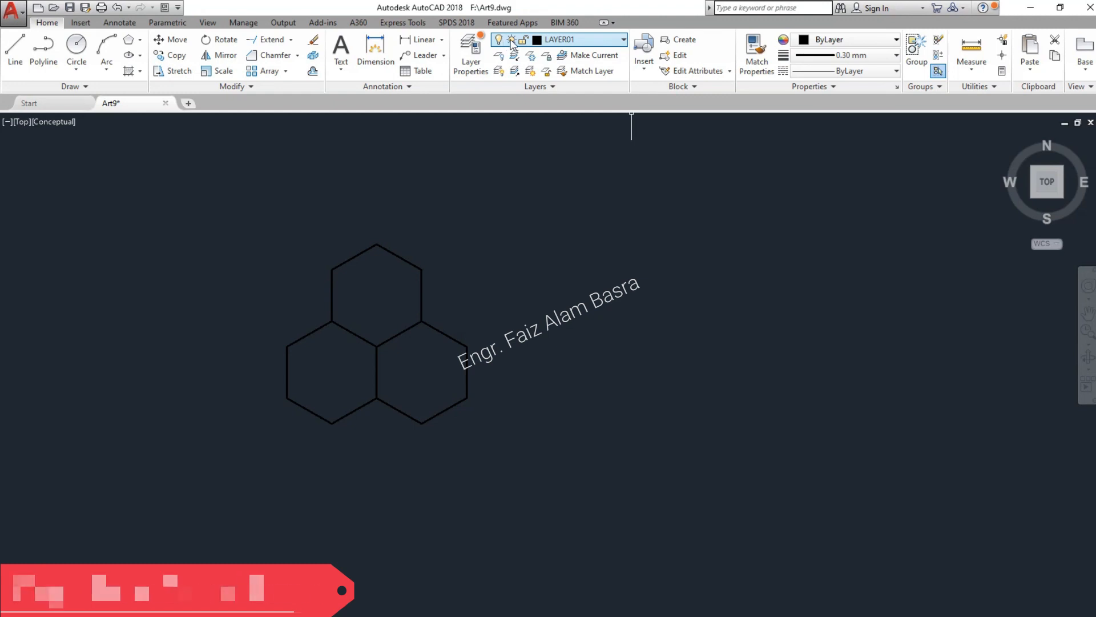
pyautogui.click(471, 57)
pyautogui.click(235, 113)
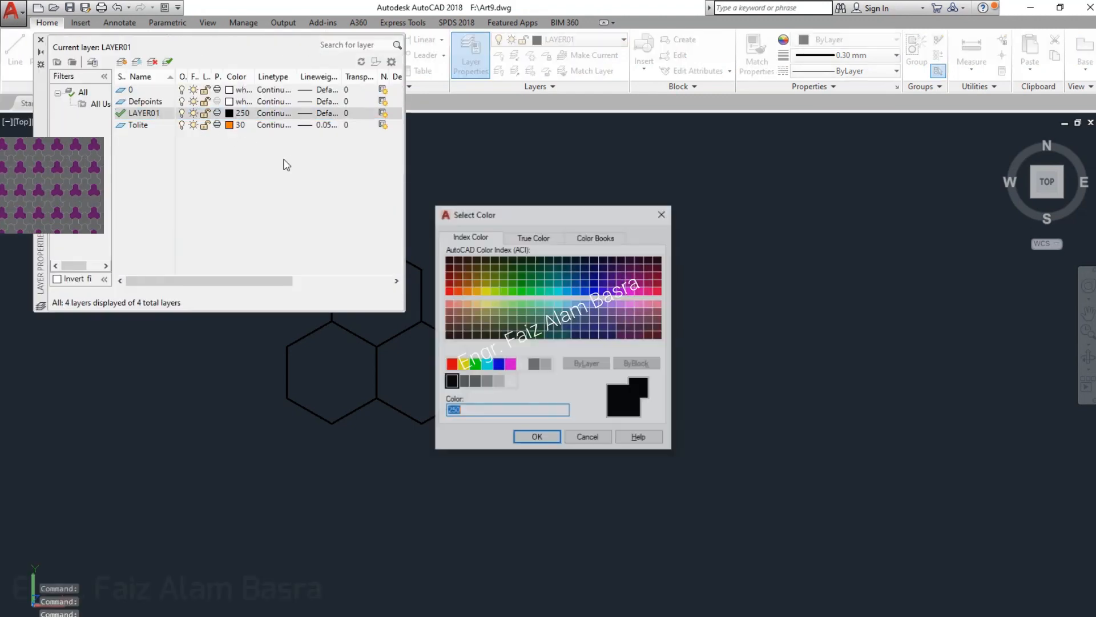
pyautogui.click(522, 365)
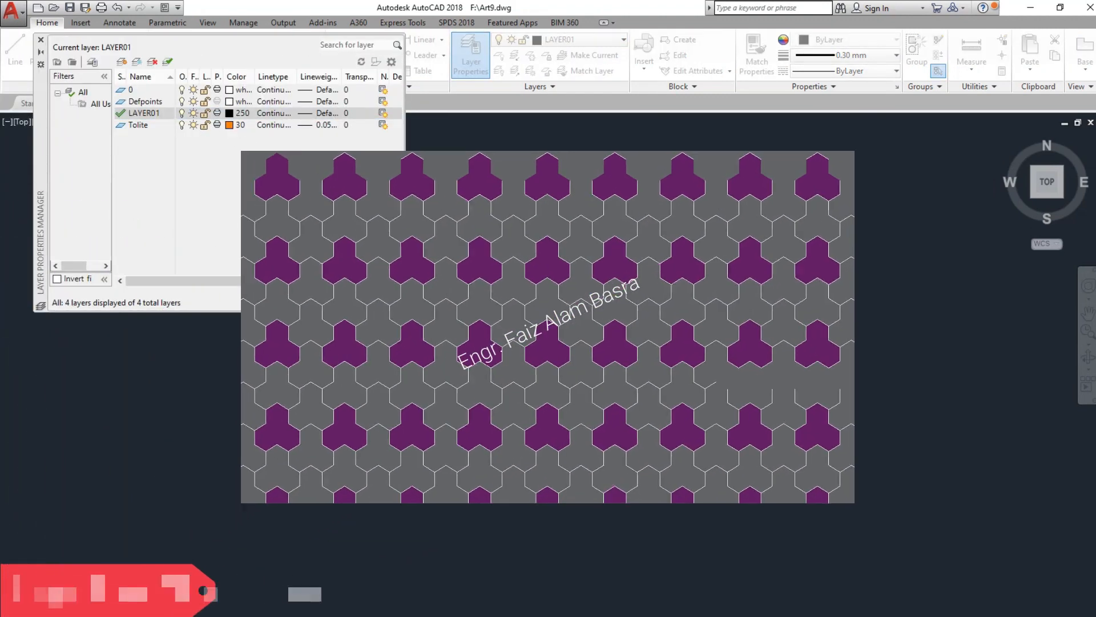
pyautogui.click(537, 438)
pyautogui.click(41, 40)
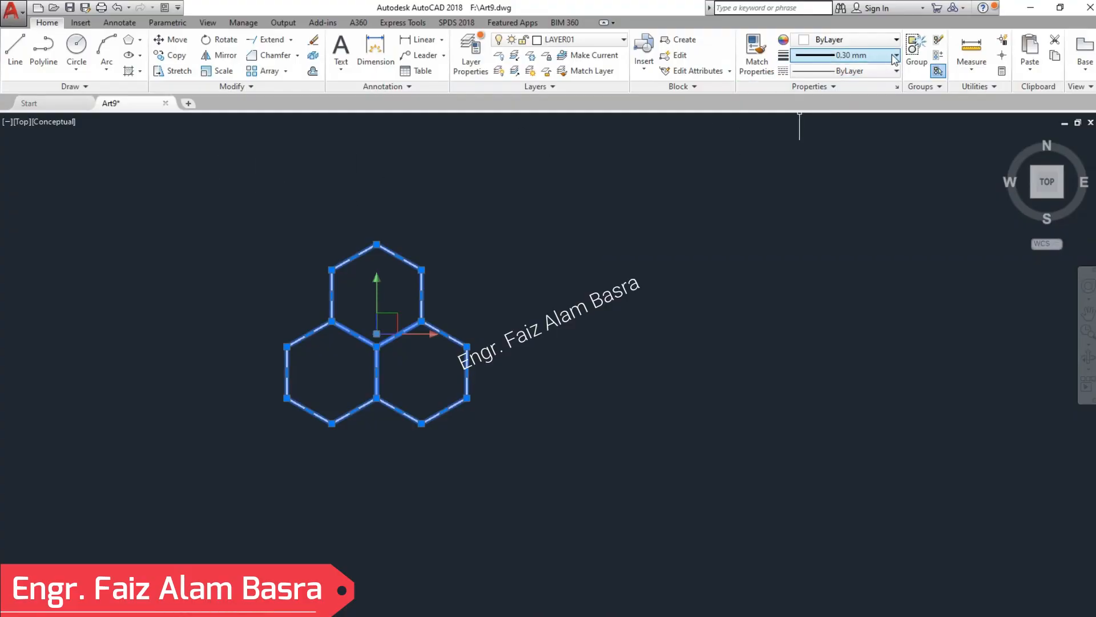
# Set the lineweight of the three hexagons to Default.
pyautogui.click(892, 56)
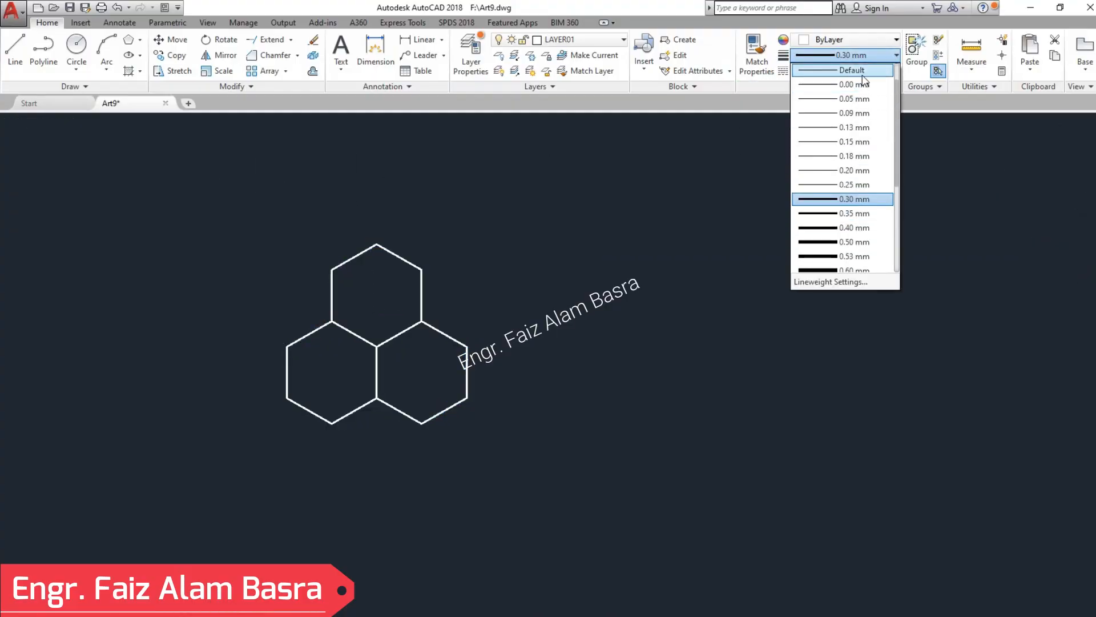
pyautogui.click(852, 70)
# Draw a diagonal line from the vertex shared by all three hexagons to the lower-right vertex of the right hexagon.
pyautogui.scroll(2, 249, 317)
pyautogui.scroll(2, 254, 326)
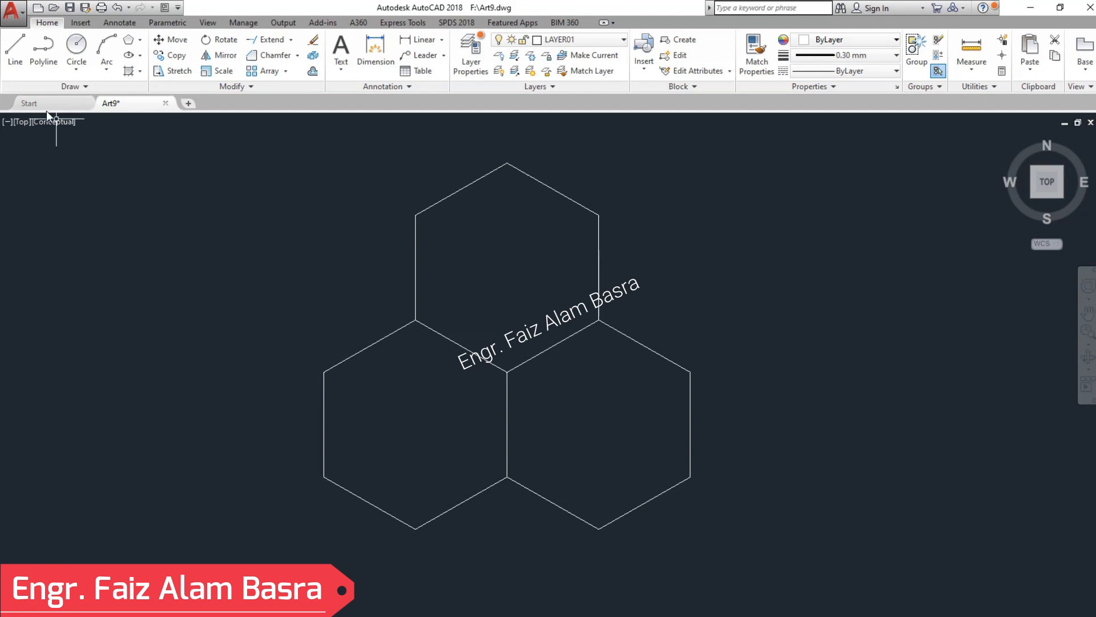
pyautogui.click(15, 50)
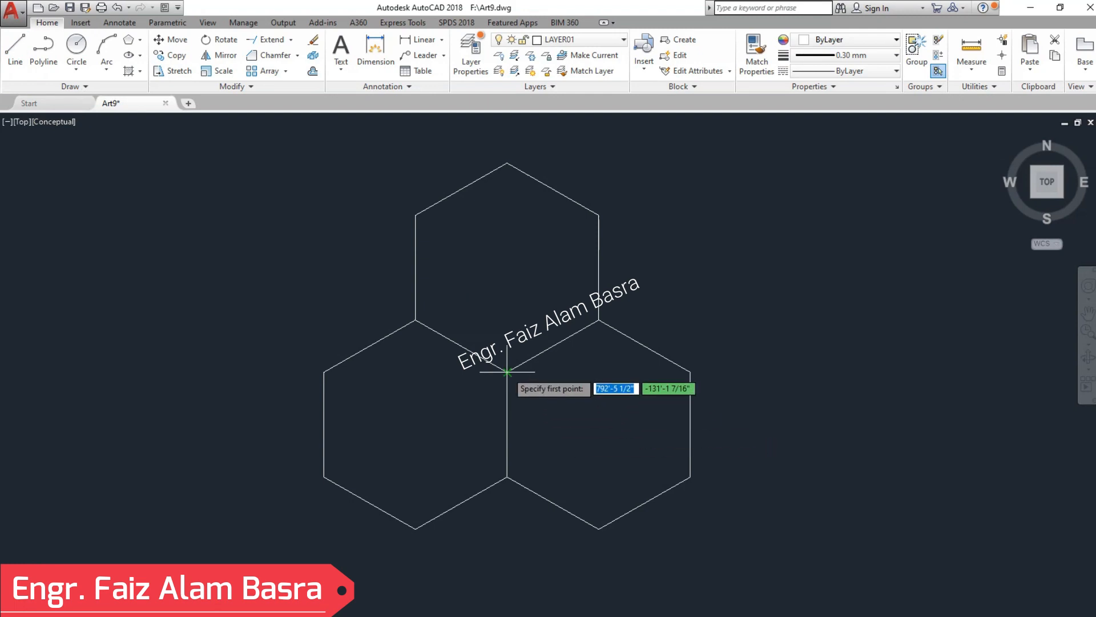
pyautogui.click(691, 477)
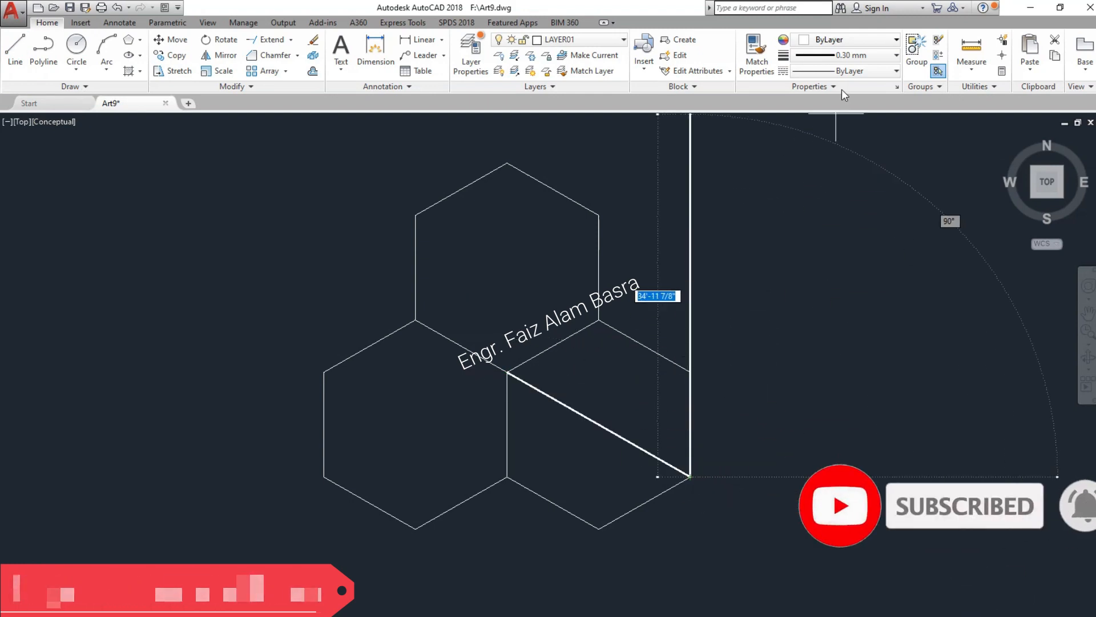
# Set the current lineweight to Default and apply the same lineweight to the new diagonal line.
pyautogui.click(889, 56)
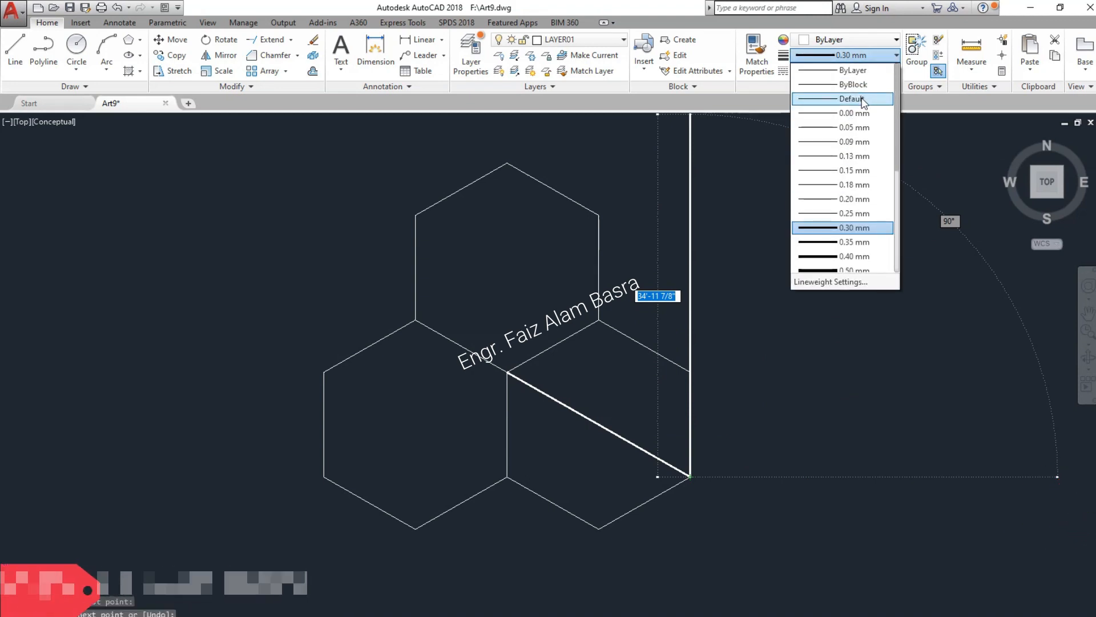
pyautogui.click(851, 99)
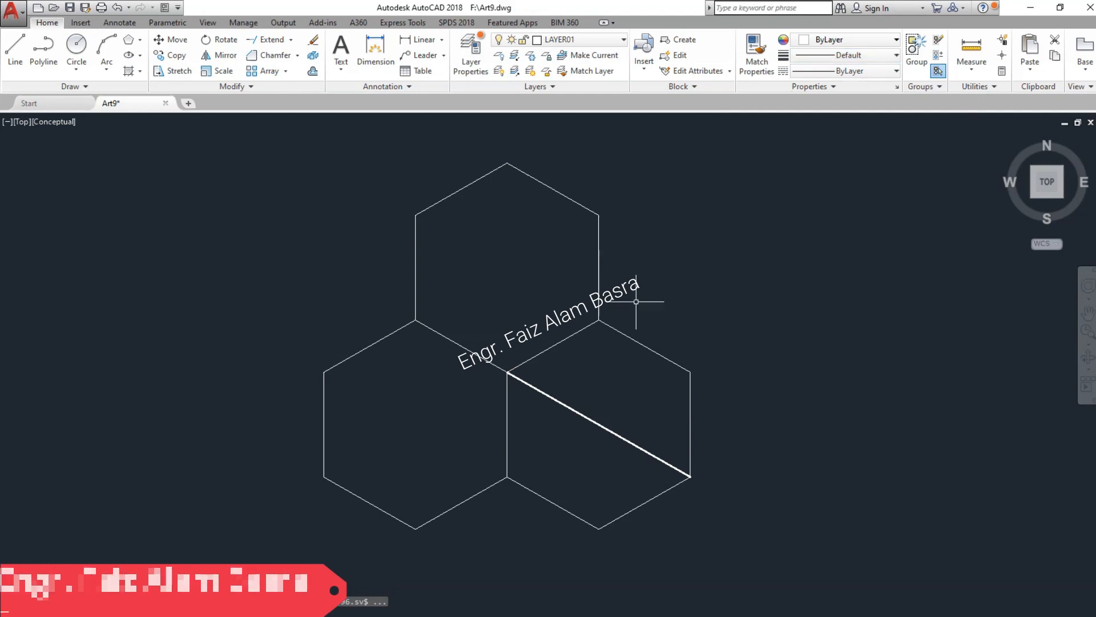
pyautogui.click(631, 443)
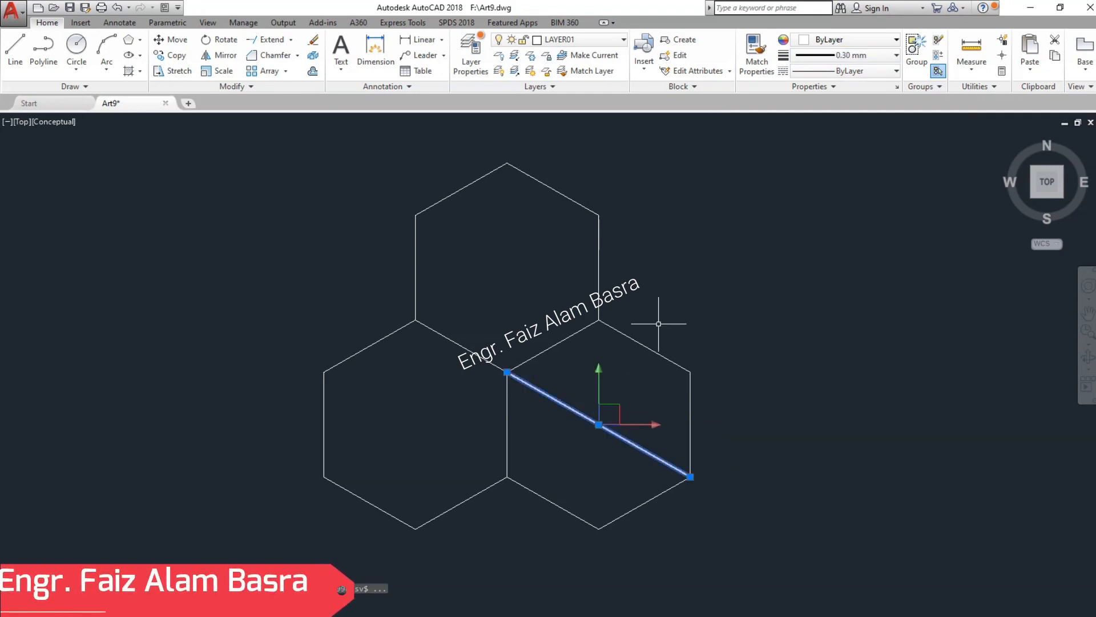
pyautogui.click(897, 55)
pyautogui.scroll(1, 845, 91)
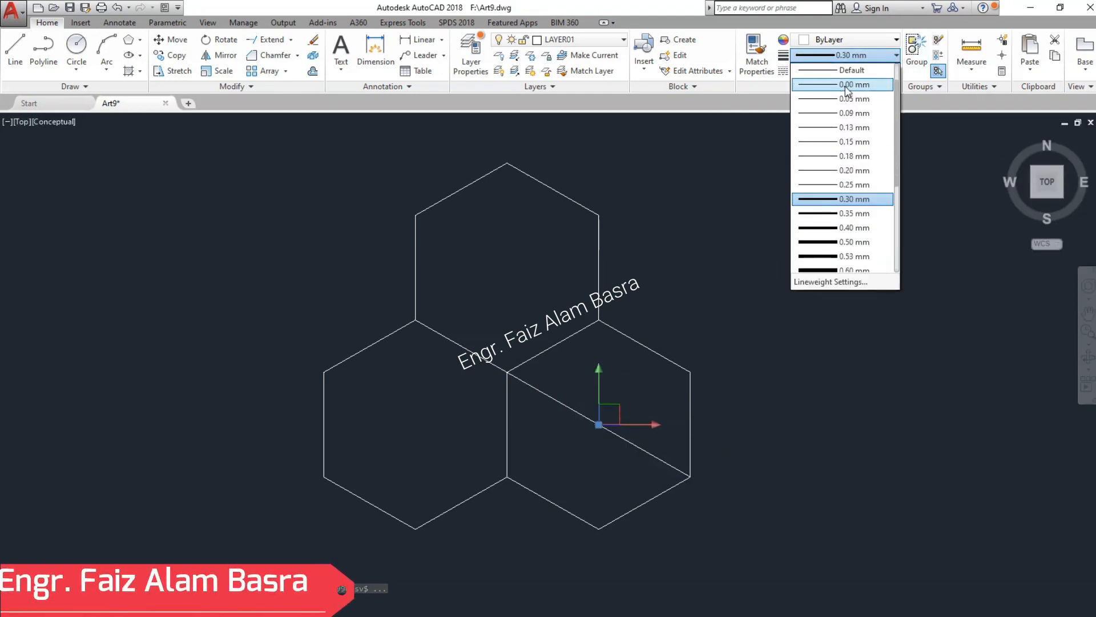
pyautogui.click(845, 71)
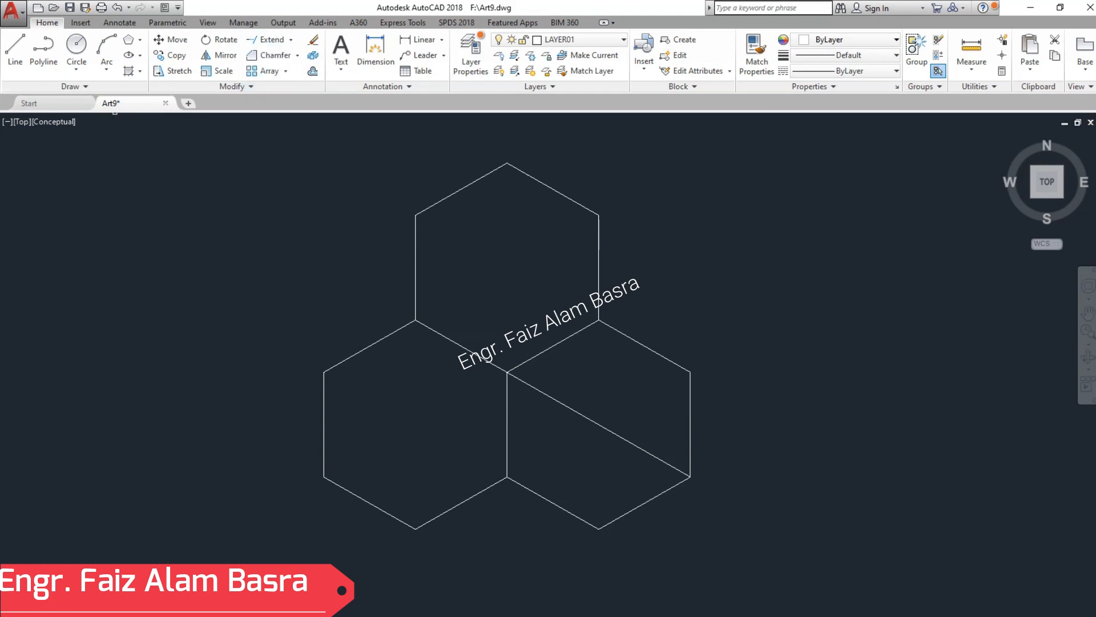
# Draw a diagonal line from the shared central vertex to the lower-left vertex of the left hexagon.
pyautogui.press('Return')
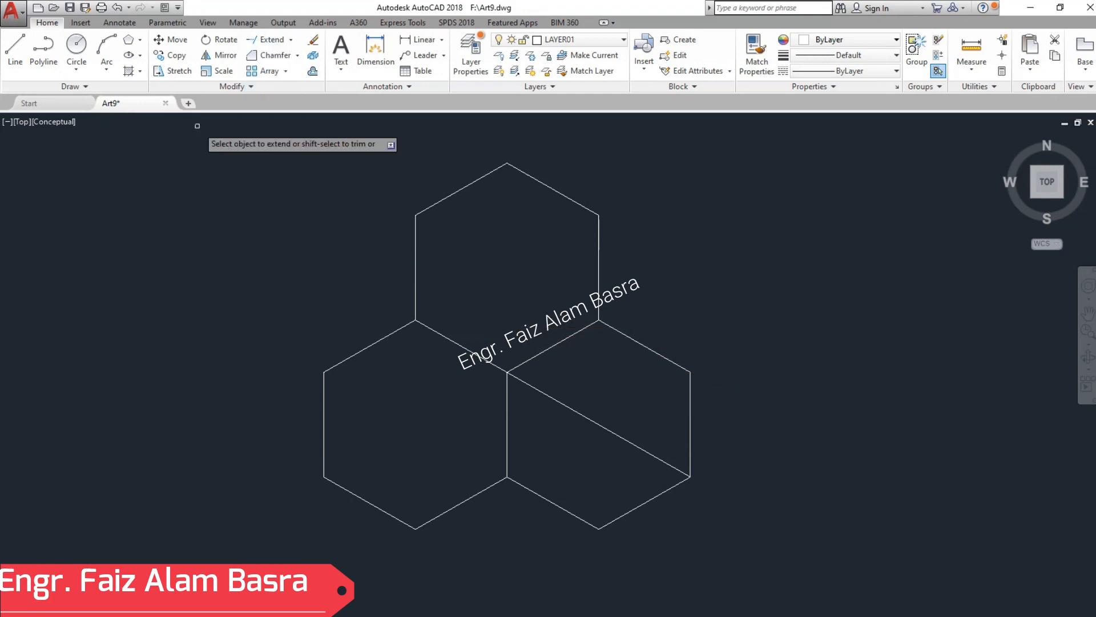
pyautogui.click(507, 372)
pyautogui.click(323, 476)
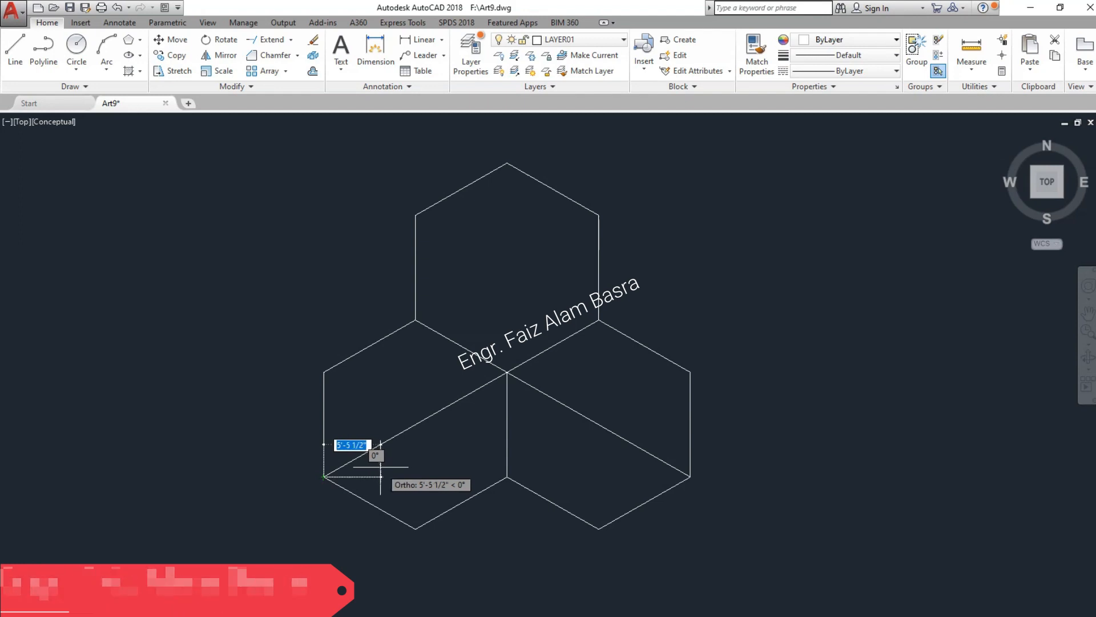
pyautogui.press('Escape')
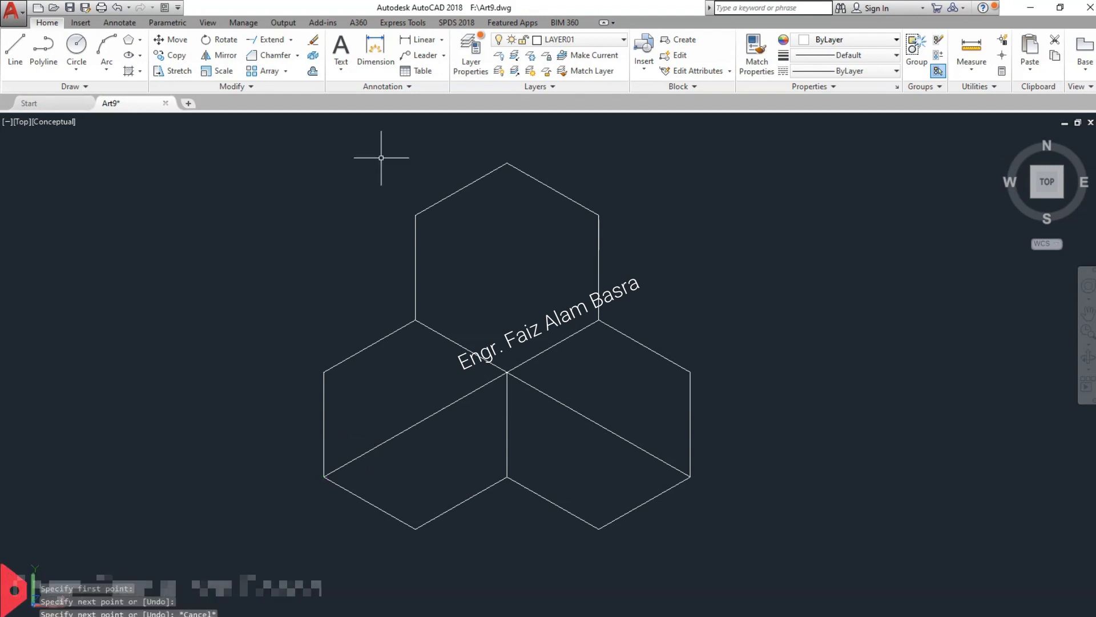
# Draw a vertical line from the shared central vertex to the top vertex of the upper hexagon.
pyautogui.click(16, 49)
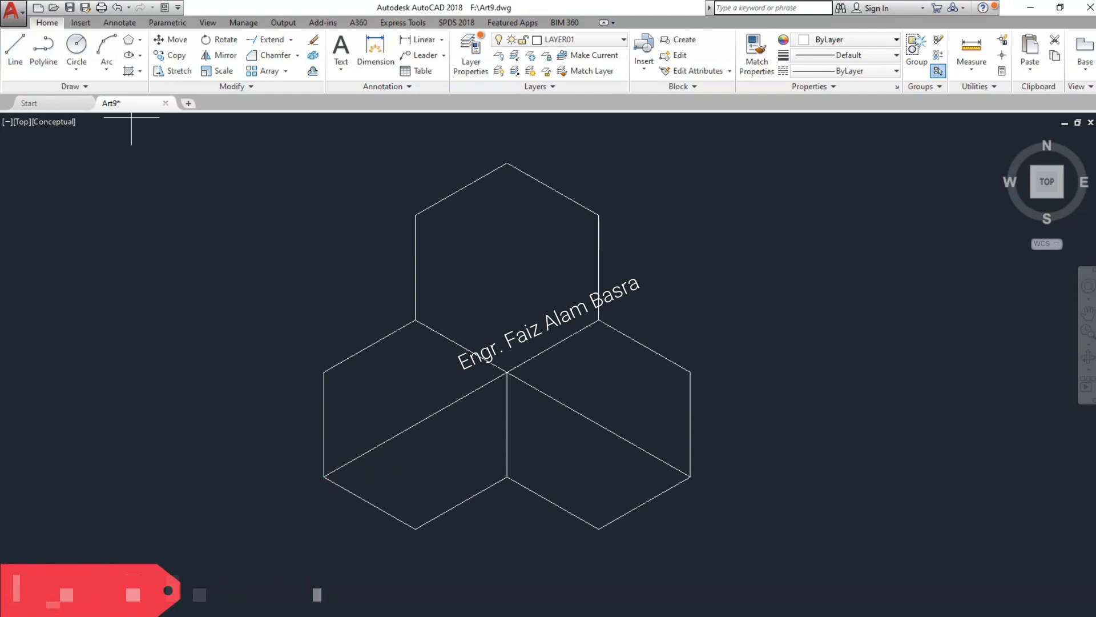
pyautogui.click(507, 372)
pyautogui.rightClick(517, 169)
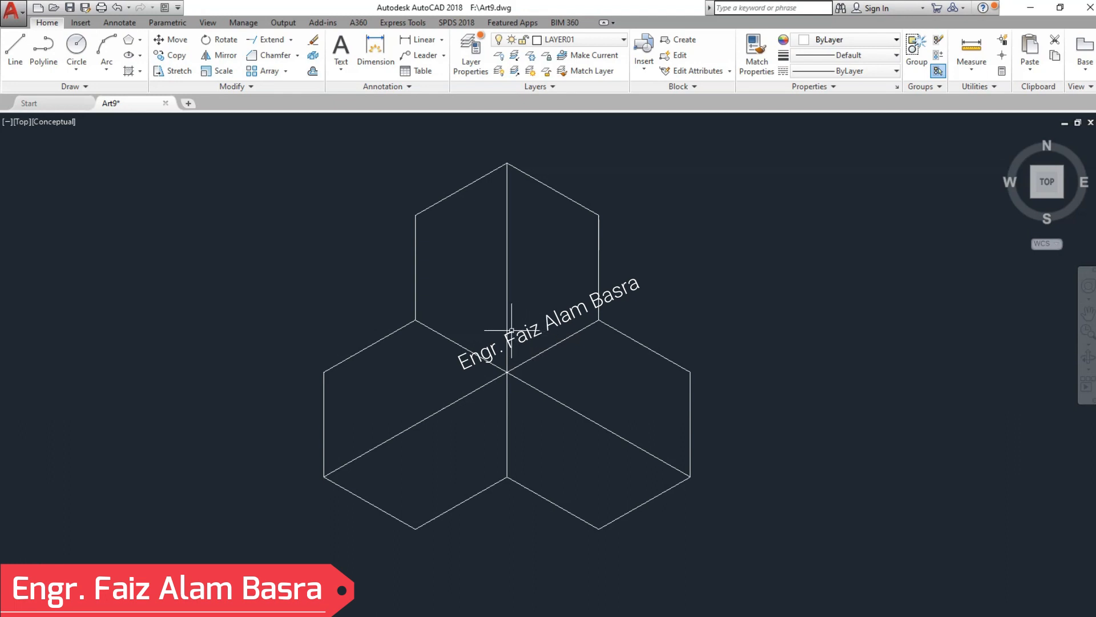
# Trim away the three shared inner edges between the hexagons, keeping the outer outline and the three lines from the center.
pyautogui.scroll(-2, 486, 330)
pyautogui.scroll(4, 487, 330)
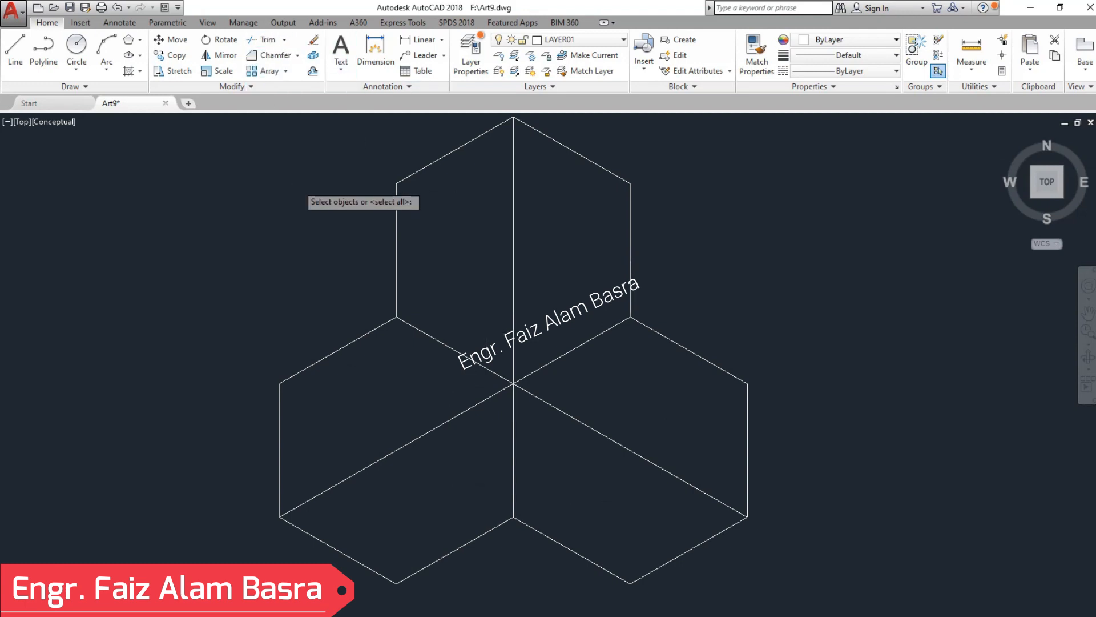
pyautogui.press('Return')
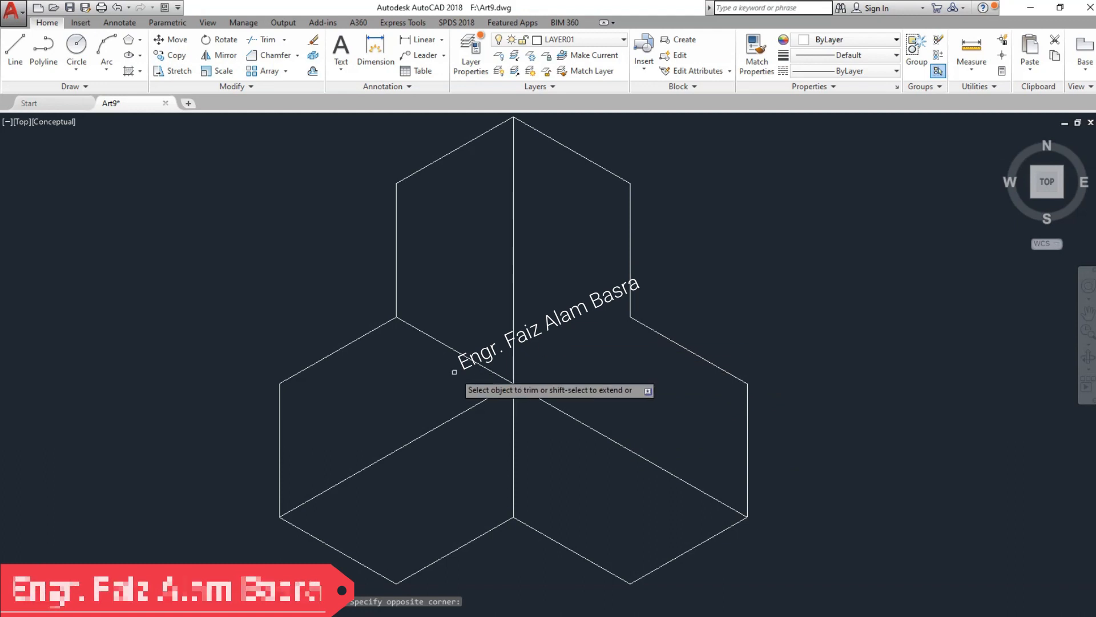
pyautogui.scroll(-3, 562, 285)
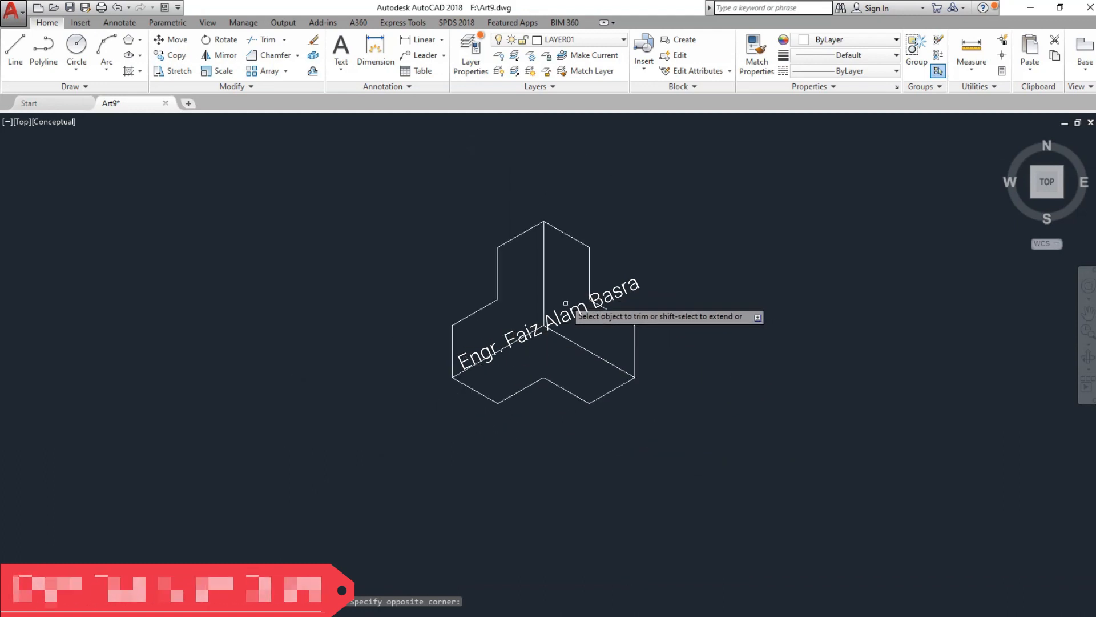
pyautogui.scroll(2, 605, 321)
pyautogui.scroll(-2, 463, 329)
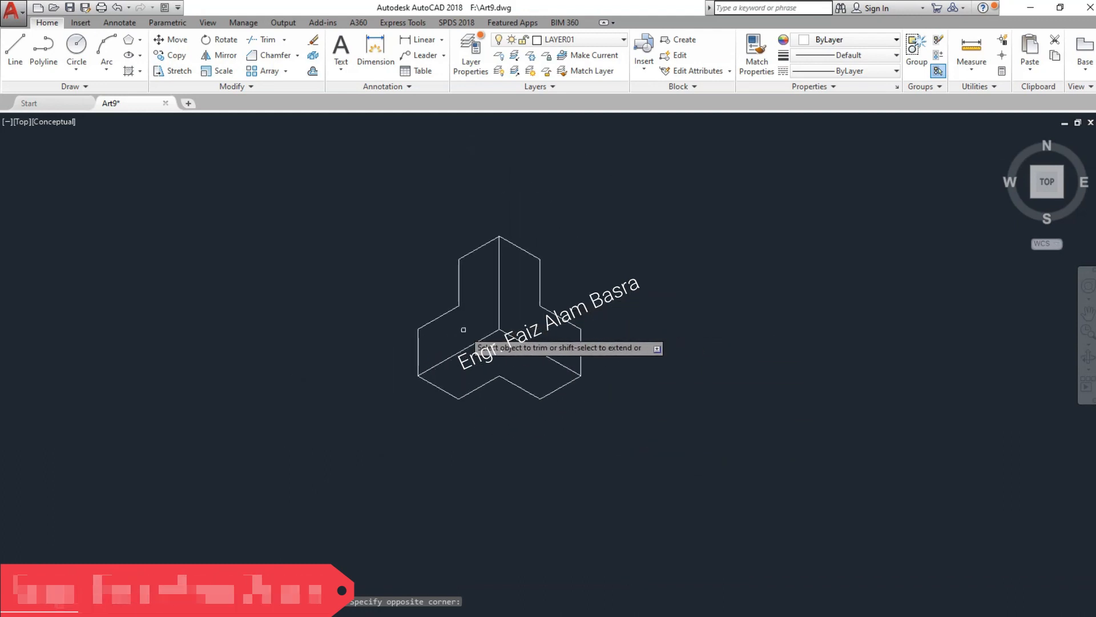
pyautogui.scroll(-3, 614, 341)
pyautogui.rightClick(628, 321)
# Copy the whole three-armed shape by its top vertex to the right of the original, placing two slightly offset copies.
pyautogui.click(648, 334)
pyautogui.click(693, 468)
pyautogui.click(503, 254)
pyautogui.rightClick(499, 217)
pyautogui.click(500, 216)
pyautogui.click(642, 219)
pyautogui.click(644, 220)
pyautogui.rightClick(644, 220)
pyautogui.scroll(5, 675, 334)
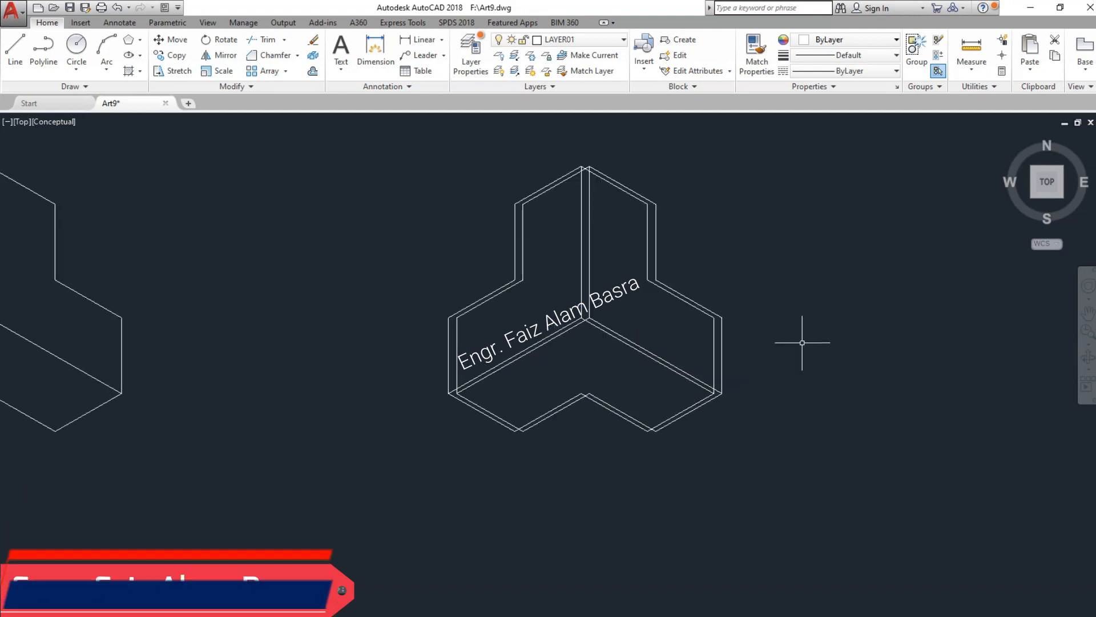
# Undo the doubled copies of the three-armed shape and copy the original once to a clear spot beside it.
pyautogui.click(118, 8)
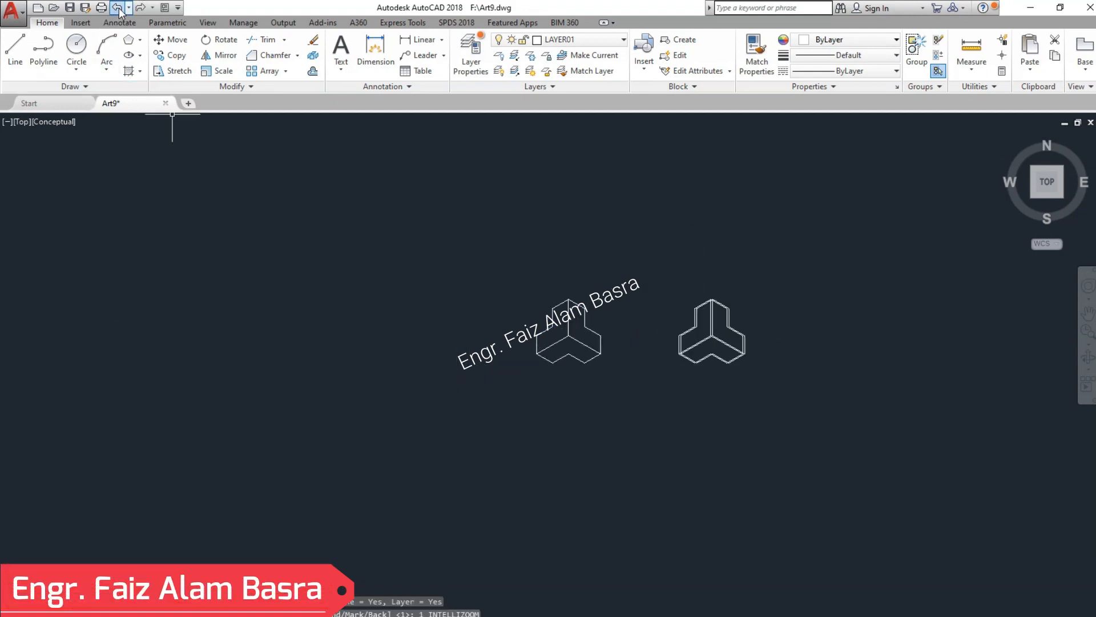
pyautogui.click(685, 416)
pyautogui.click(515, 281)
pyautogui.click(271, 234)
pyautogui.press('Escape')
pyautogui.scroll(6, 611, 329)
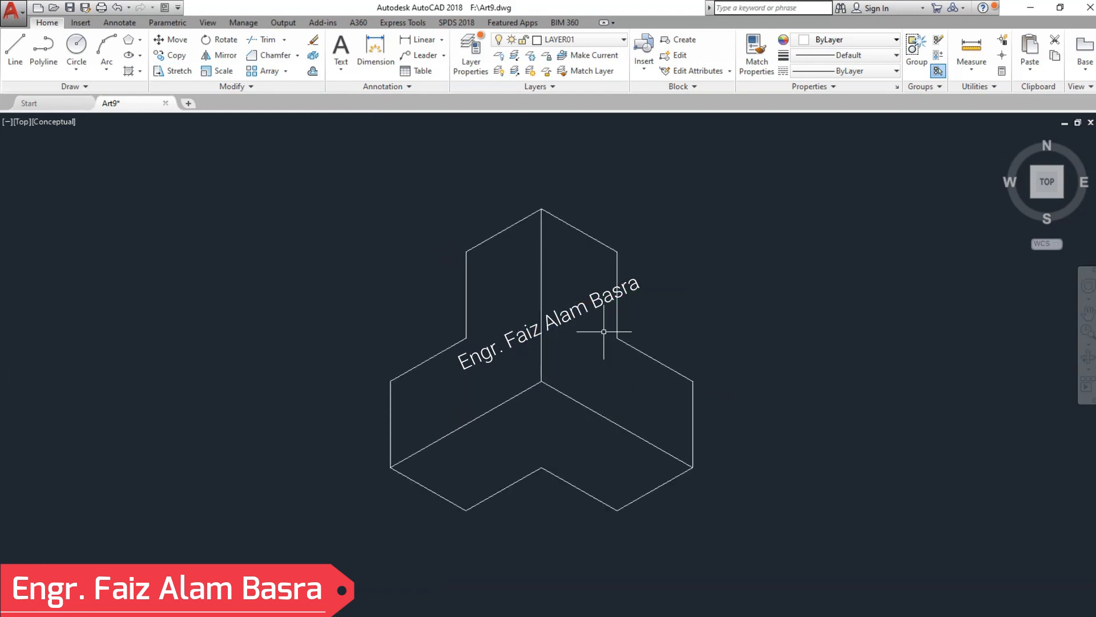
# Remove the three center lines from the copied shape, leaving only its outer outline.
pyautogui.click(543, 384)
pyautogui.scroll(-1, 372, 372)
pyautogui.scroll(-3, 190, 306)
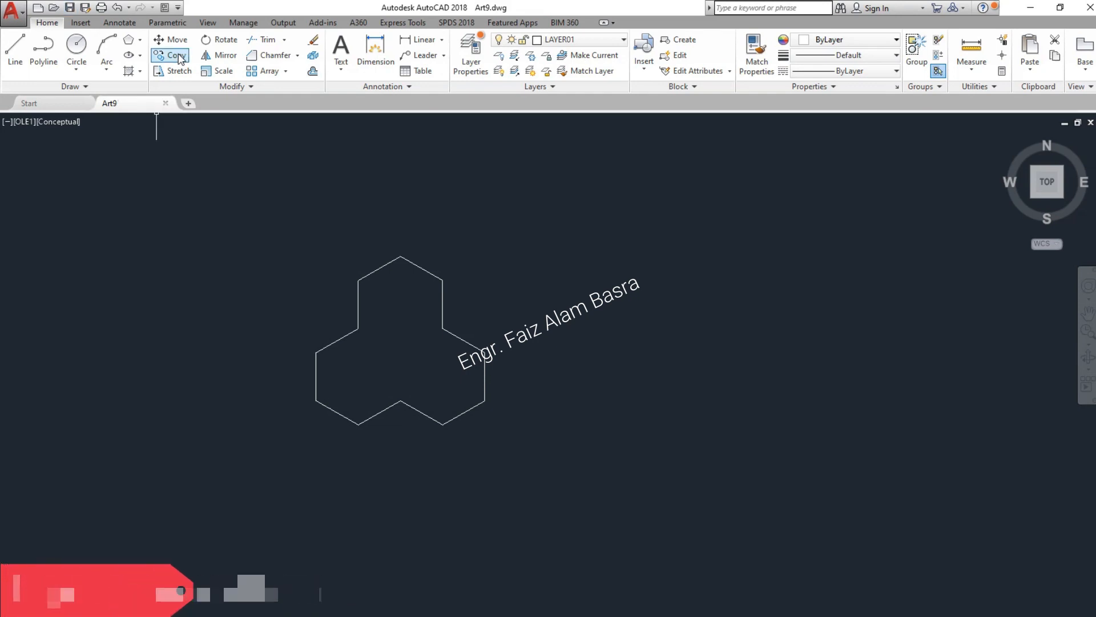
# Copy the plain outline downward by its top vertex into each bottom notch, stacking a vertical column of four units.
pyautogui.click(178, 59)
pyautogui.click(600, 511)
pyautogui.click(216, 174)
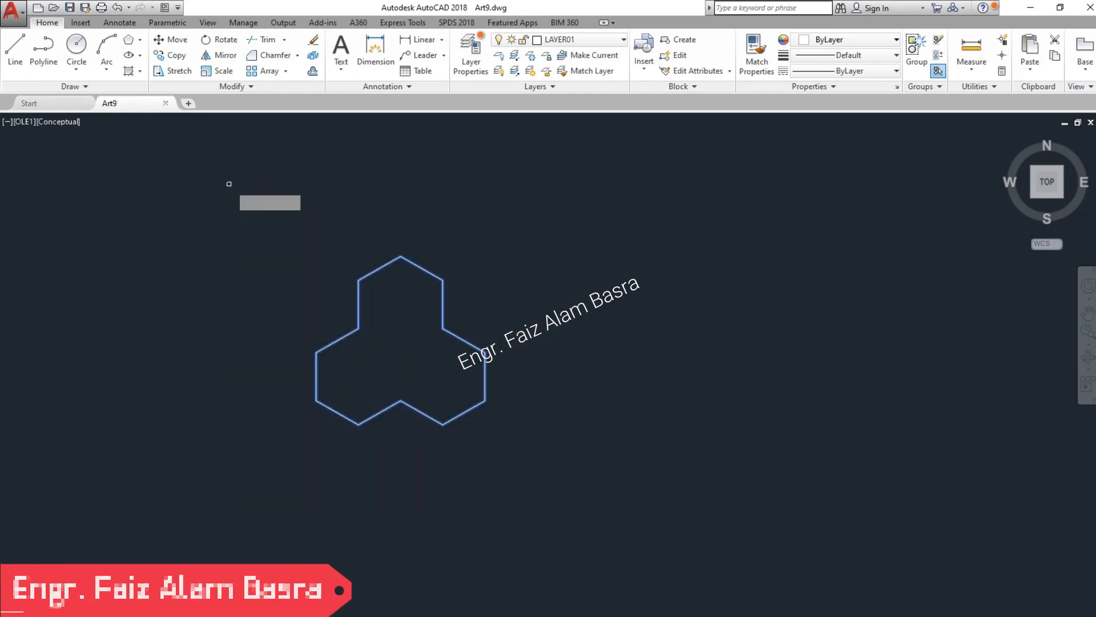
pyautogui.click(400, 256)
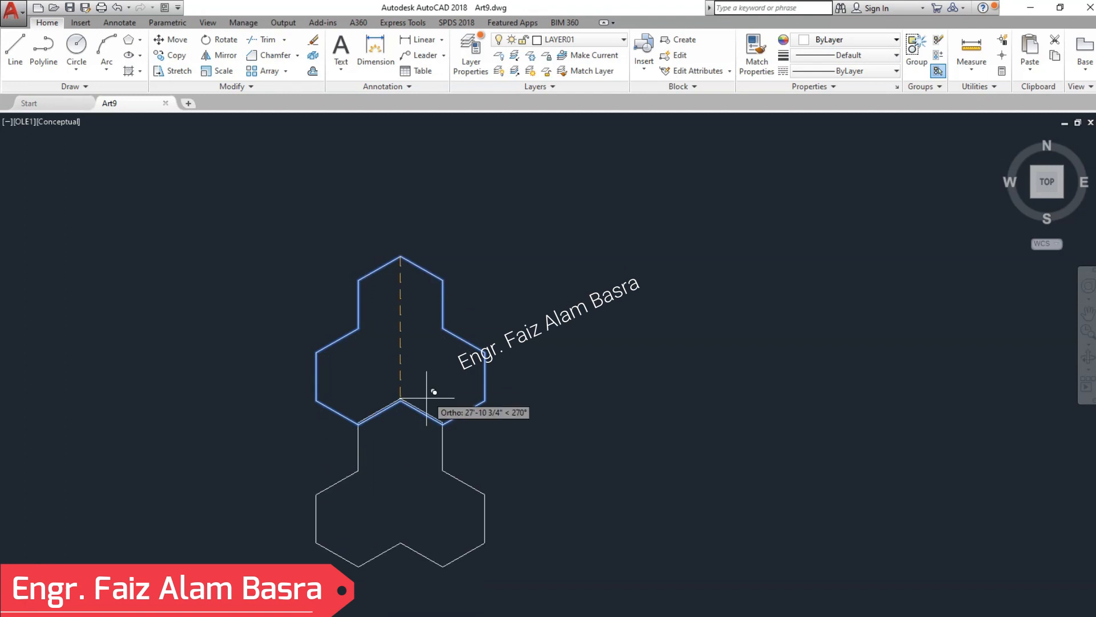
pyautogui.click(400, 400)
pyautogui.scroll(-3, 404, 183)
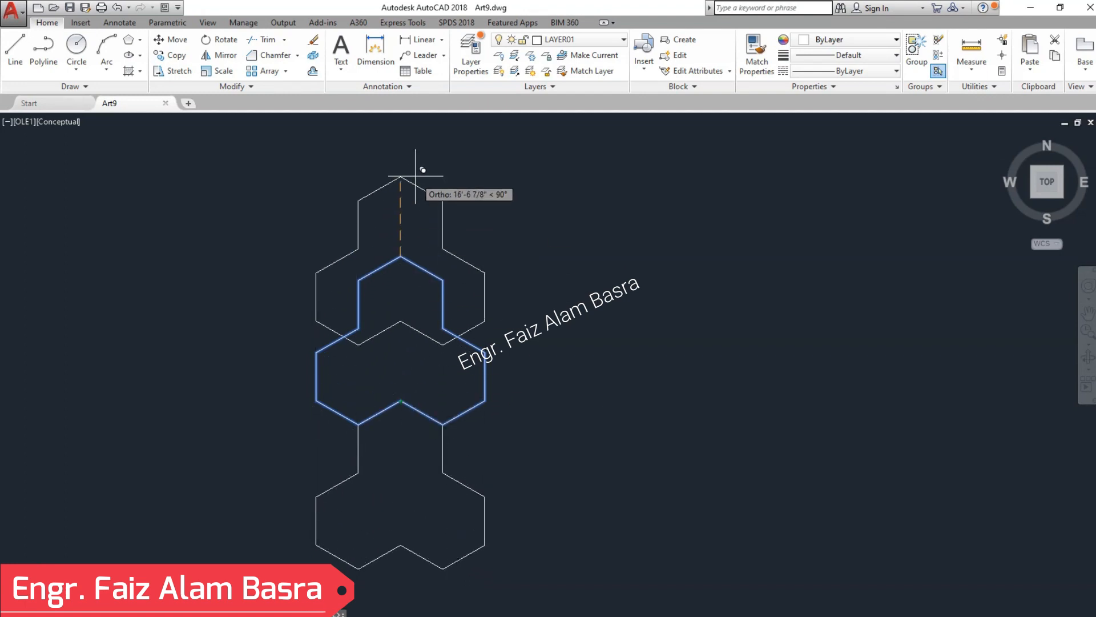
pyautogui.click(406, 408)
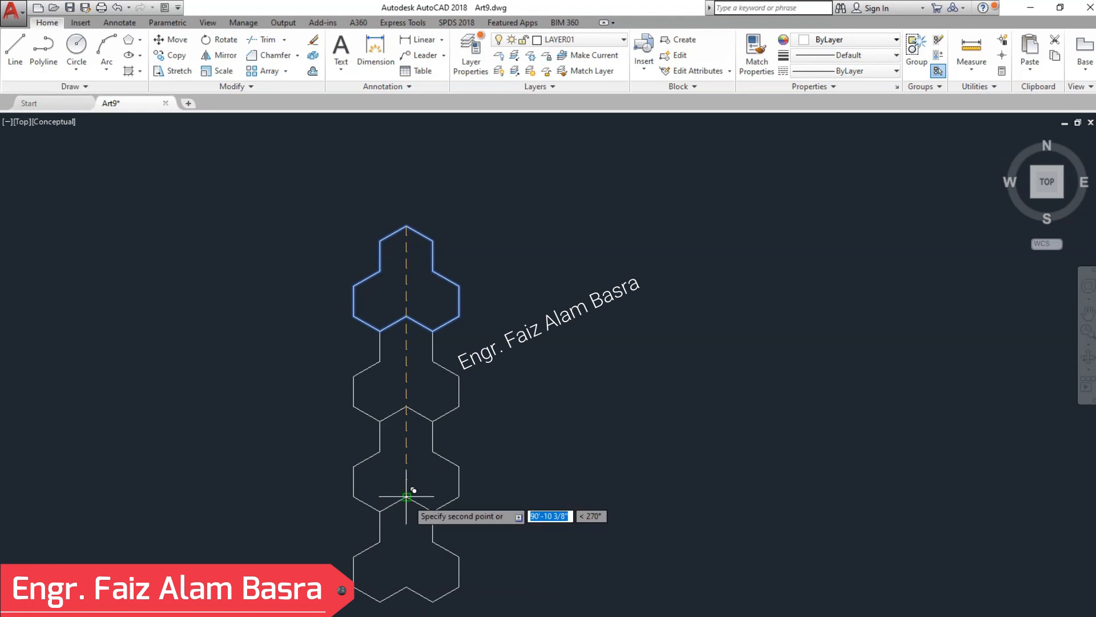
# Copy the four-unit column by its upper-left side vertex to the right and slightly lower, so the two columns interlock.
pyautogui.scroll(-2, 359, 209)
pyautogui.click(522, 509)
pyautogui.click(274, 168)
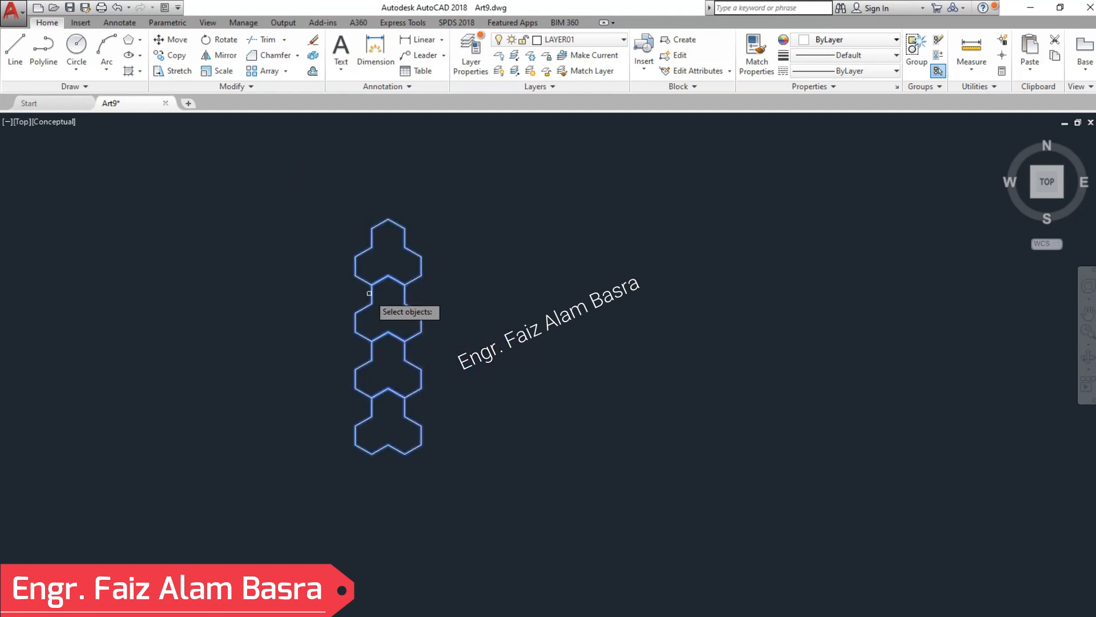
pyautogui.scroll(3, 366, 293)
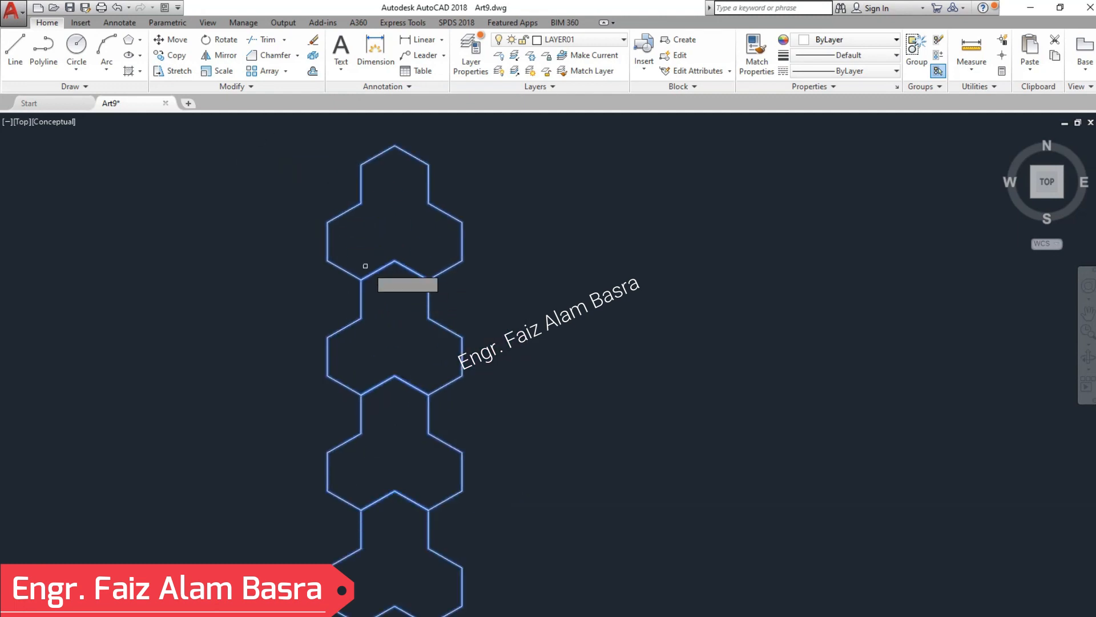
pyautogui.press('Return')
pyautogui.click(327, 222)
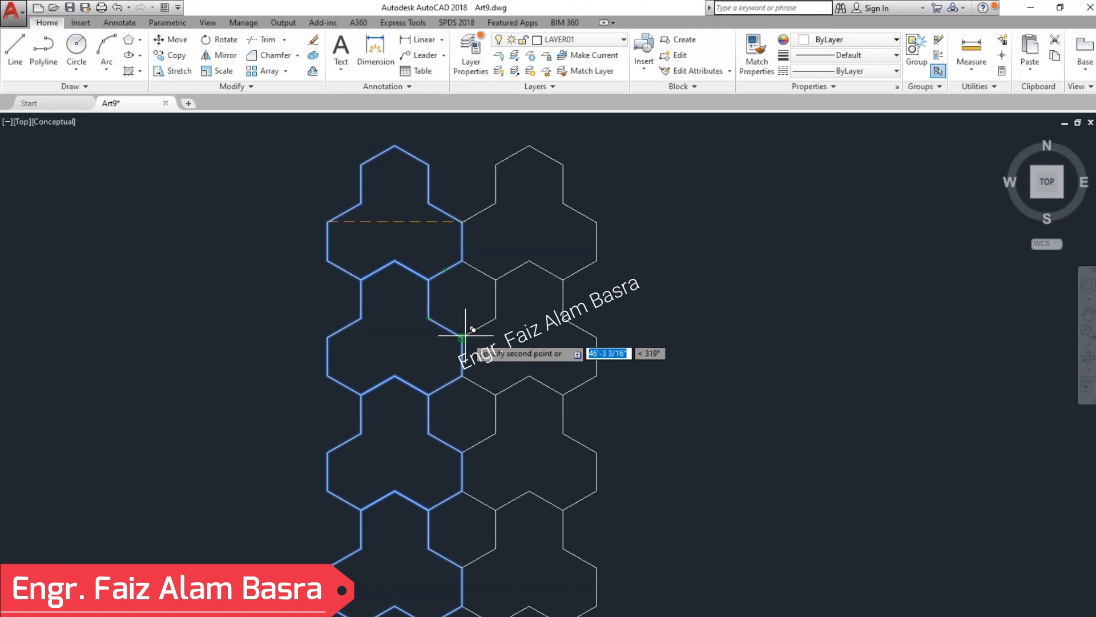
pyautogui.click(429, 279)
pyautogui.press('Escape')
pyautogui.scroll(-4, 432, 282)
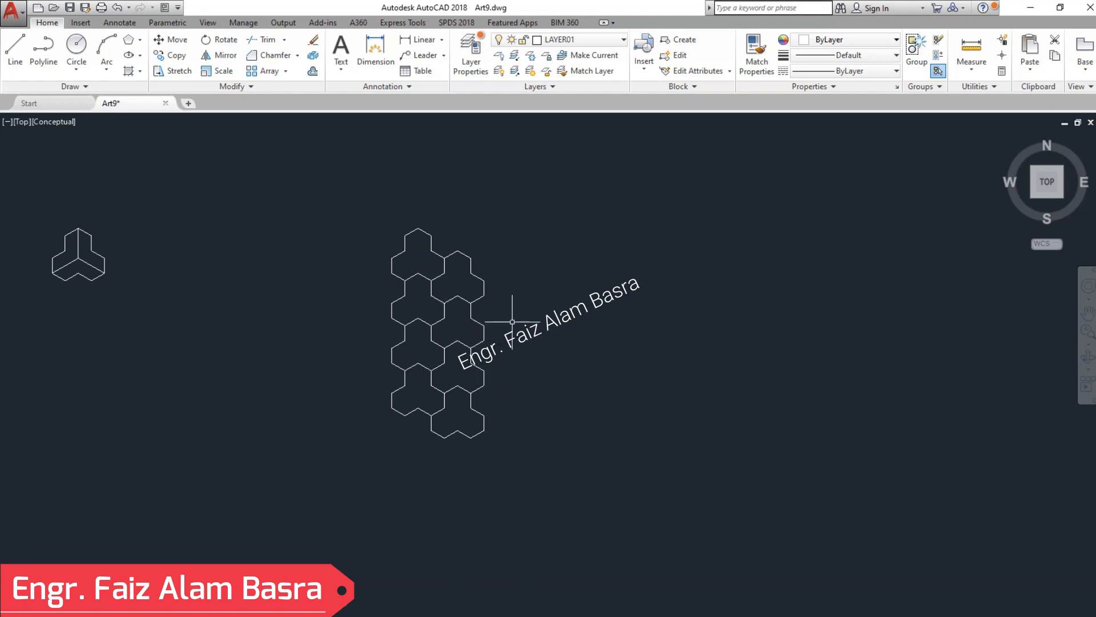
# Repeat the pair of interlocked columns sideways and vertically to fill a rectangular field ten pairs wide.
pyautogui.scroll(2, 510, 291)
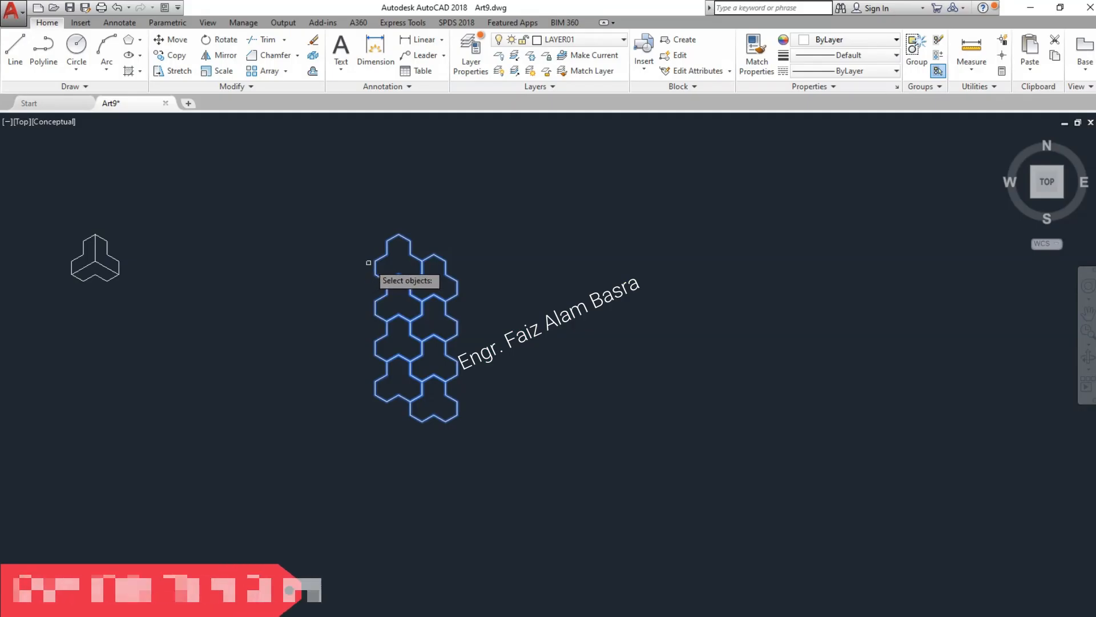
pyautogui.scroll(2, 371, 259)
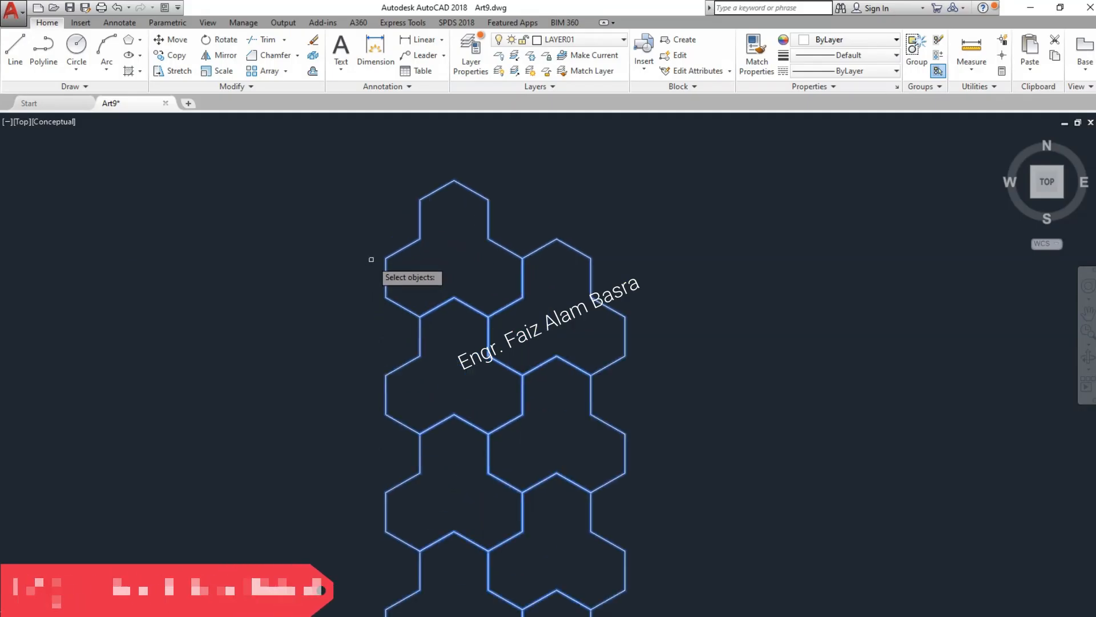
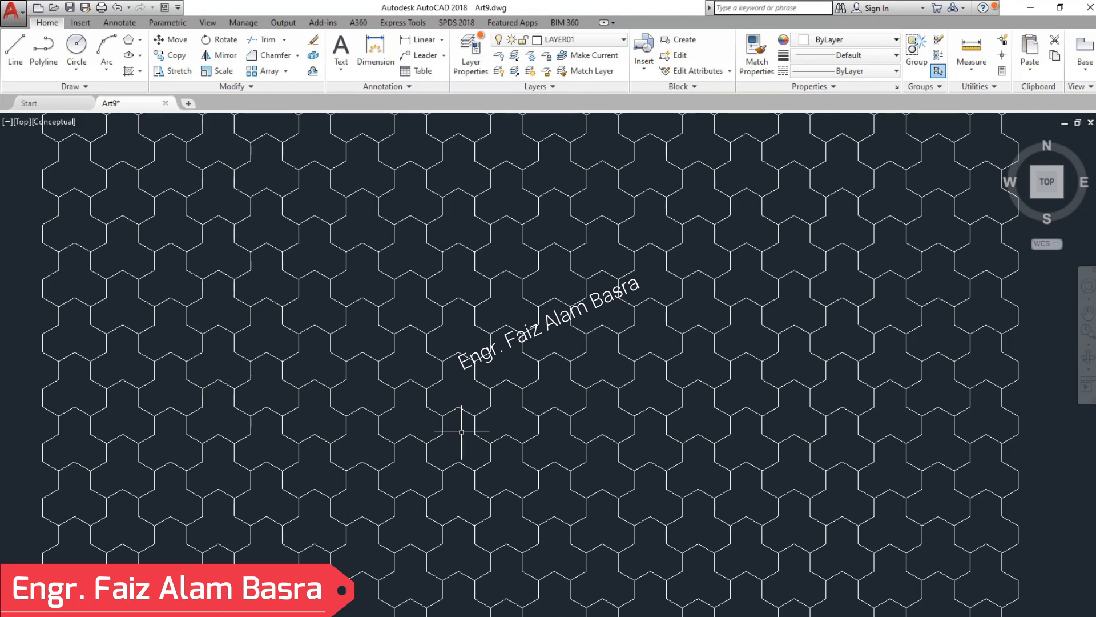
pyautogui.scroll(-2, 461, 432)
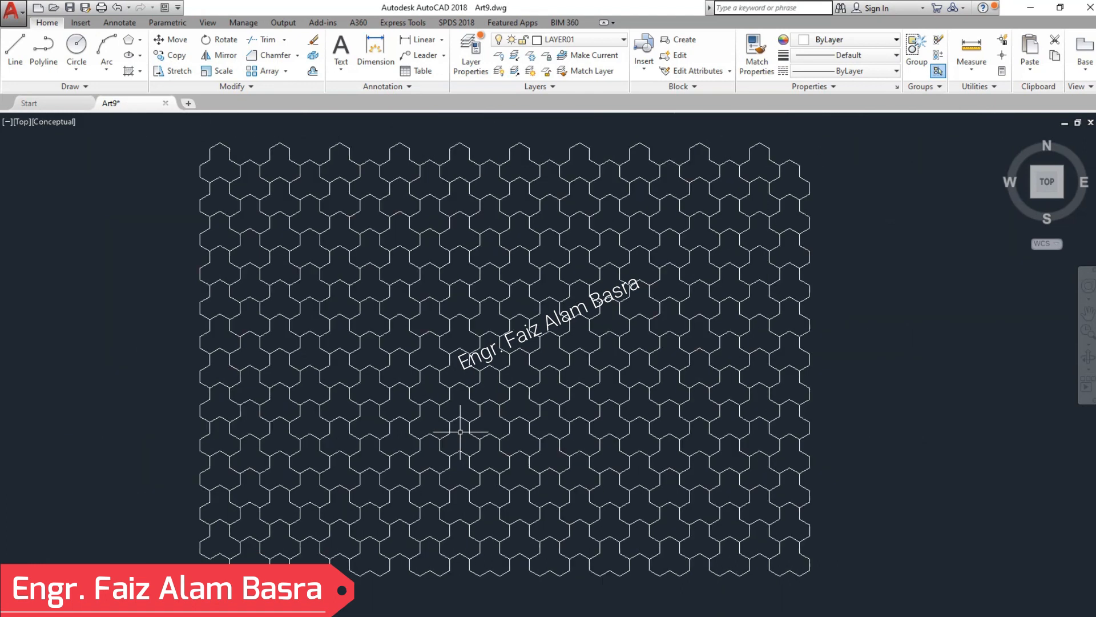
pyautogui.scroll(2, 536, 448)
pyautogui.scroll(-2, 232, 362)
pyautogui.scroll(2, 315, 516)
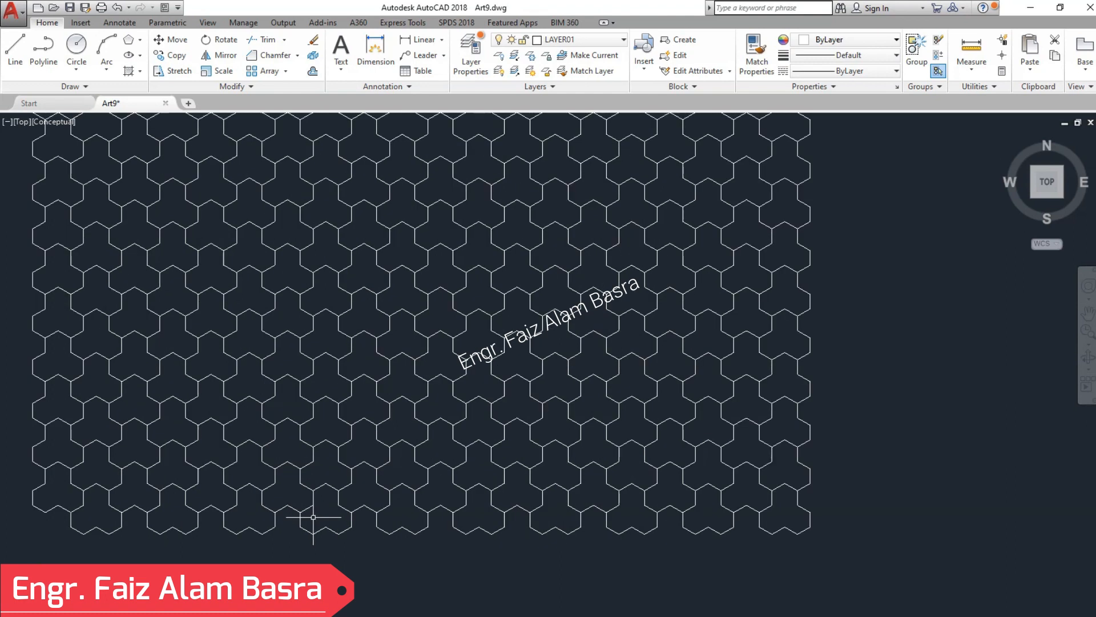
pyautogui.scroll(2, 38, 453)
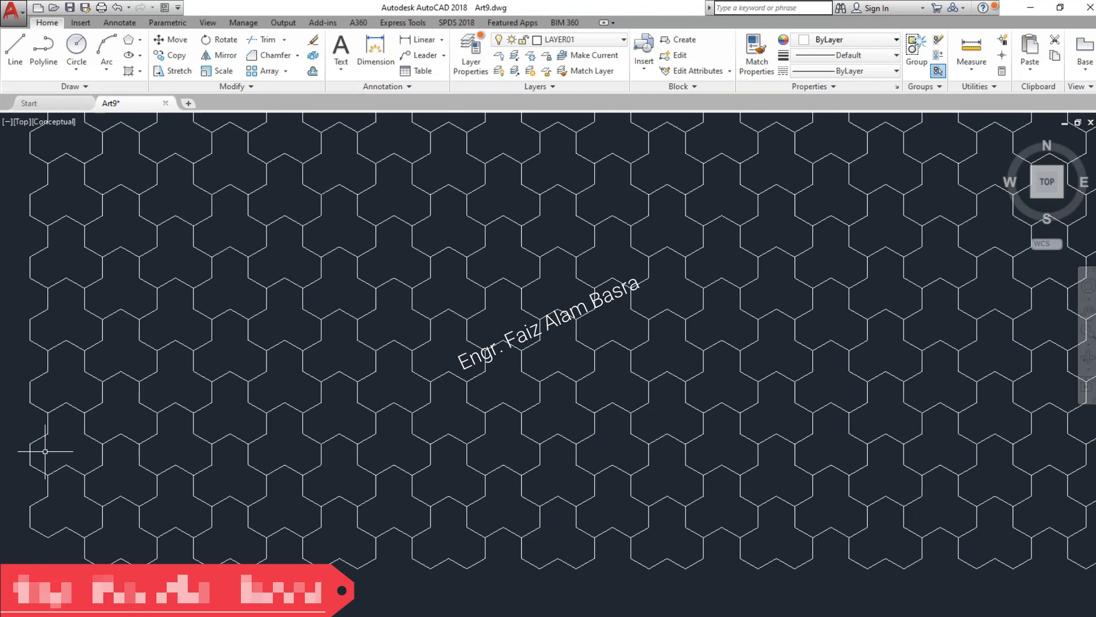
pyautogui.scroll(-1, 45, 451)
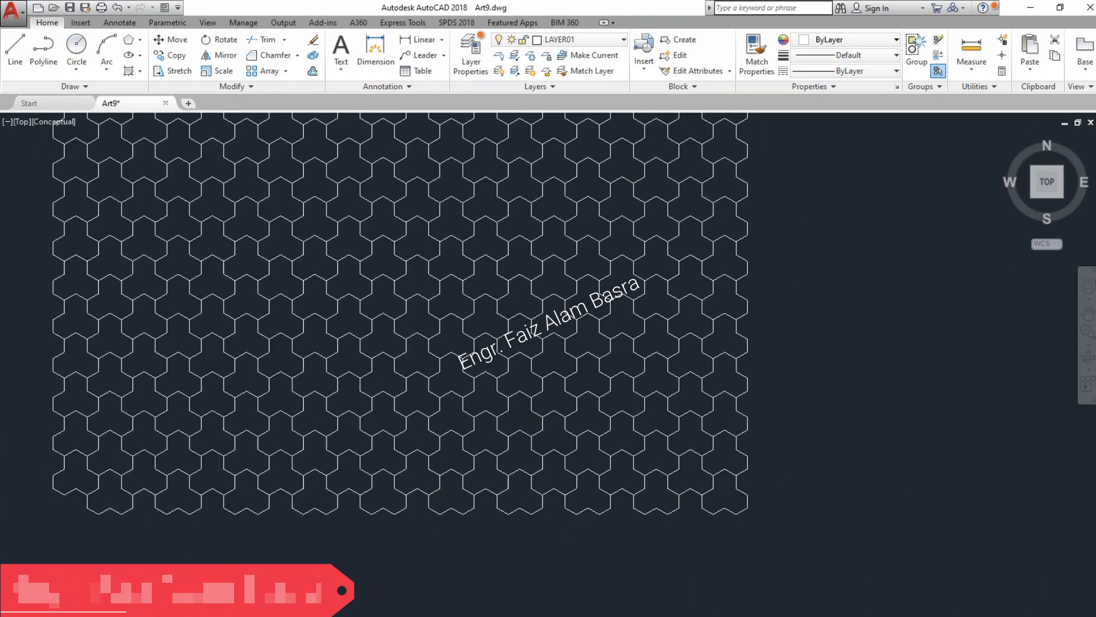
pyautogui.scroll(1, 98, 526)
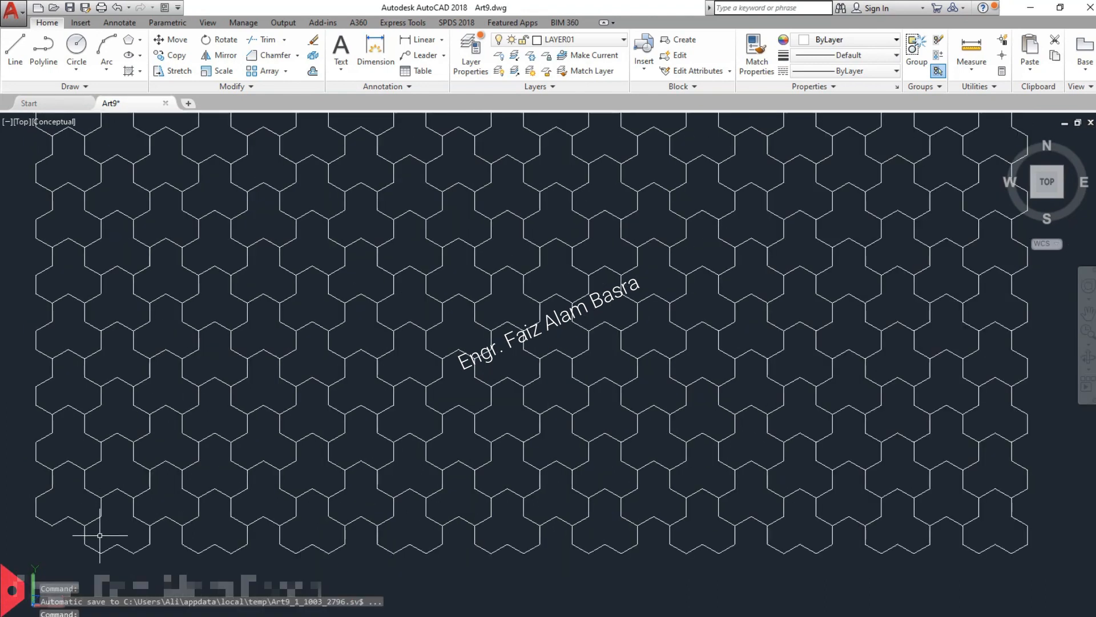
# Copy the entire tile field horizontally to the right, placing one duplicate with a gap beside the original.
pyautogui.scroll(-5, 100, 535)
pyautogui.click(183, 55)
pyautogui.click(239, 529)
pyautogui.click(81, 391)
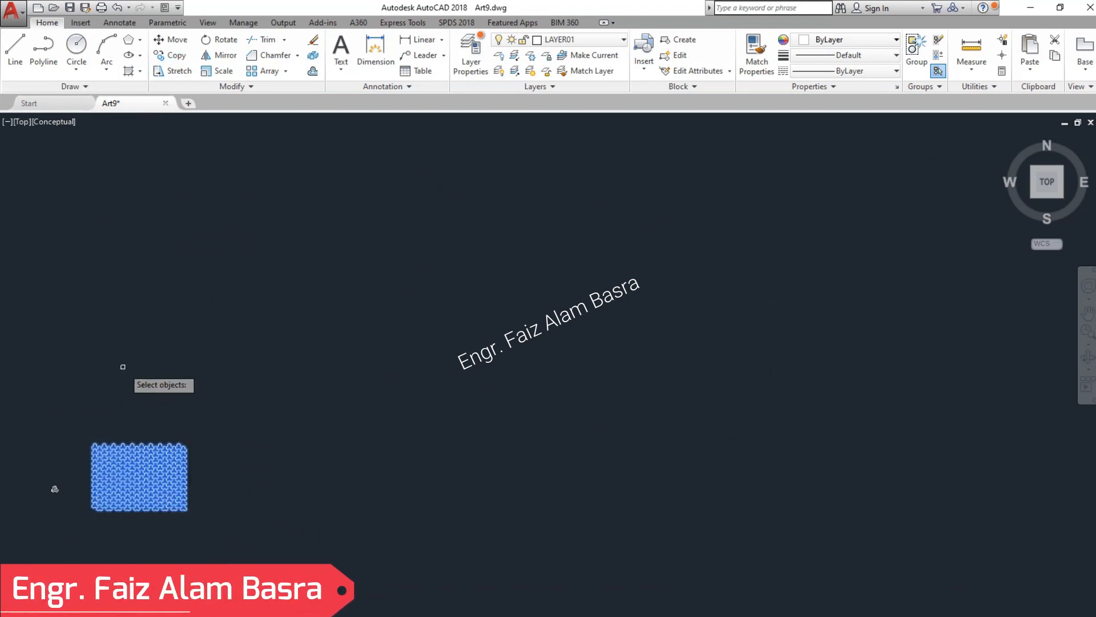
pyautogui.press('Return')
pyautogui.click(122, 366)
pyautogui.rightClick(273, 386)
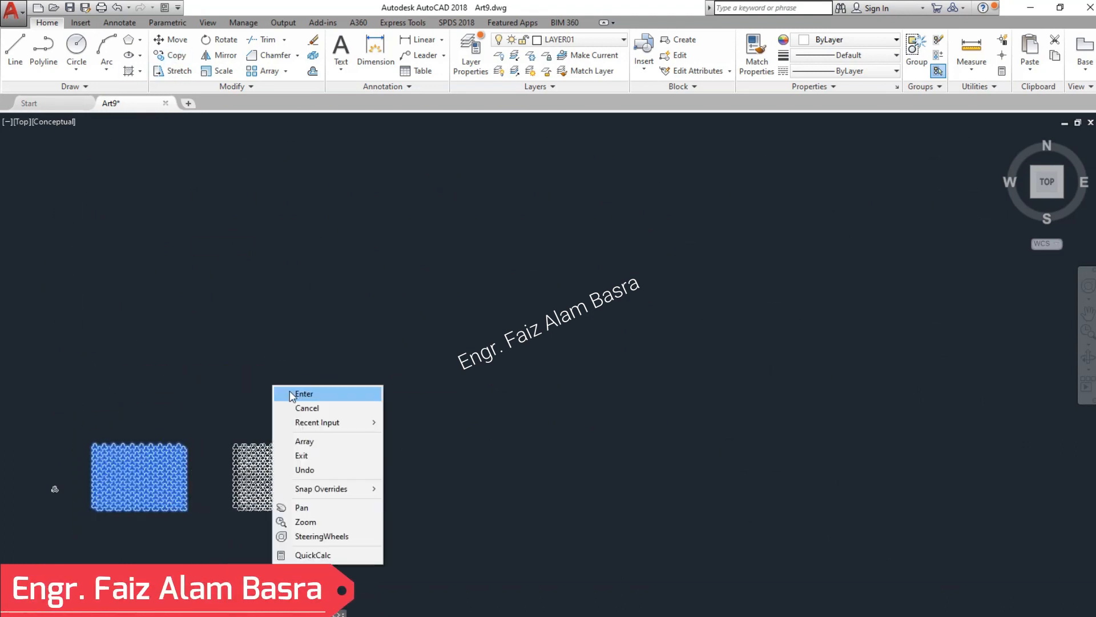
pyautogui.click(292, 394)
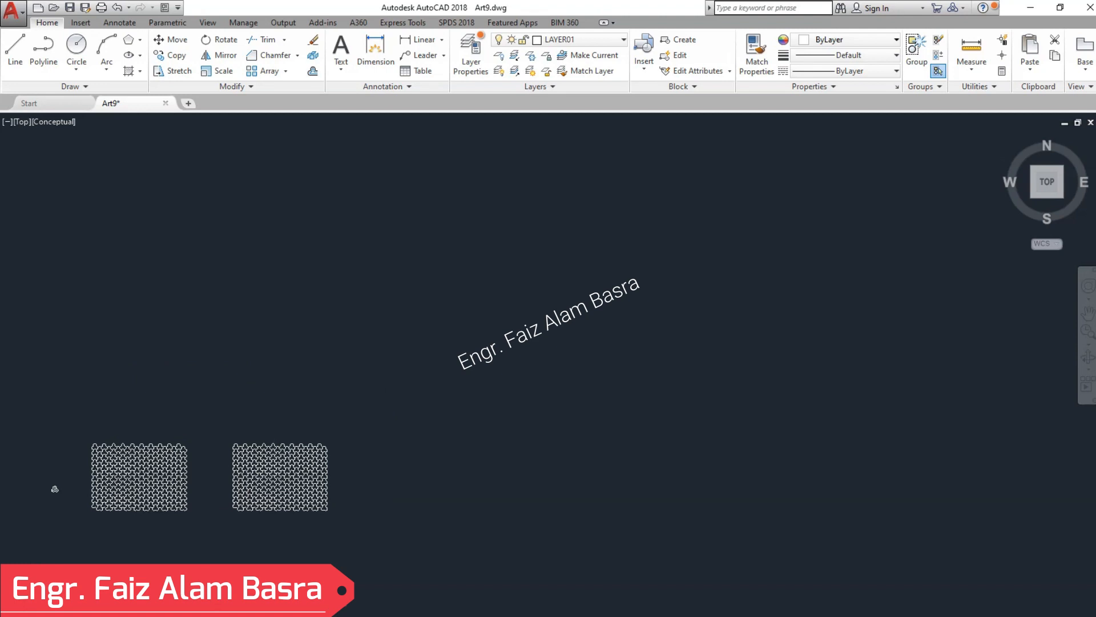
# Hatch the ten lowest tiles of the duplicated field with a solid fill in color 99,100,102.
pyautogui.scroll(6, 225, 503)
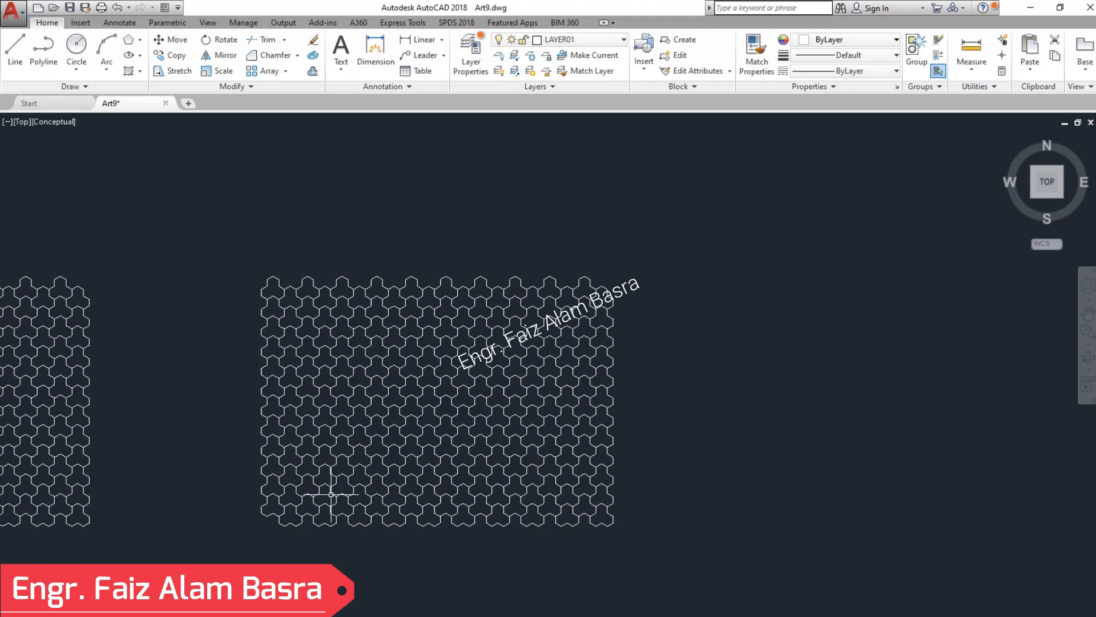
pyautogui.scroll(2, 292, 510)
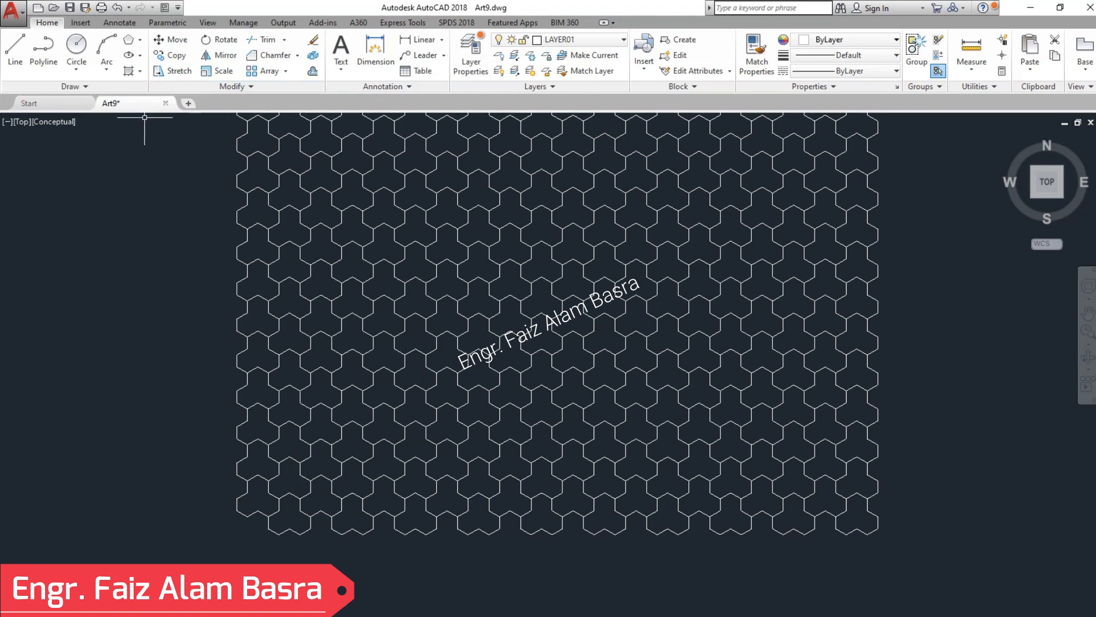
pyautogui.click(128, 71)
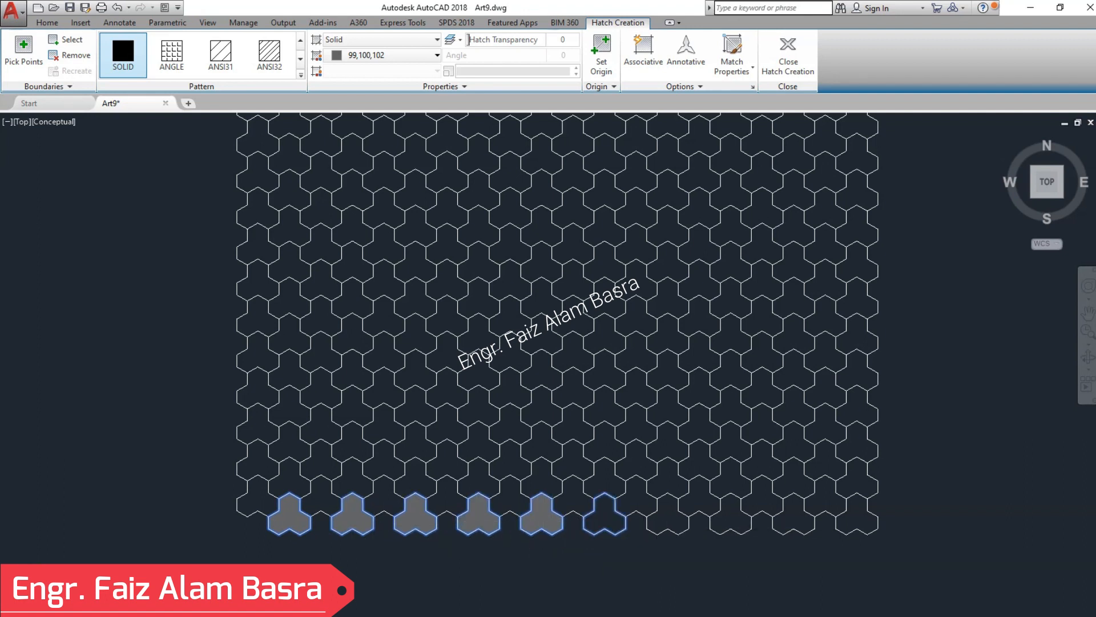
pyautogui.click(667, 515)
pyautogui.click(730, 516)
pyautogui.click(794, 516)
pyautogui.click(855, 517)
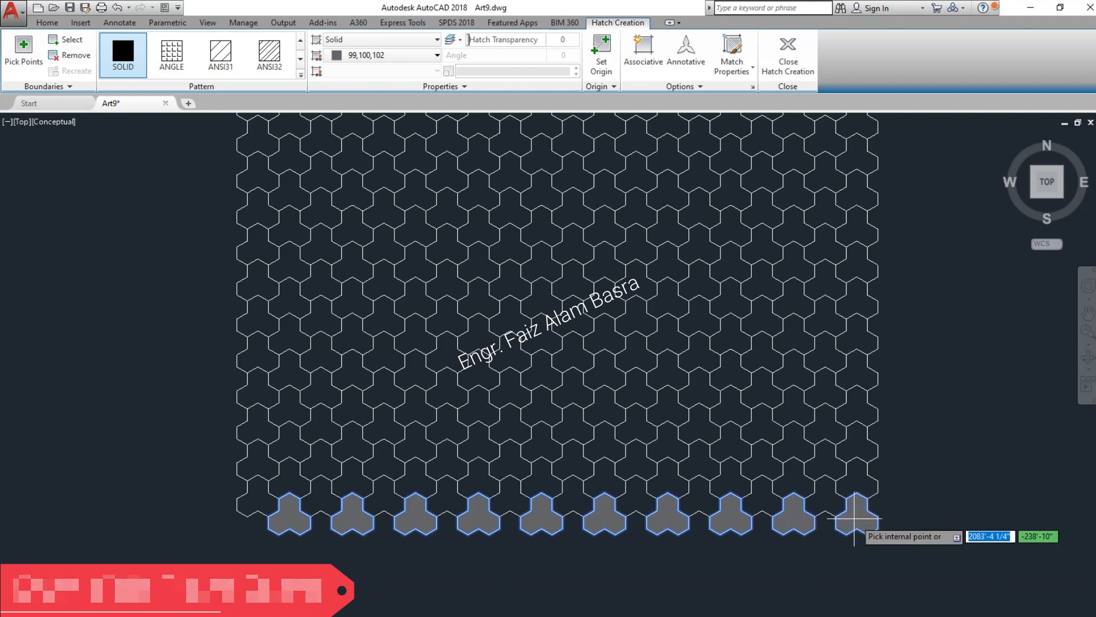
pyautogui.press('Return')
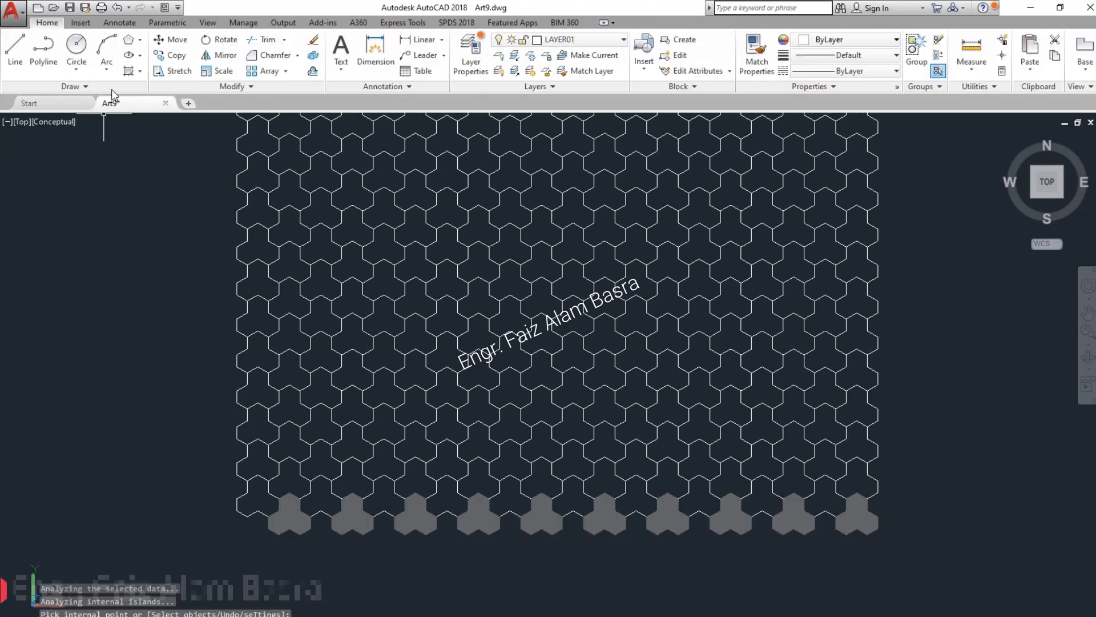
# Hatch the ten tiles offset just above the filled bottom row with the same solid fill, color 99,100,102.
pyautogui.click(129, 70)
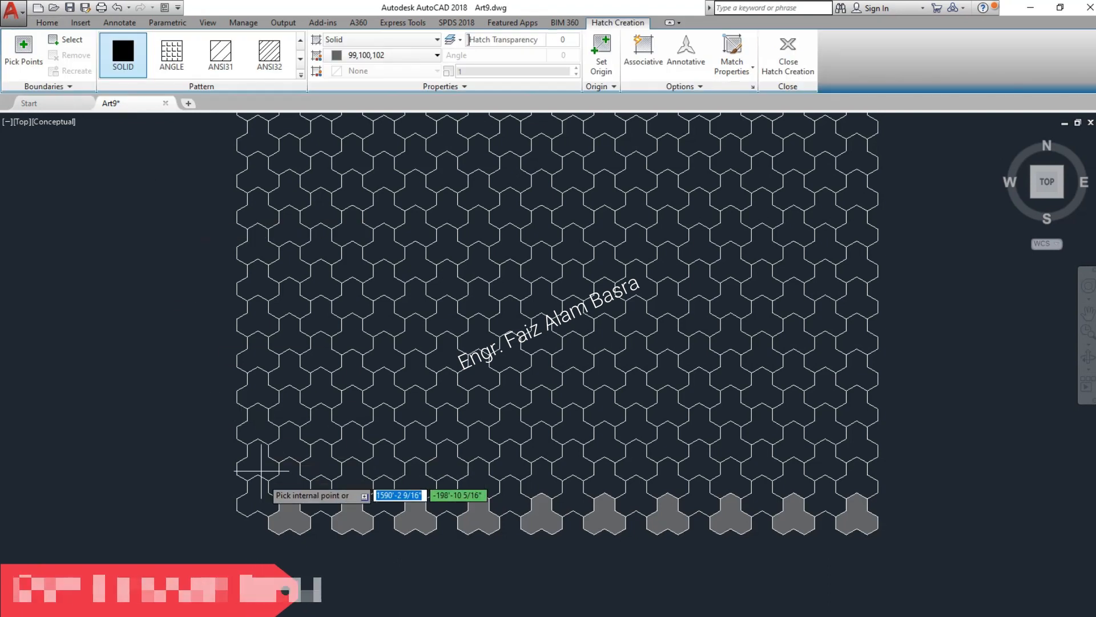
pyautogui.click(257, 496)
pyautogui.click(320, 496)
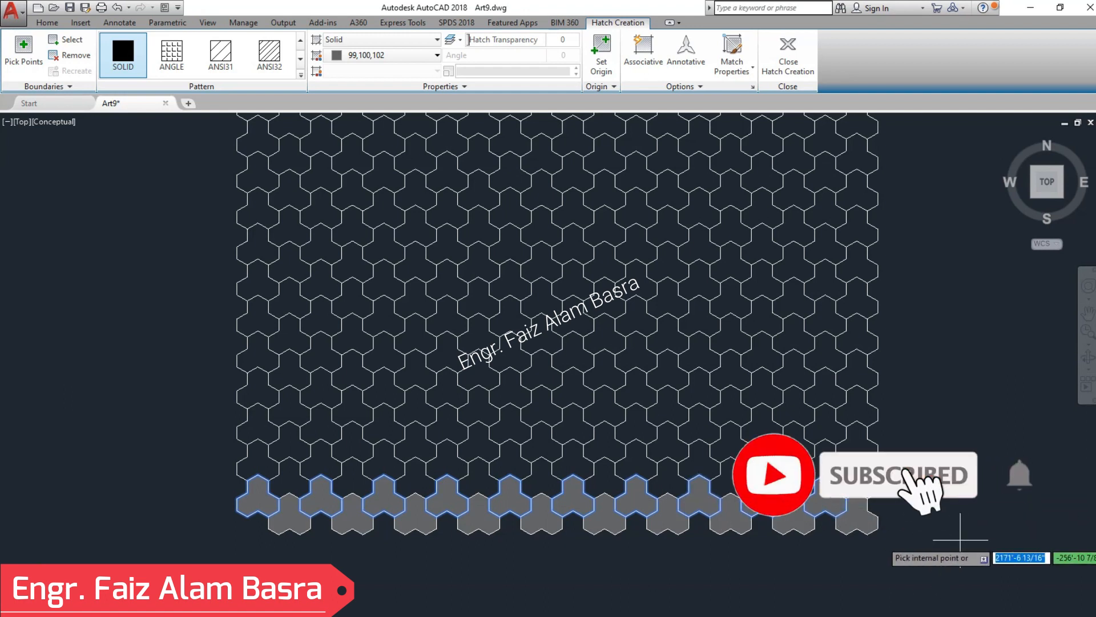
pyautogui.press('Return')
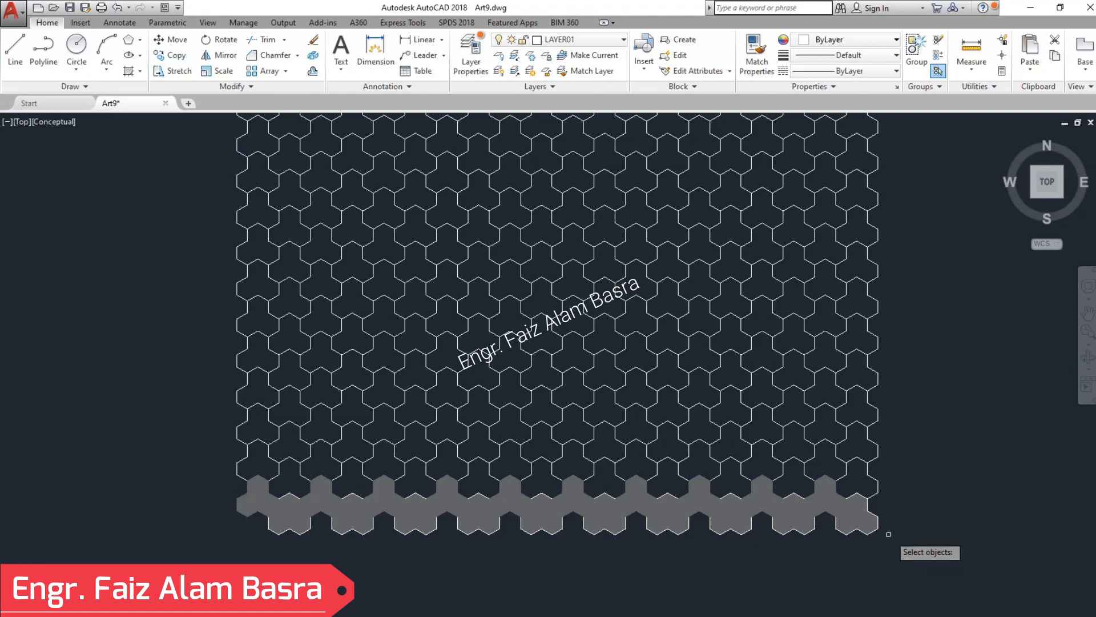
# Copy the two grey hatch rows straight up from their bottom corner, placing three stacked copies over the empty tile rows directly above.
pyautogui.scroll(6, 894, 512)
pyautogui.click(801, 544)
pyautogui.click(725, 496)
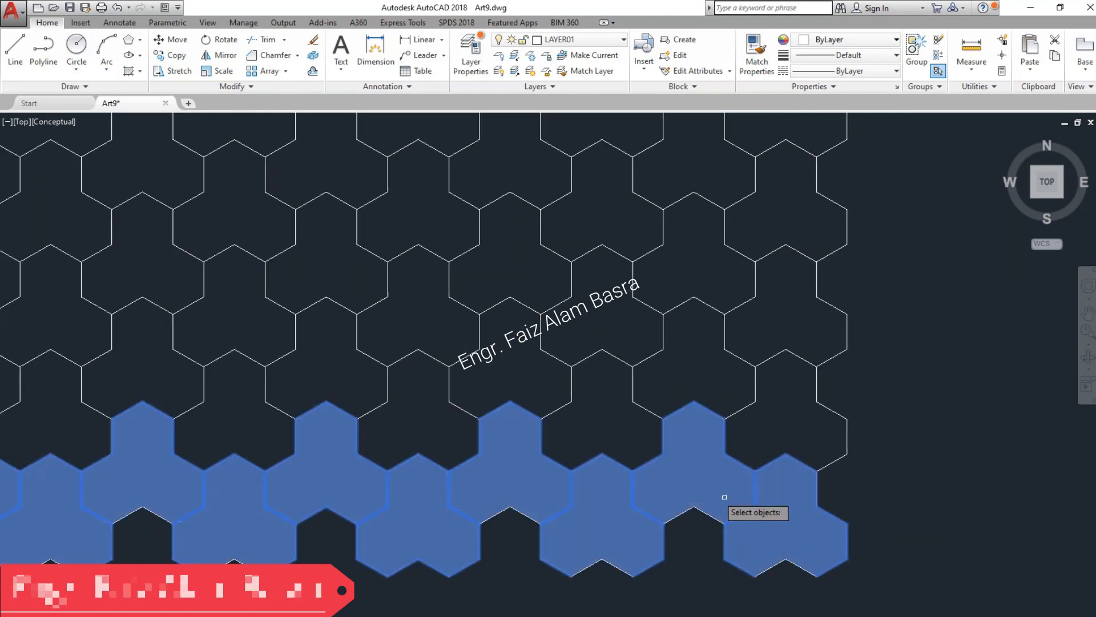
pyautogui.press('Return')
pyautogui.click(847, 522)
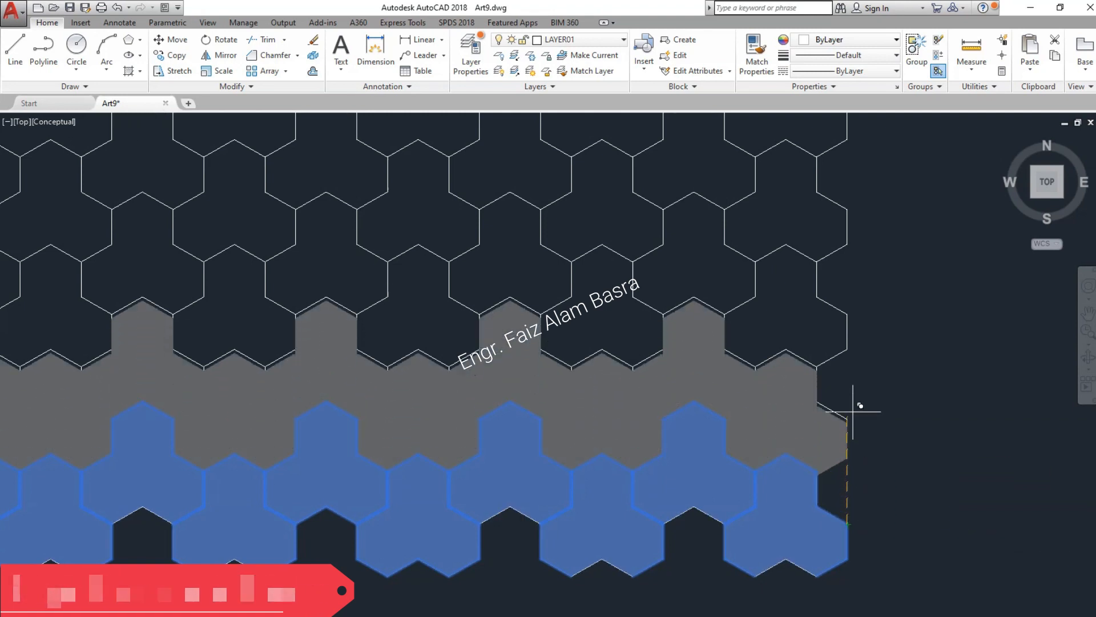
pyautogui.click(848, 410)
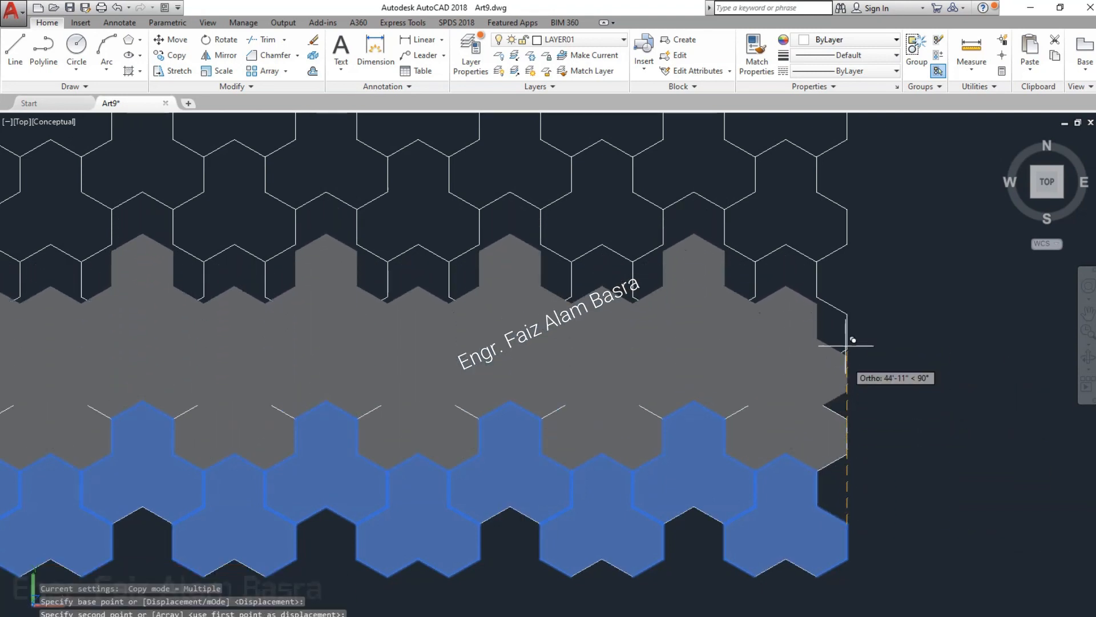
pyautogui.click(851, 297)
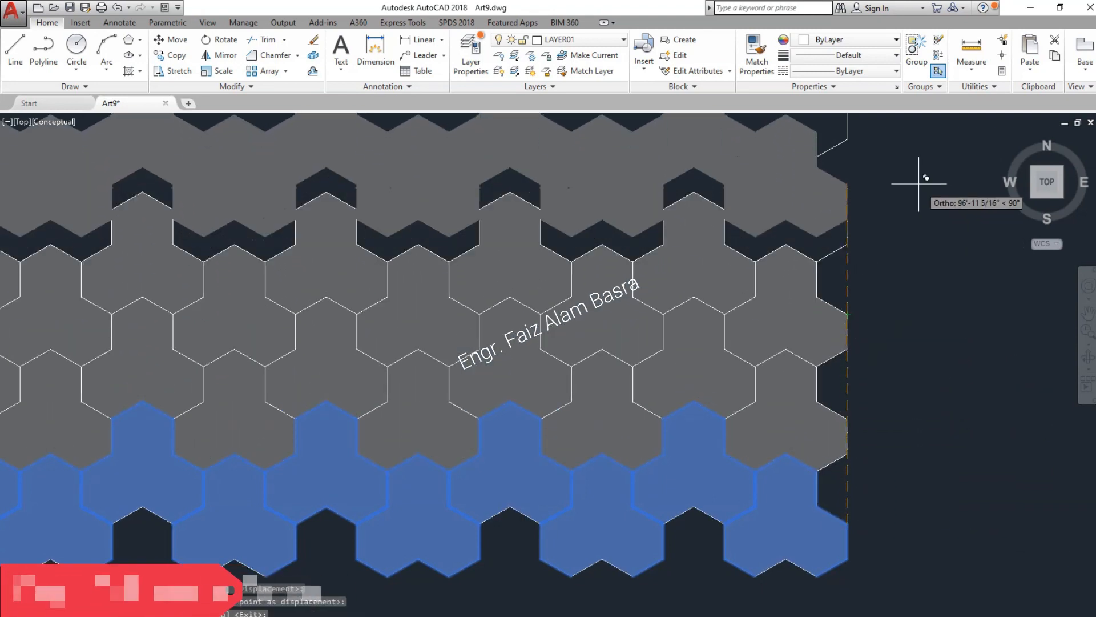
pyautogui.click(848, 184)
# Place further copies of the grey hatch rows up to the field's top edge and finish the copy.
pyautogui.scroll(-2, 821, 311)
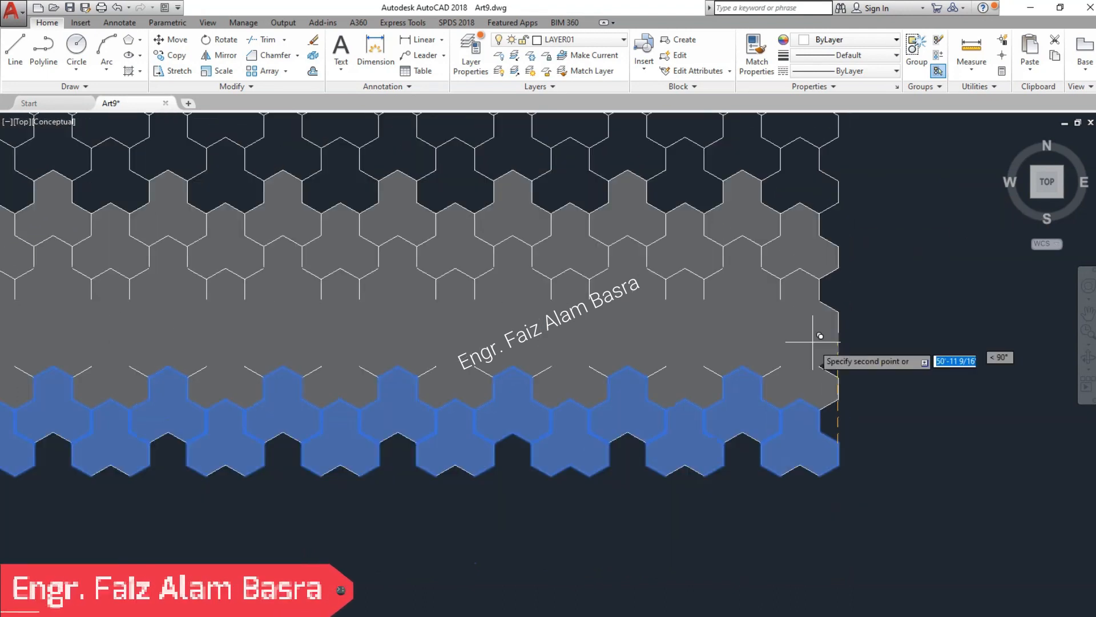
pyautogui.scroll(-1, 832, 245)
pyautogui.scroll(4, 832, 220)
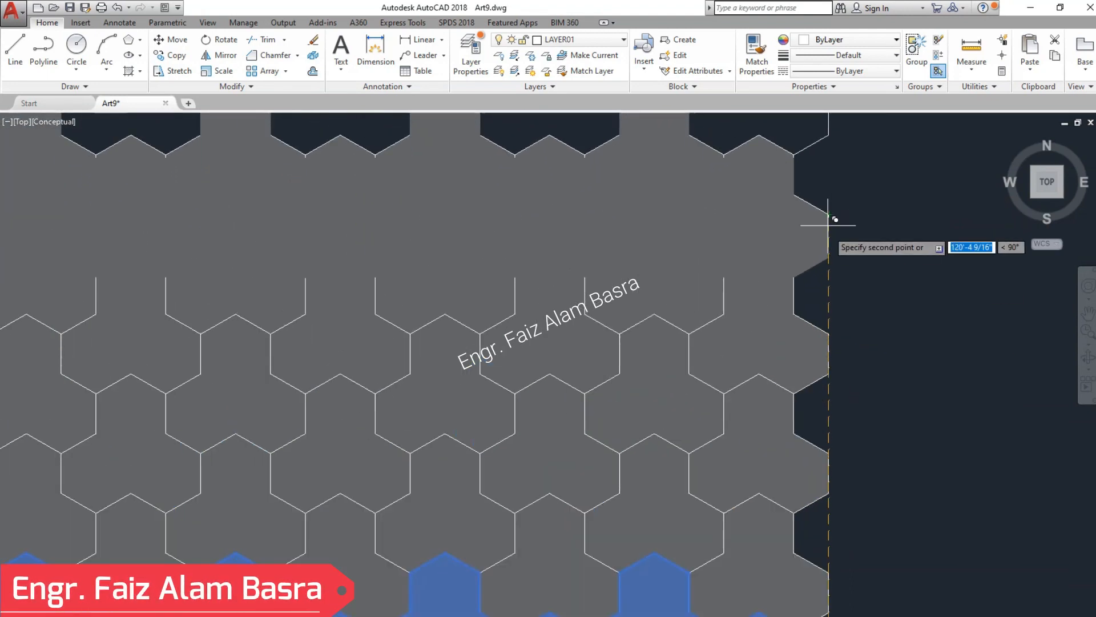
pyautogui.scroll(-5, 828, 217)
pyautogui.scroll(4, 825, 262)
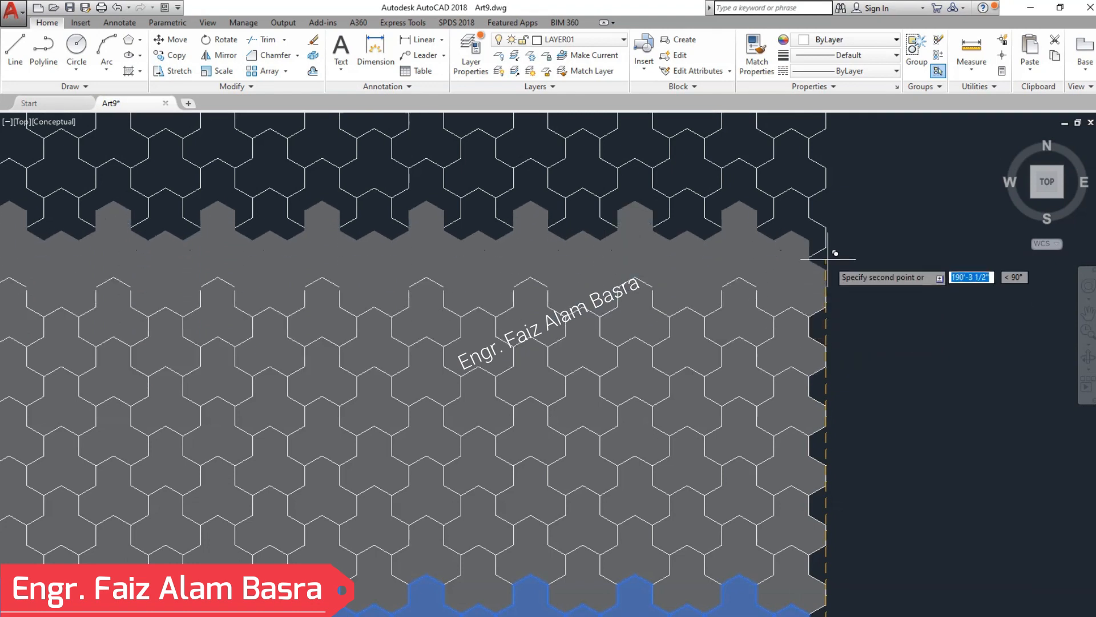
pyautogui.click(827, 167)
pyautogui.scroll(-4, 807, 449)
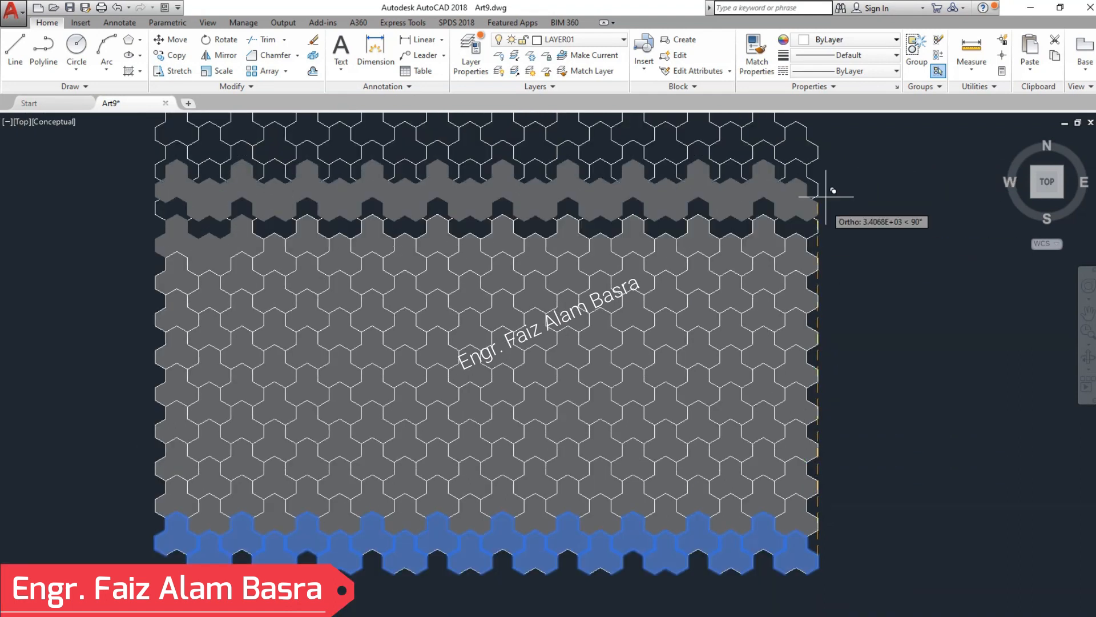
pyautogui.scroll(5, 827, 194)
pyautogui.click(811, 240)
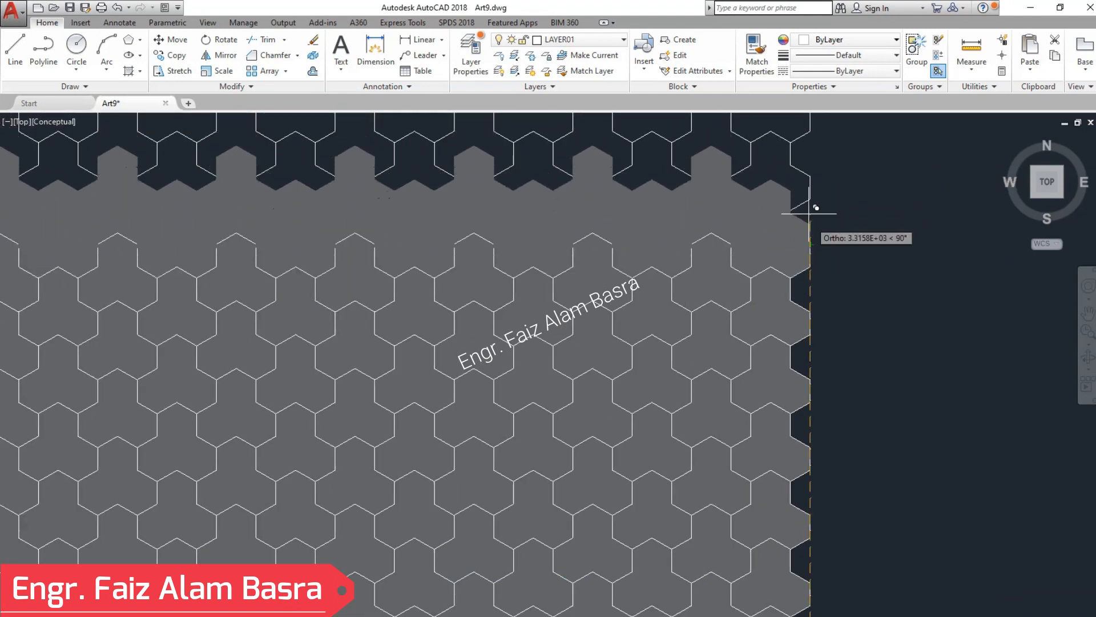
pyautogui.click(813, 196)
pyautogui.scroll(-4, 807, 313)
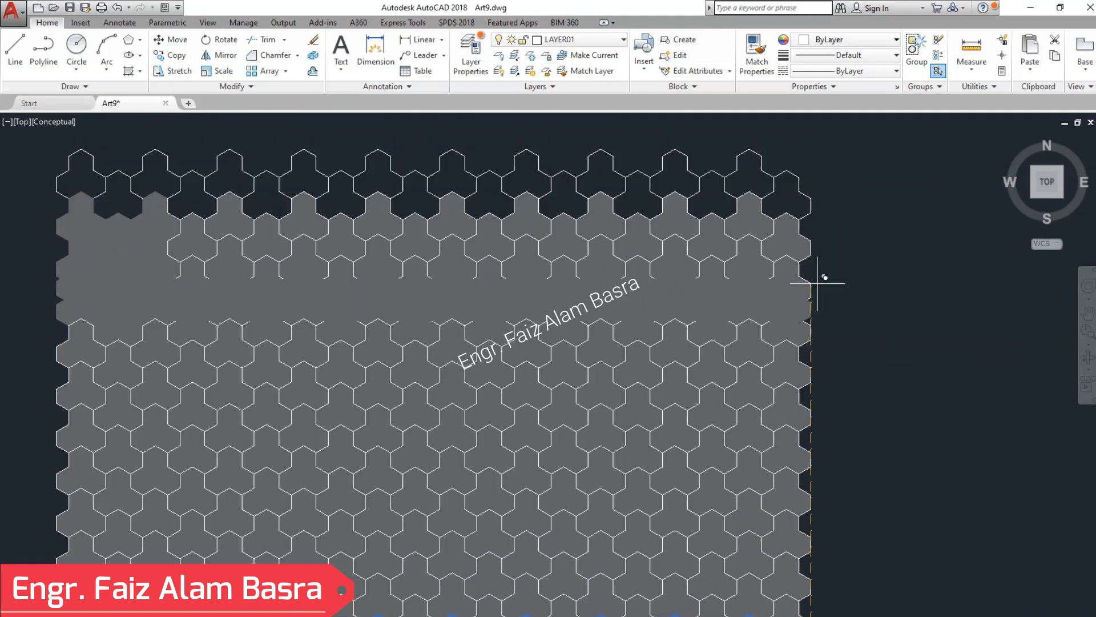
pyautogui.scroll(6, 788, 167)
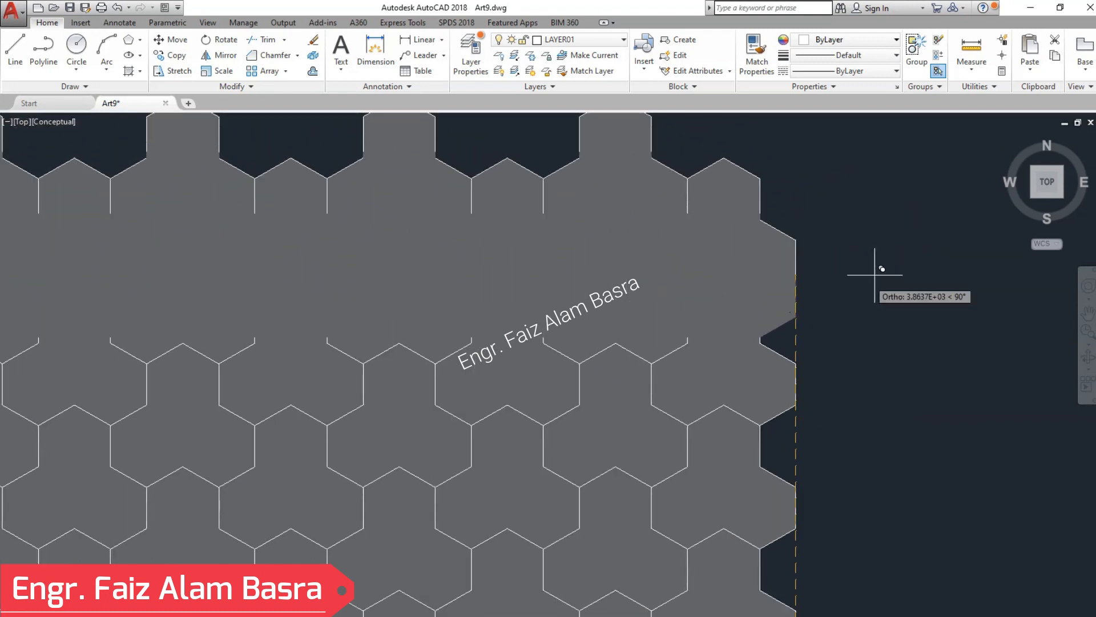
pyautogui.scroll(-5, 876, 232)
pyautogui.press('Escape')
# Inspect the fully hatched field up close, checking the tile outlines along its edges and in its upper corner.
pyautogui.scroll(-2, 879, 216)
pyautogui.scroll(2, 788, 320)
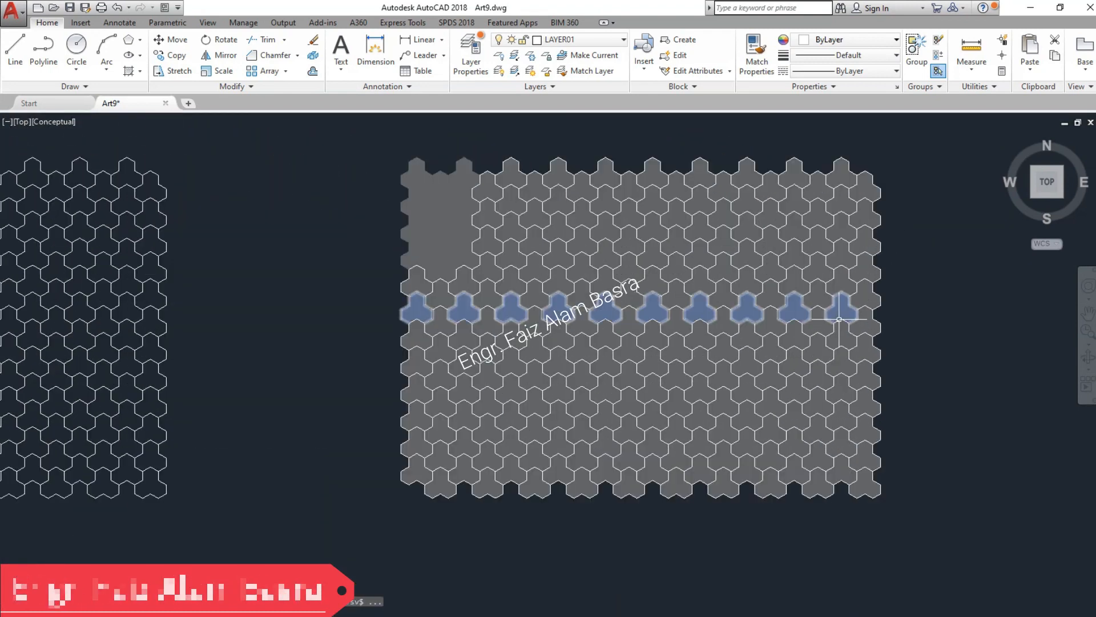
pyautogui.scroll(3, 311, 536)
pyautogui.scroll(-2, 300, 523)
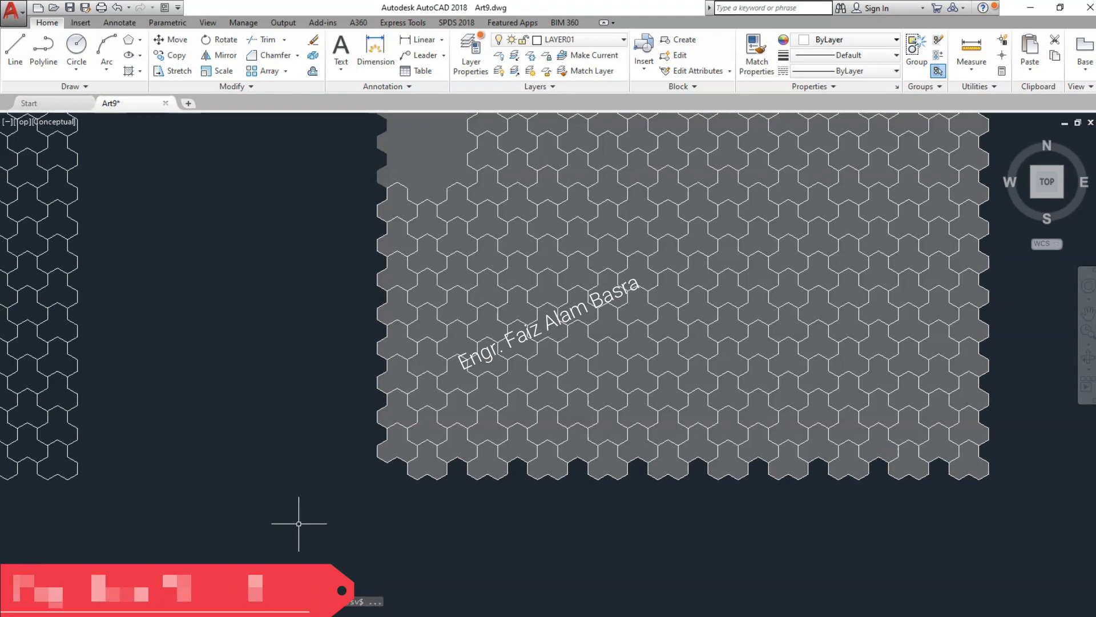
pyautogui.scroll(-2, 360, 326)
pyautogui.scroll(3, 360, 326)
pyautogui.scroll(-3, 367, 289)
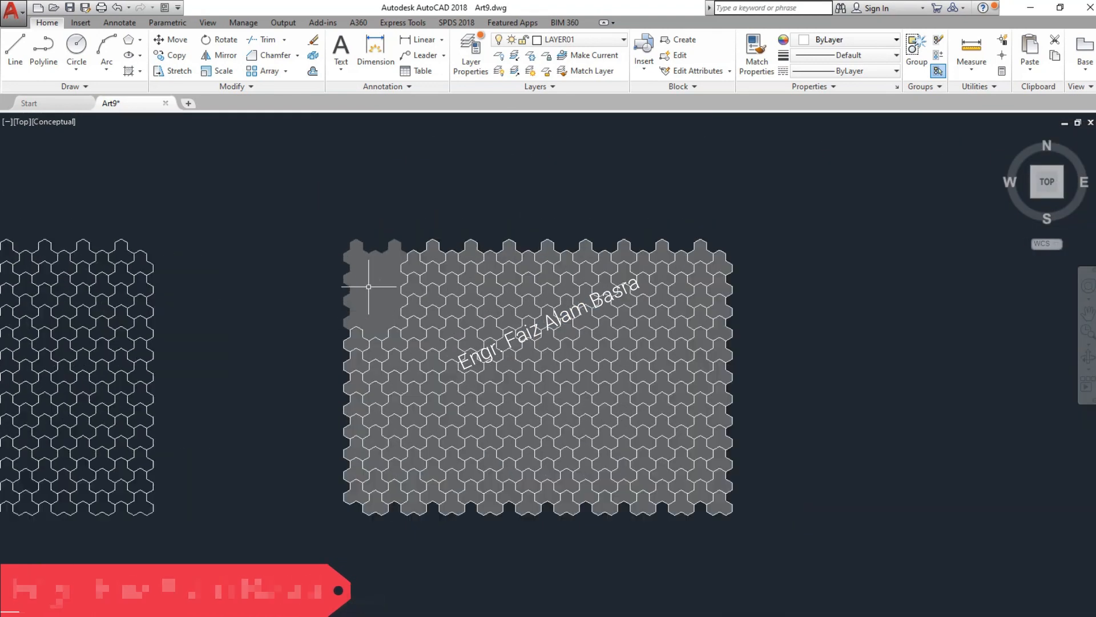
pyautogui.scroll(5, 371, 289)
pyautogui.scroll(-4, 342, 292)
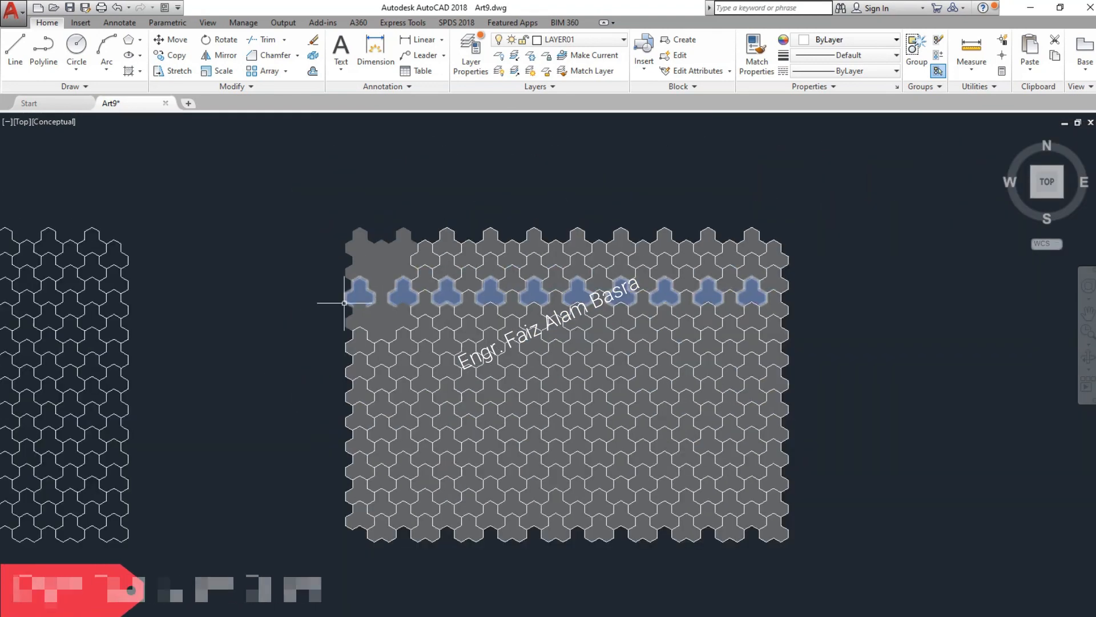
pyautogui.scroll(4, 350, 291)
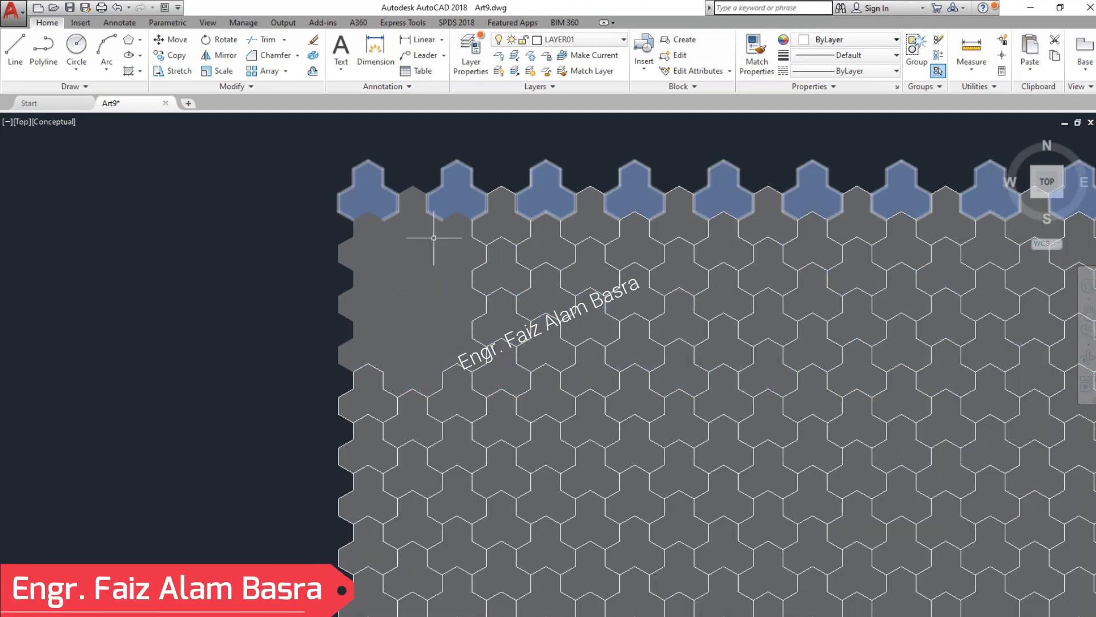
pyautogui.scroll(-4, 272, 306)
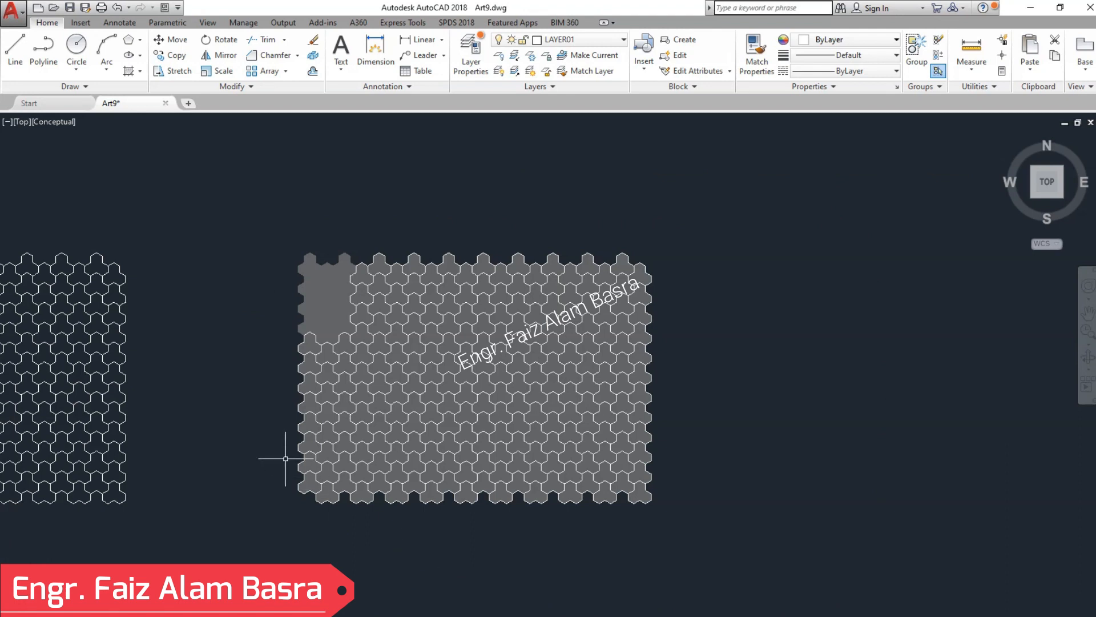
pyautogui.scroll(2, 290, 441)
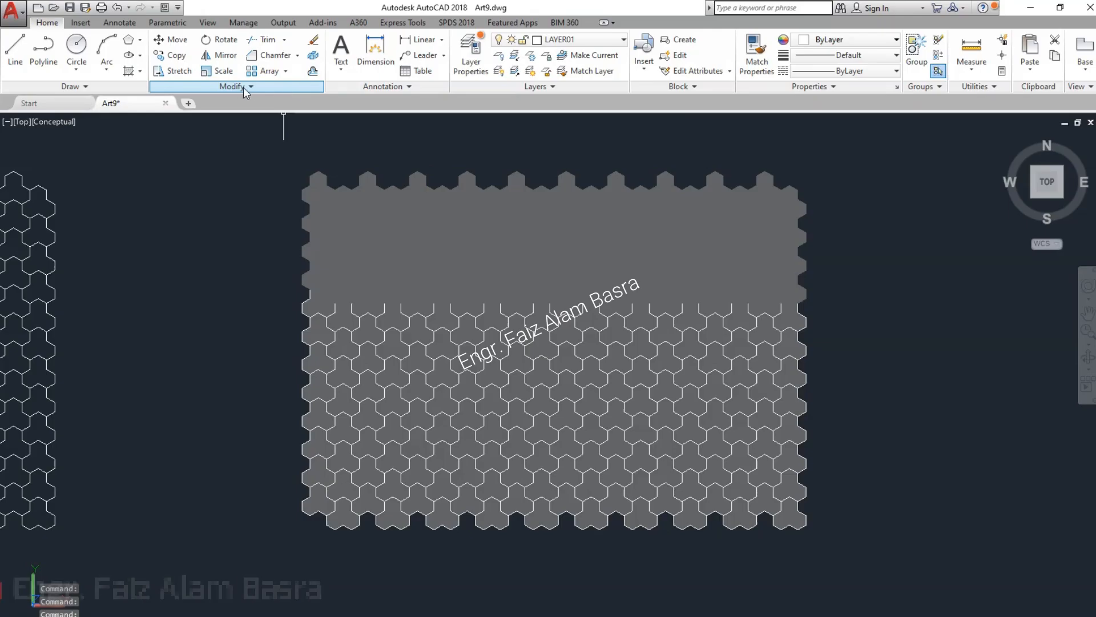
pyautogui.click(243, 87)
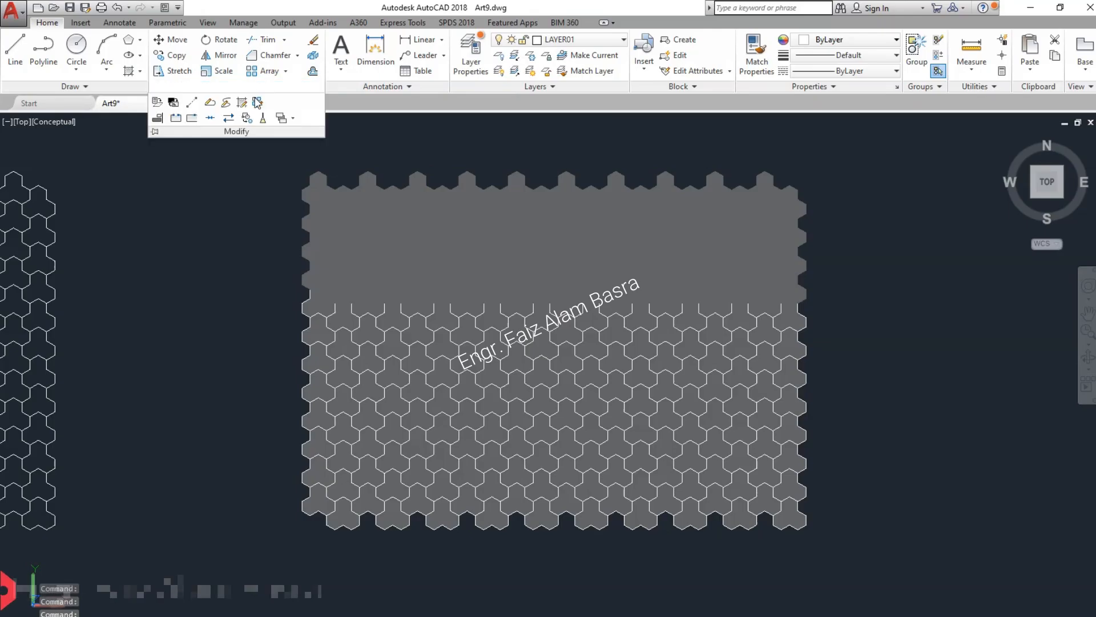
pyautogui.click(292, 118)
pyautogui.click(319, 139)
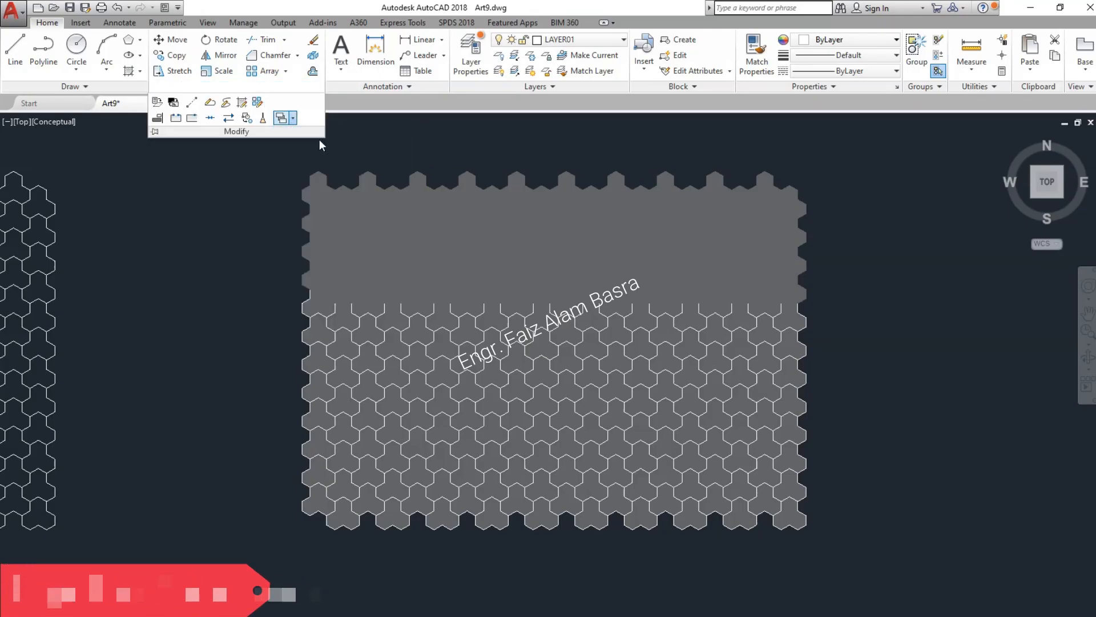
pyautogui.click(286, 72)
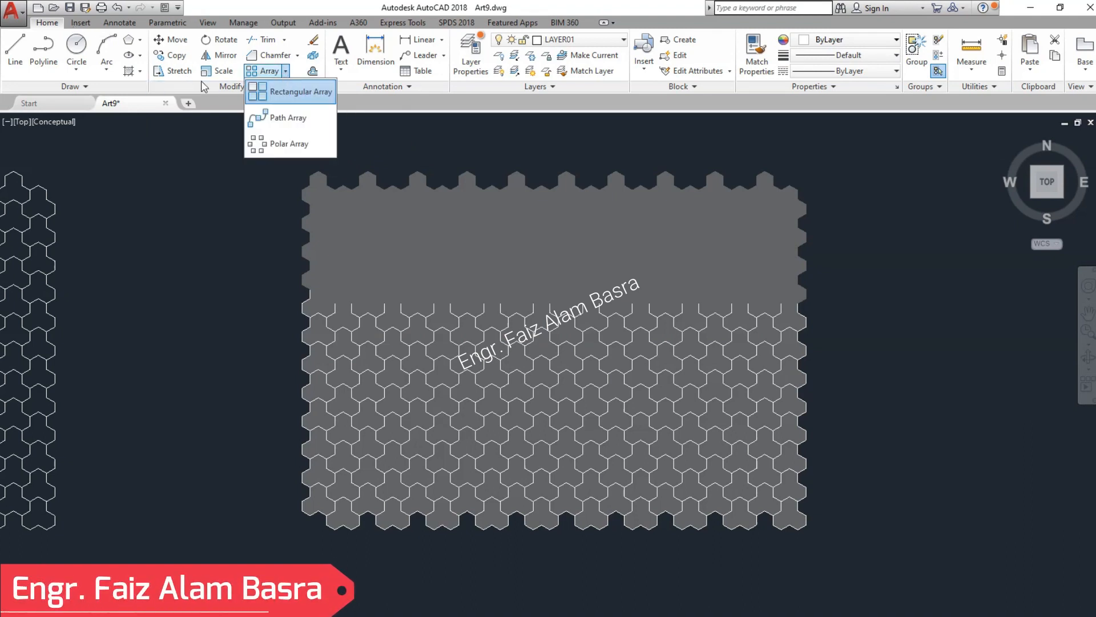
pyautogui.click(244, 87)
pyautogui.click(294, 118)
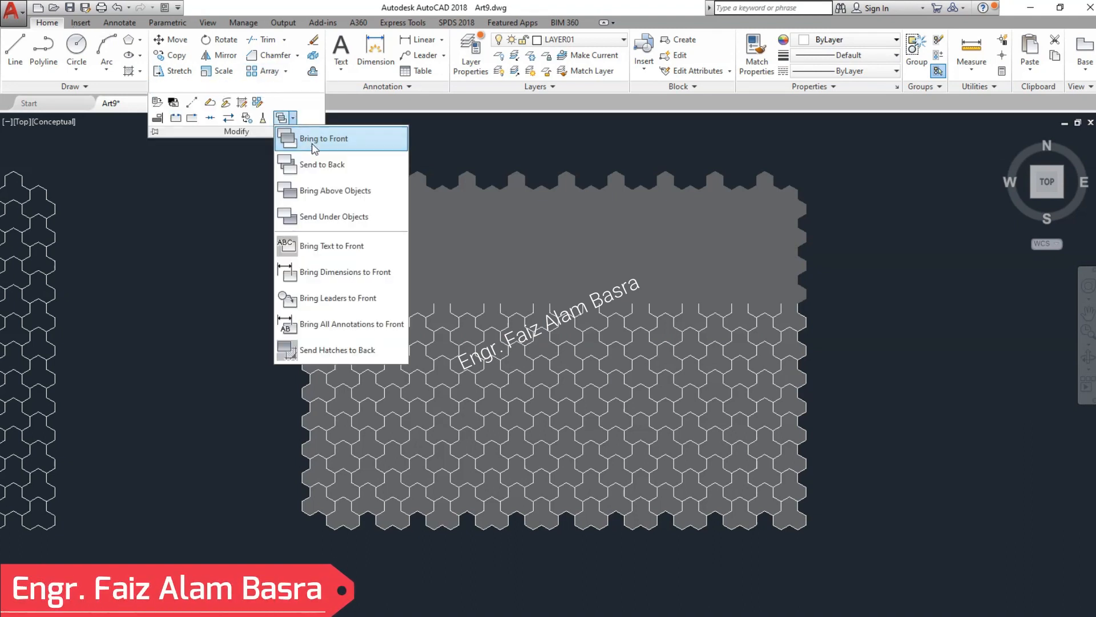
pyautogui.click(342, 163)
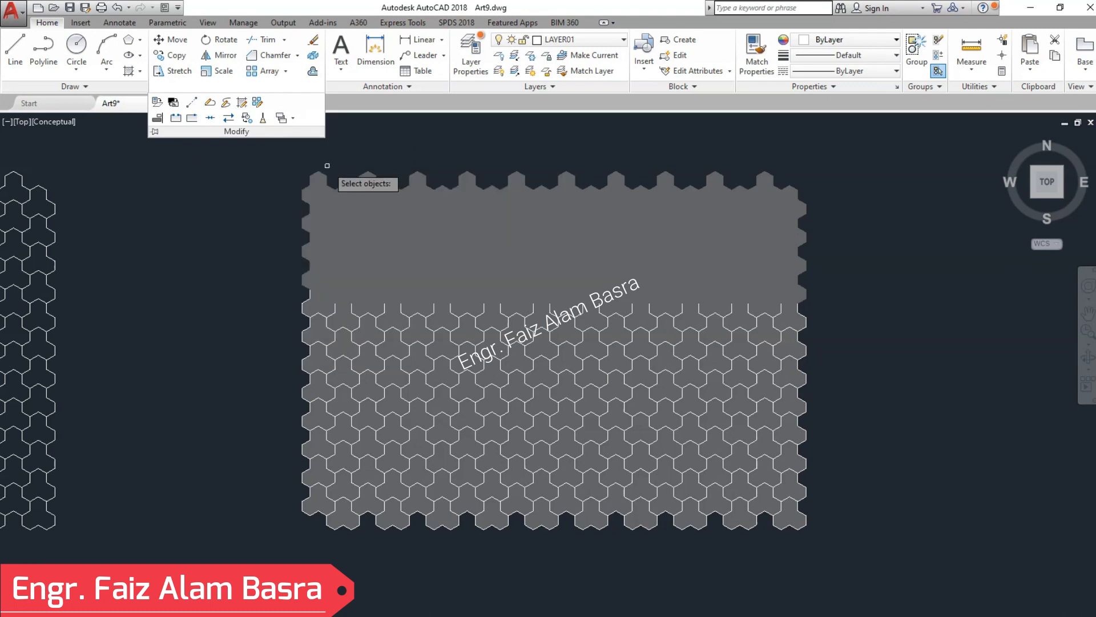
pyautogui.press('Escape')
# Examine the hatch rows and the outlines hidden beneath them across the whole filled field, from top edge to bottom edge.
pyautogui.scroll(5, 656, 294)
pyautogui.scroll(-7, 401, 291)
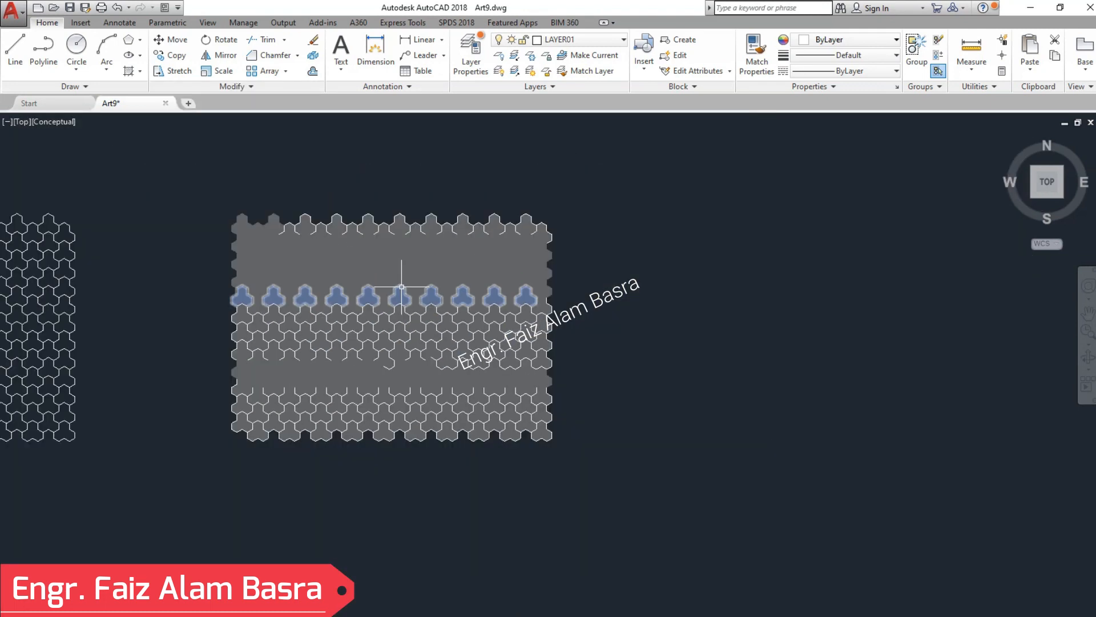
pyautogui.scroll(3, 295, 266)
pyautogui.scroll(-6, 255, 232)
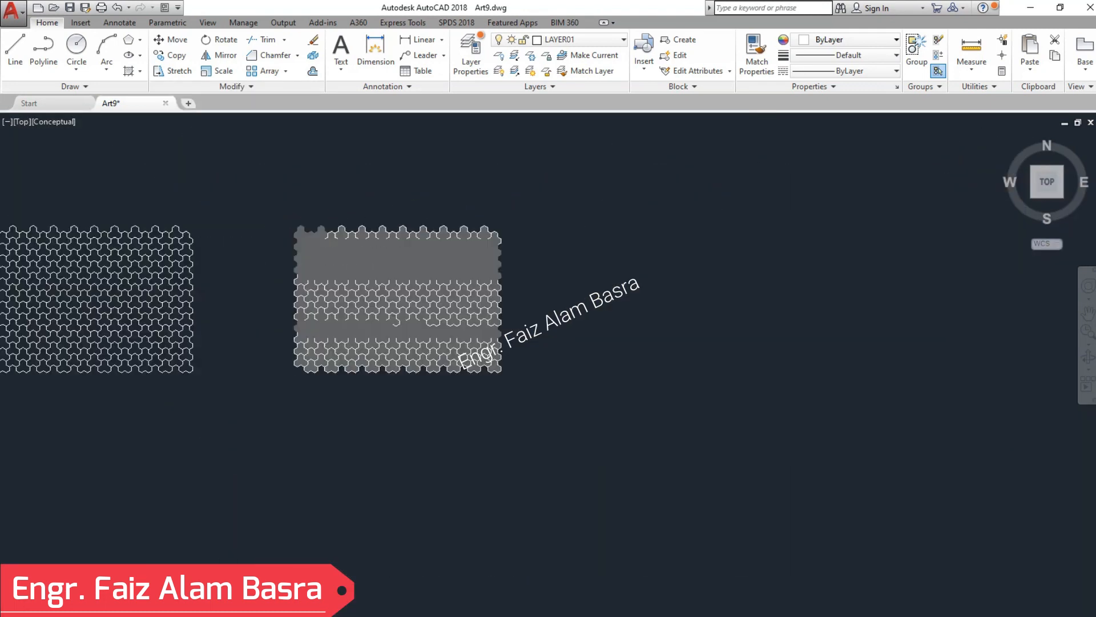
pyautogui.scroll(8, 350, 250)
pyautogui.scroll(-3, 350, 250)
pyautogui.scroll(-5, 281, 178)
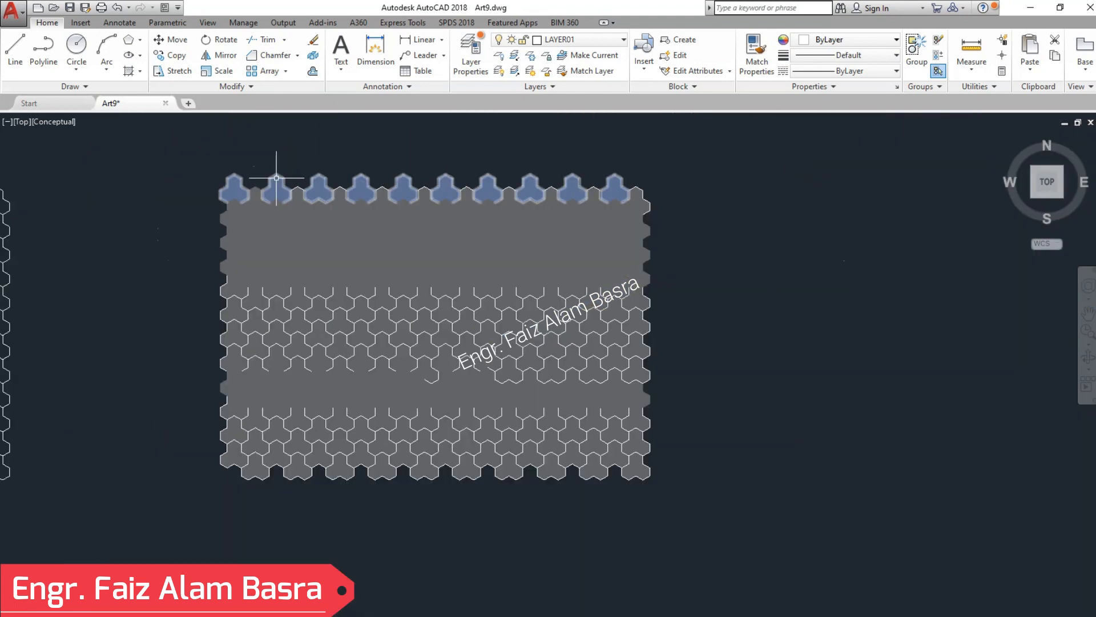
pyautogui.scroll(2, 277, 189)
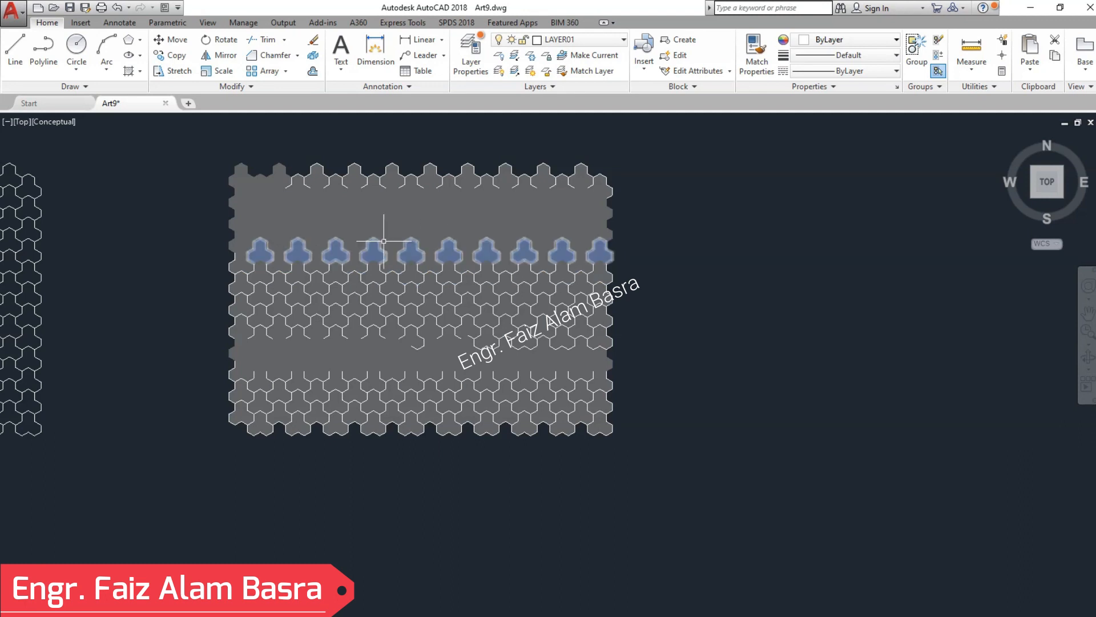
pyautogui.scroll(3, 236, 205)
pyautogui.scroll(-6, 235, 211)
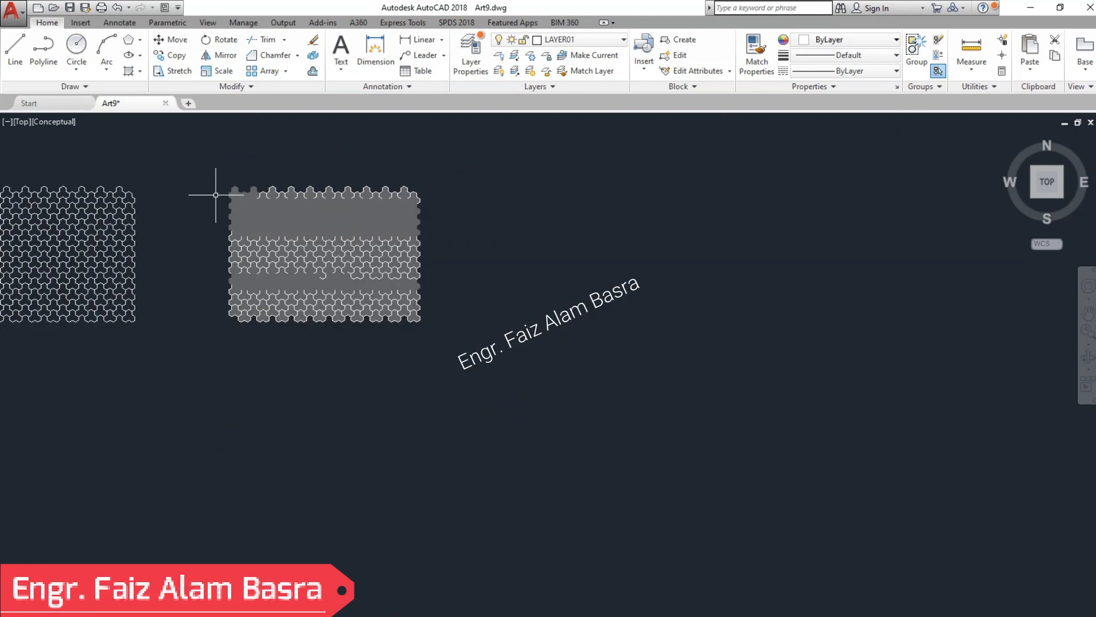
pyautogui.scroll(5, 214, 193)
pyautogui.scroll(1, 264, 210)
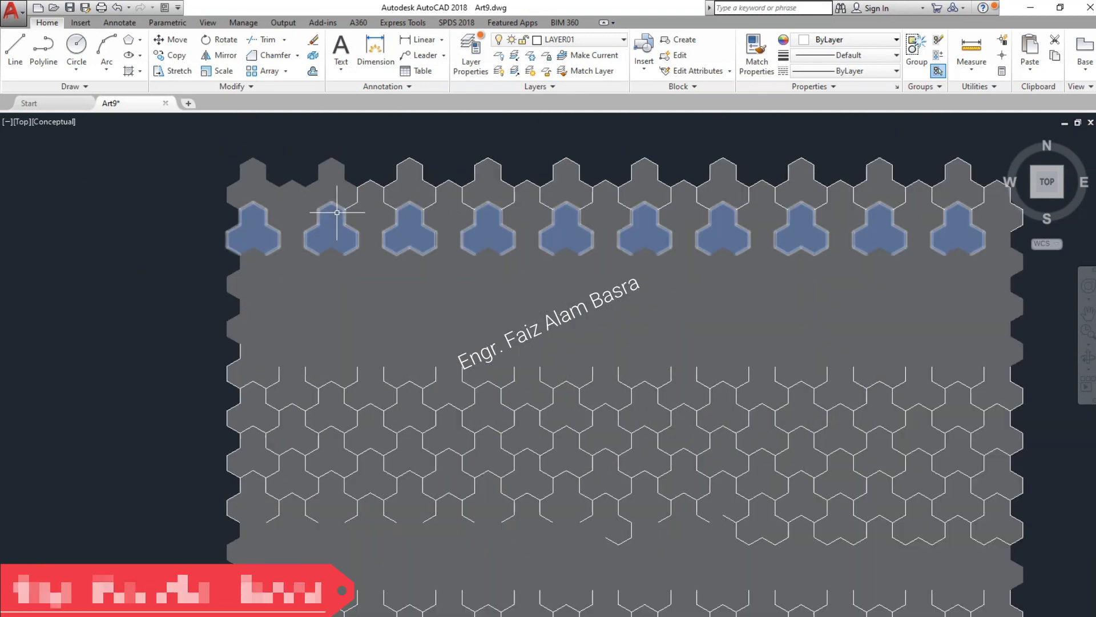
pyautogui.scroll(-4, 237, 184)
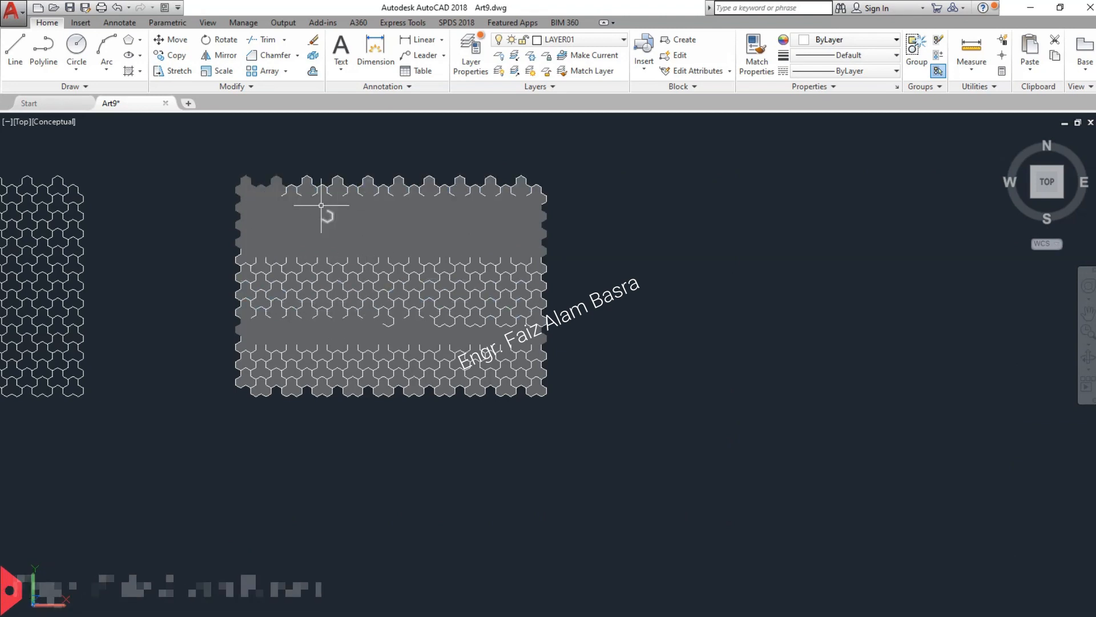
pyautogui.scroll(8, 517, 189)
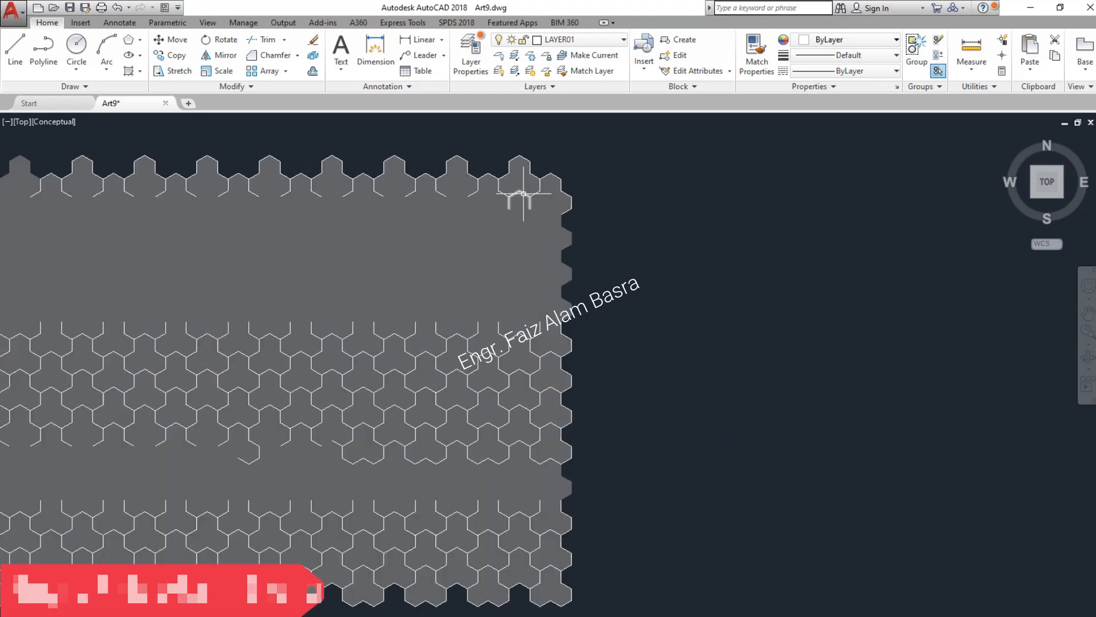
pyautogui.scroll(-10, 582, 182)
pyautogui.scroll(6, 594, 335)
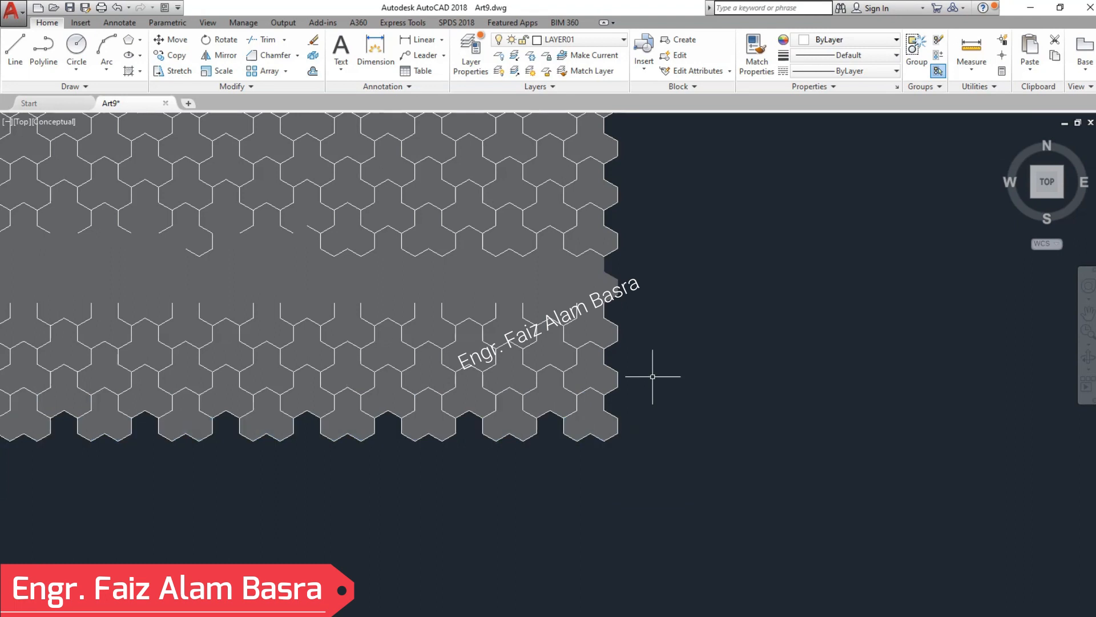
# Change the color of the lowest hatch row in the filled field to dark purple.
pyautogui.click(429, 419)
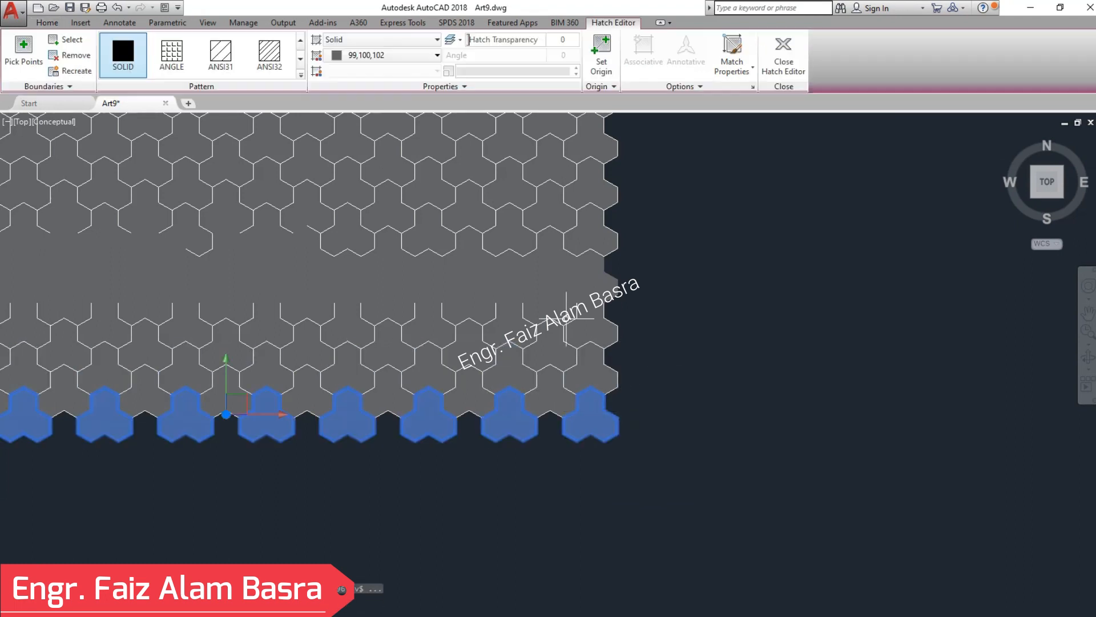
pyautogui.click(437, 55)
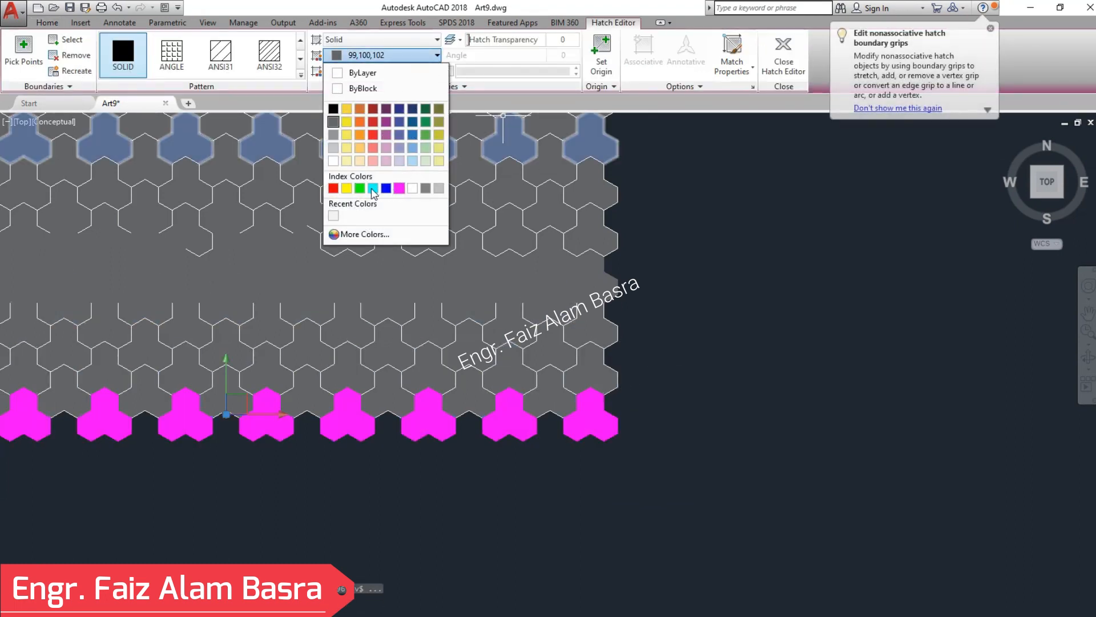
pyautogui.click(386, 113)
pyautogui.press('Return')
pyautogui.scroll(-3, 813, 313)
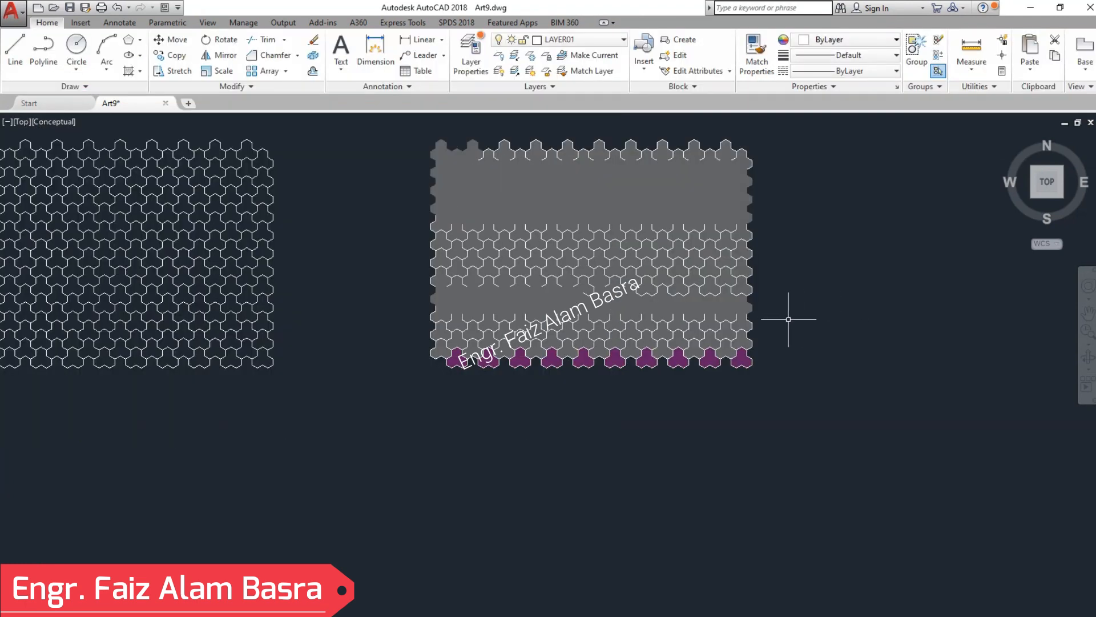
# Match the lowest row's dark purple hatch properties to every second grey row in the same columns through the lower part of the field.
pyautogui.scroll(3, 768, 301)
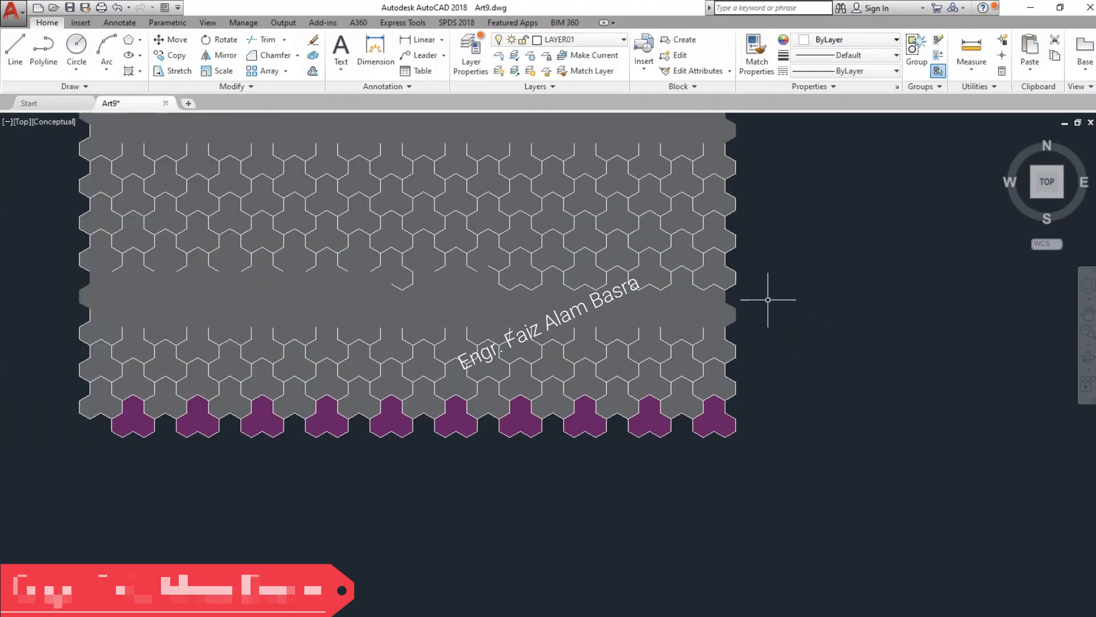
pyautogui.click(757, 54)
pyautogui.click(711, 416)
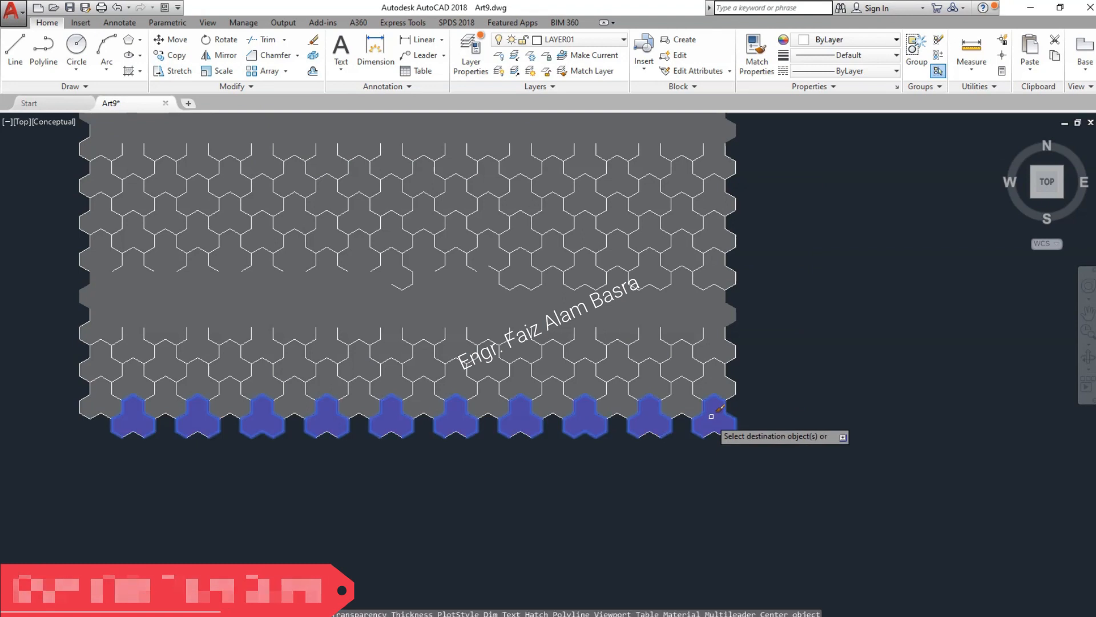
pyautogui.click(710, 349)
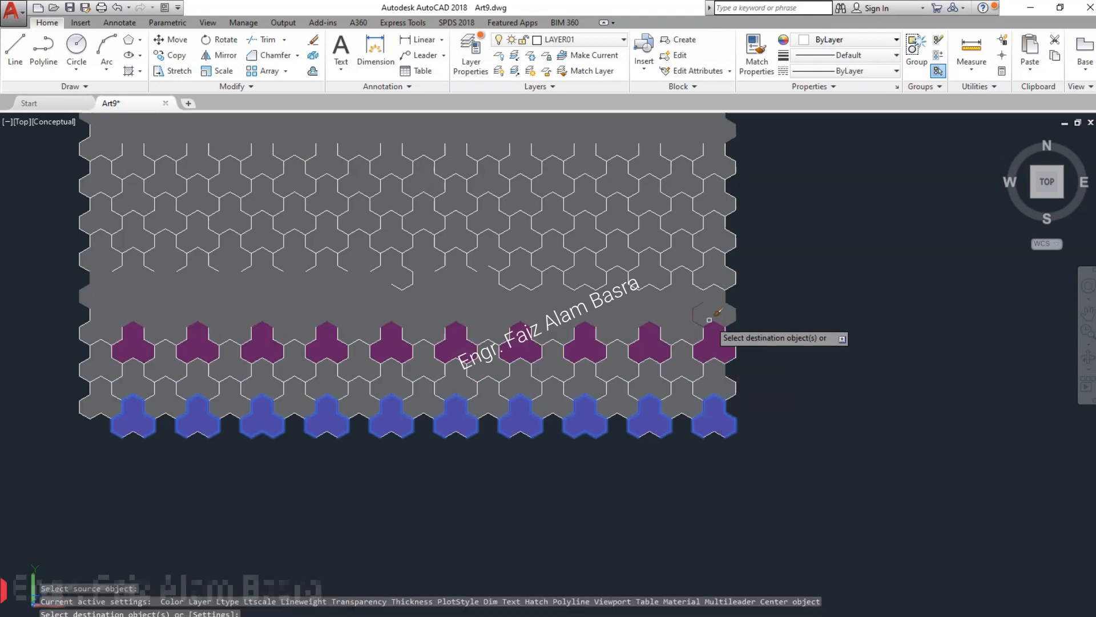
pyautogui.click(712, 273)
pyautogui.click(717, 206)
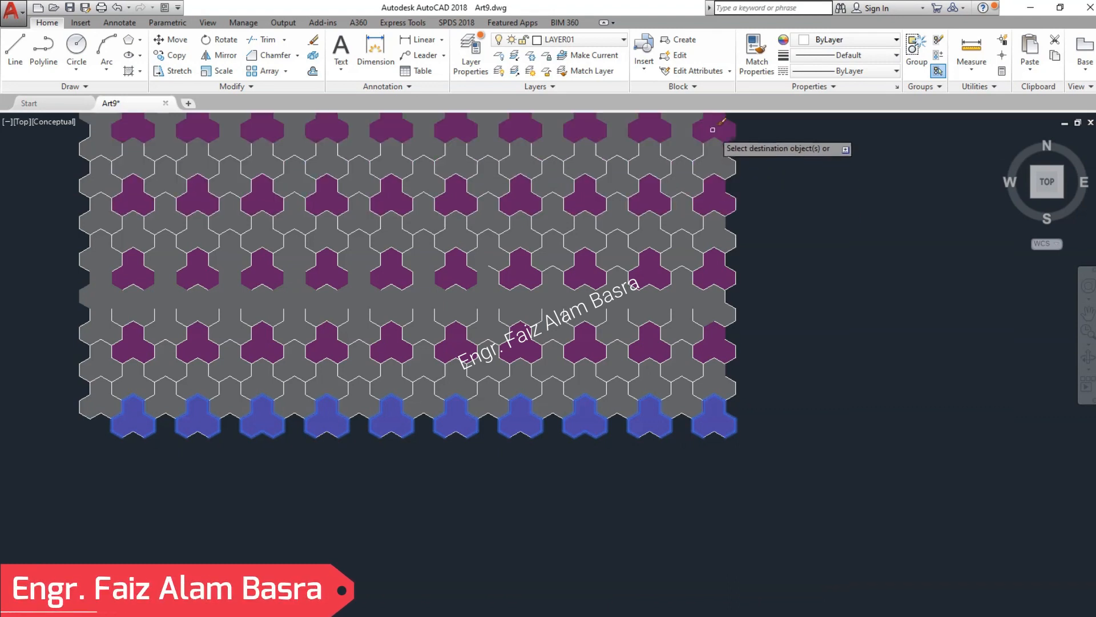
# Apply the matched dark purple to the remaining alternate row near the field's upper edge and finish the property matching.
pyautogui.scroll(-2, 721, 394)
pyautogui.scroll(4, 719, 180)
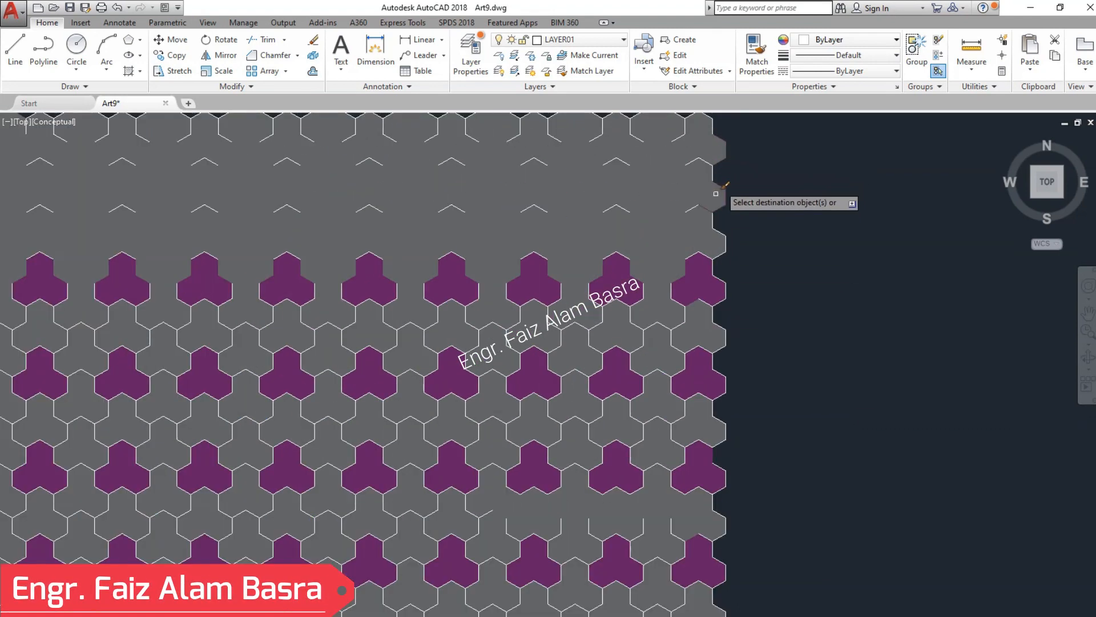
pyautogui.click(701, 187)
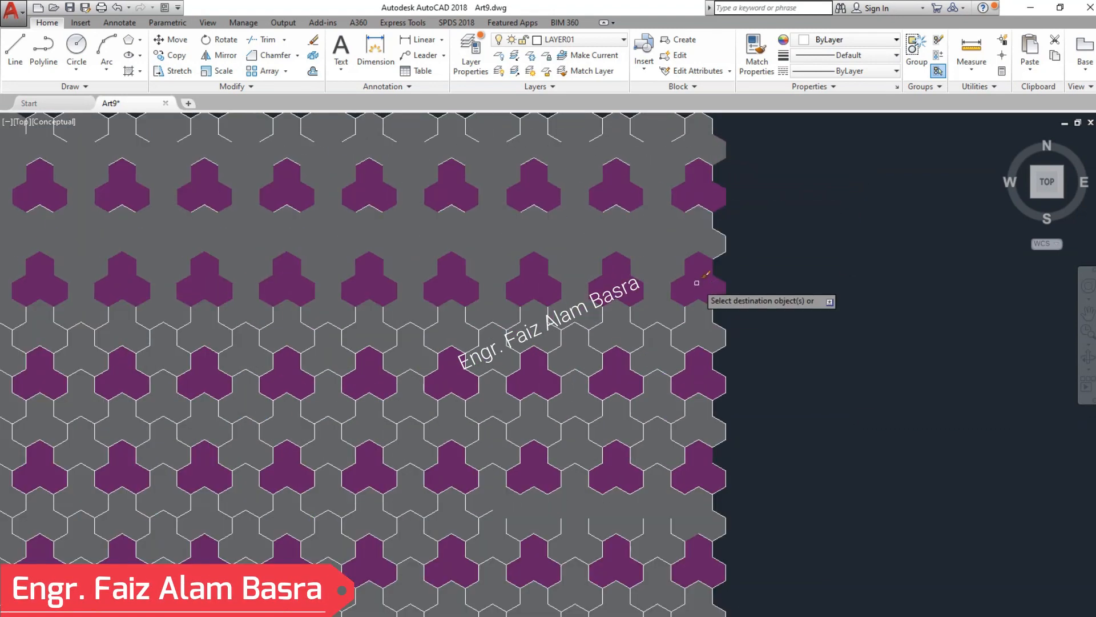
pyautogui.scroll(-2, 749, 220)
pyautogui.press('Return')
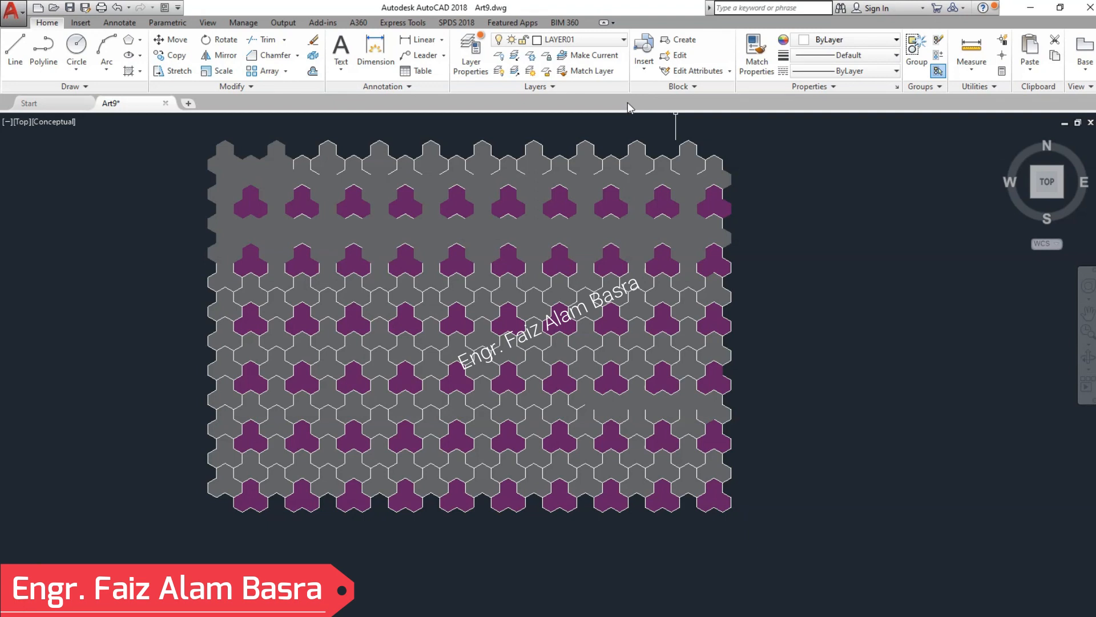
pyautogui.click(694, 483)
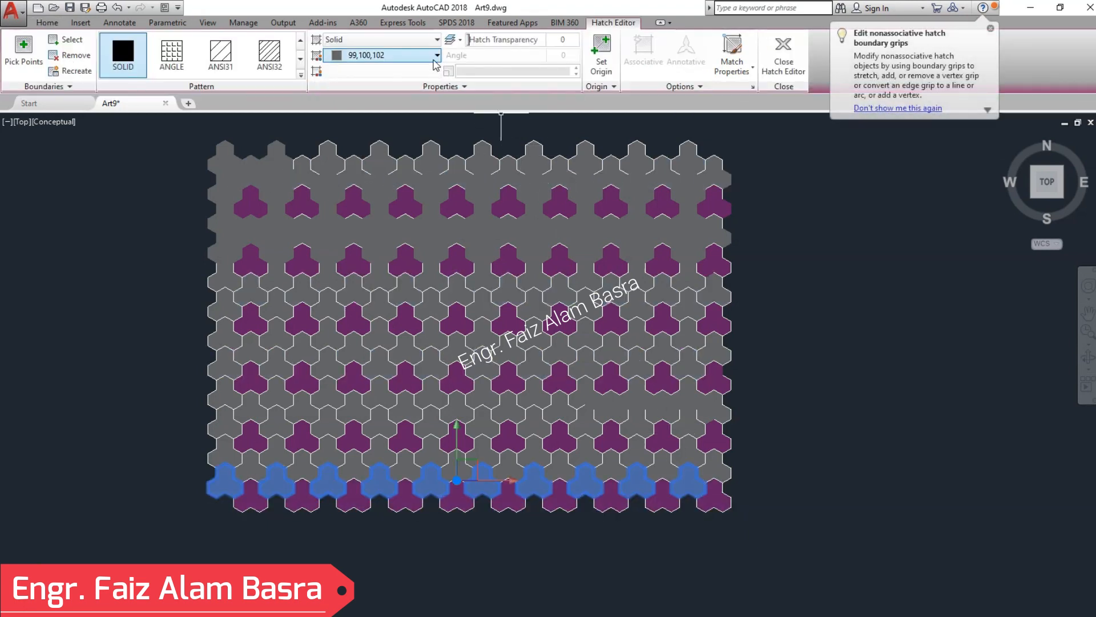
pyautogui.click(436, 56)
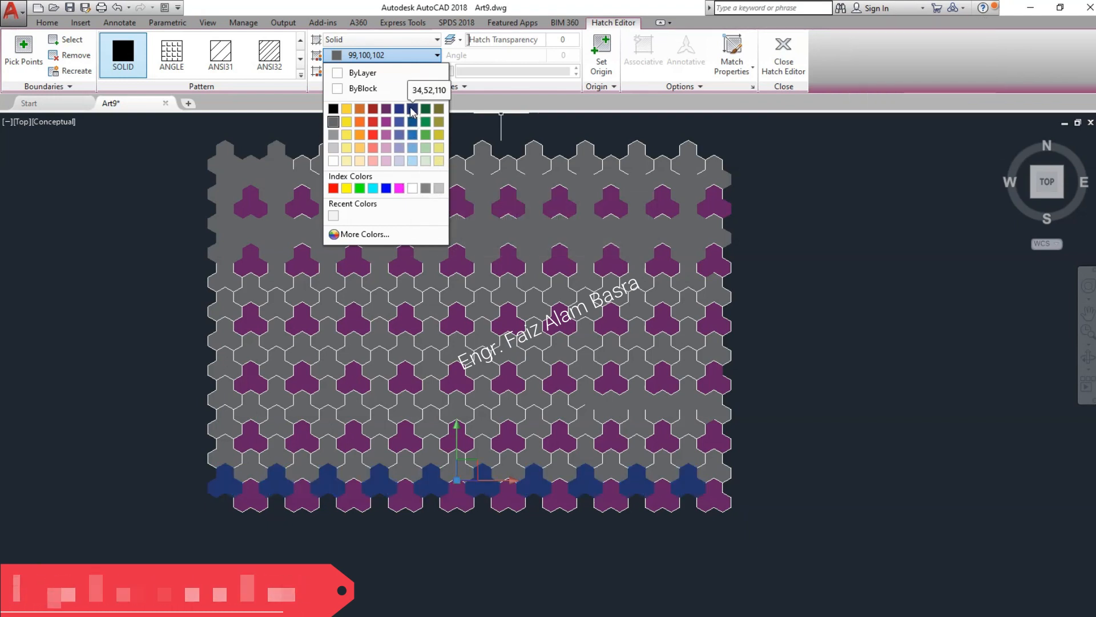
pyautogui.press('Escape')
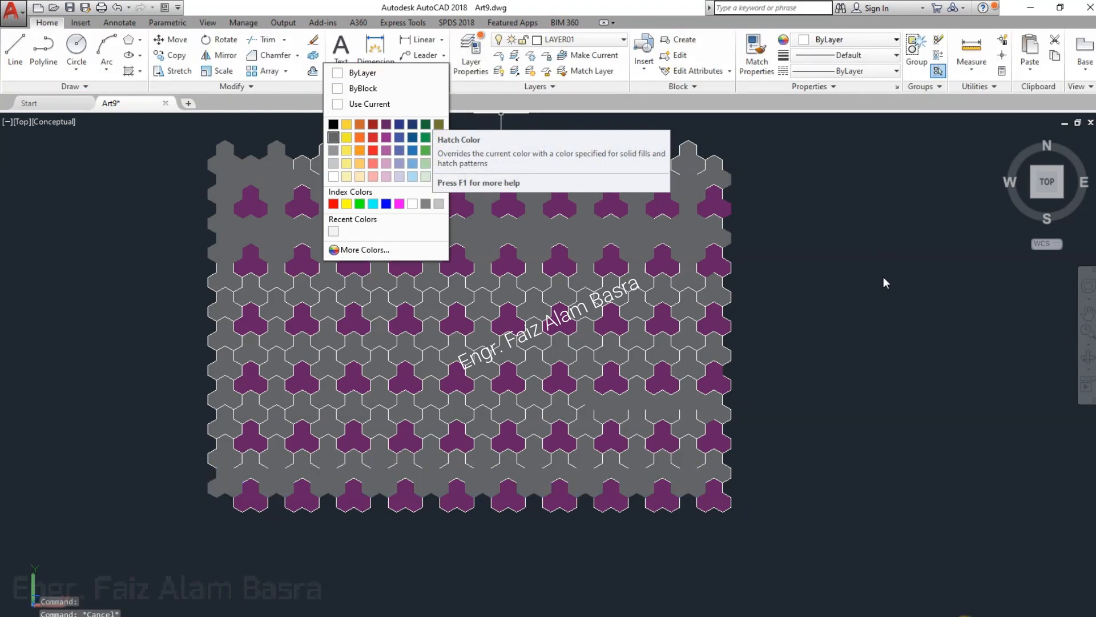
pyautogui.click(797, 248)
# Inspect the alternating purple and grey hatch rows and their outlines across the whole filled field.
pyautogui.scroll(-5, 599, 160)
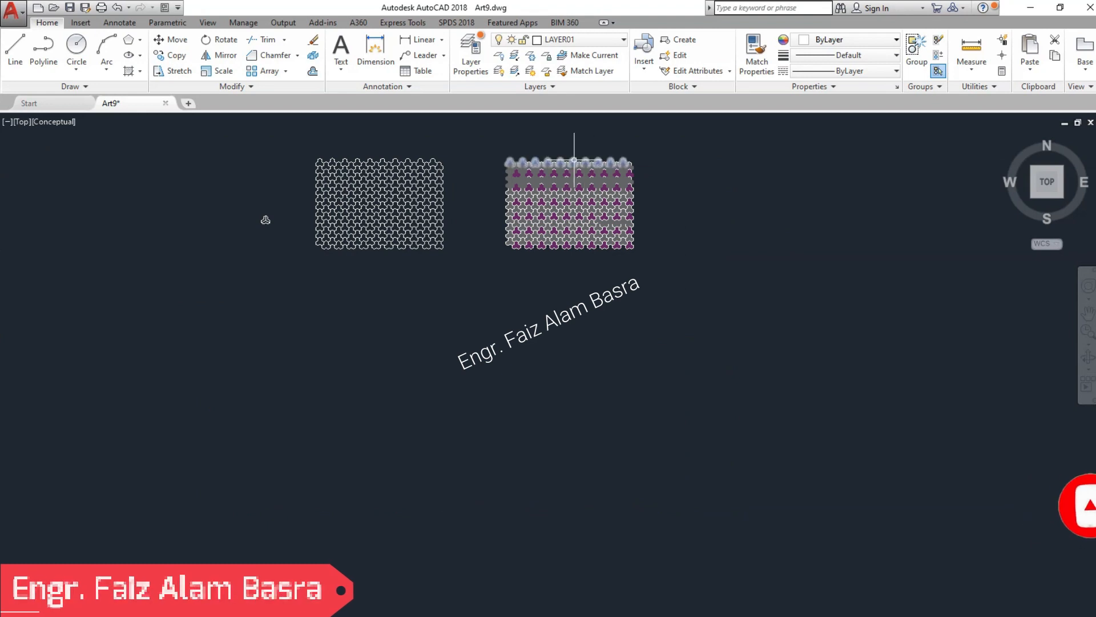
pyautogui.scroll(5, 576, 143)
pyautogui.scroll(-1, 802, 460)
pyautogui.scroll(4, 802, 459)
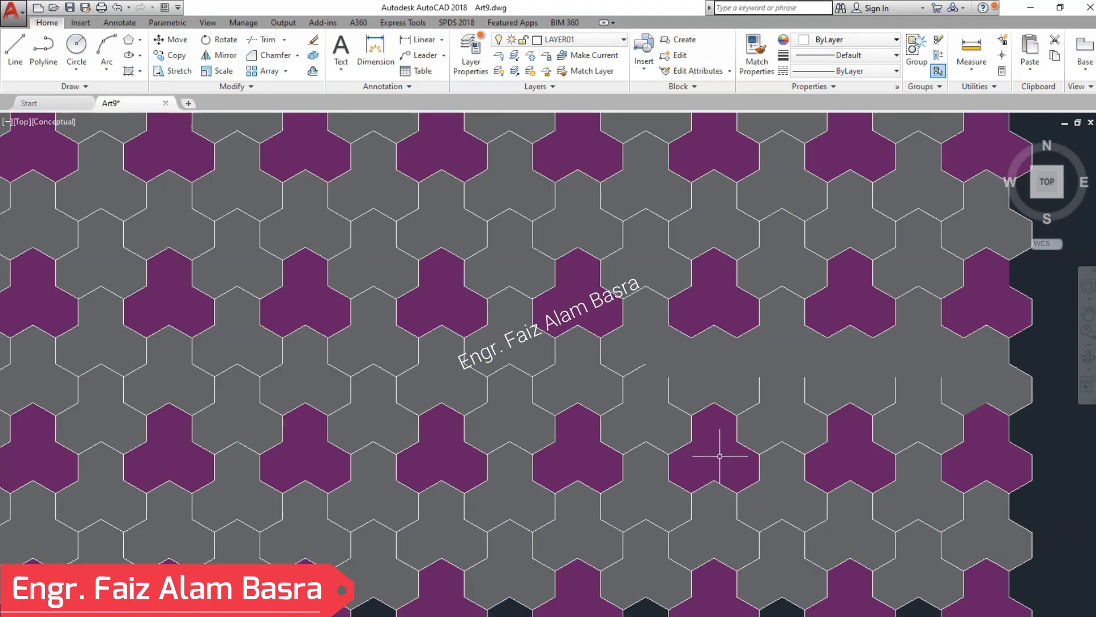
pyautogui.scroll(-2, 730, 386)
pyautogui.scroll(2, 743, 428)
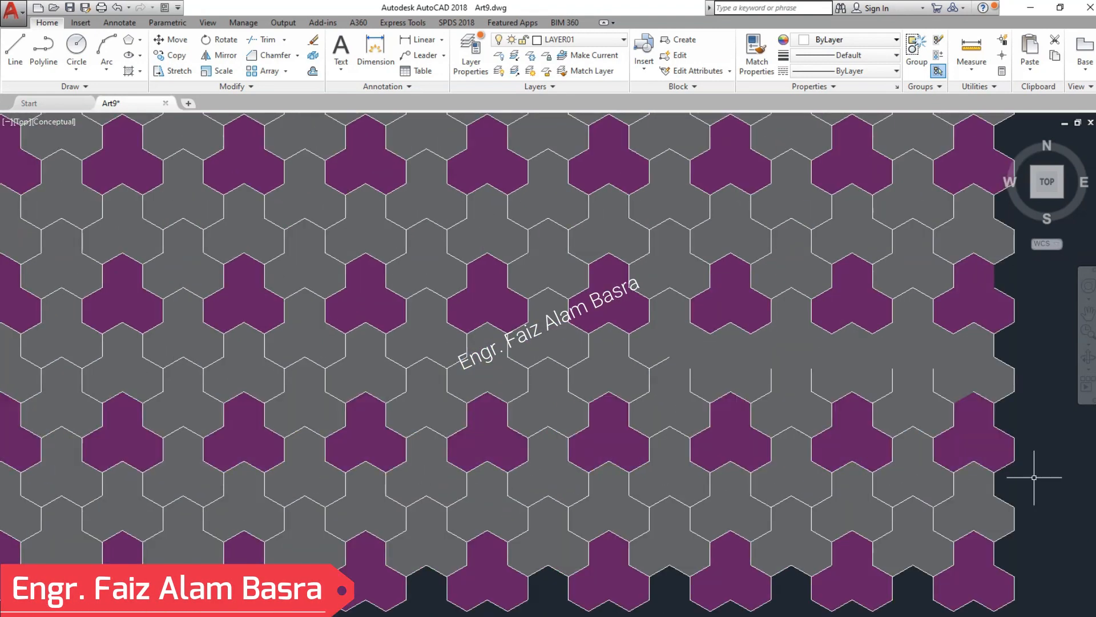
pyautogui.scroll(-3, 1028, 477)
pyautogui.scroll(2, 739, 441)
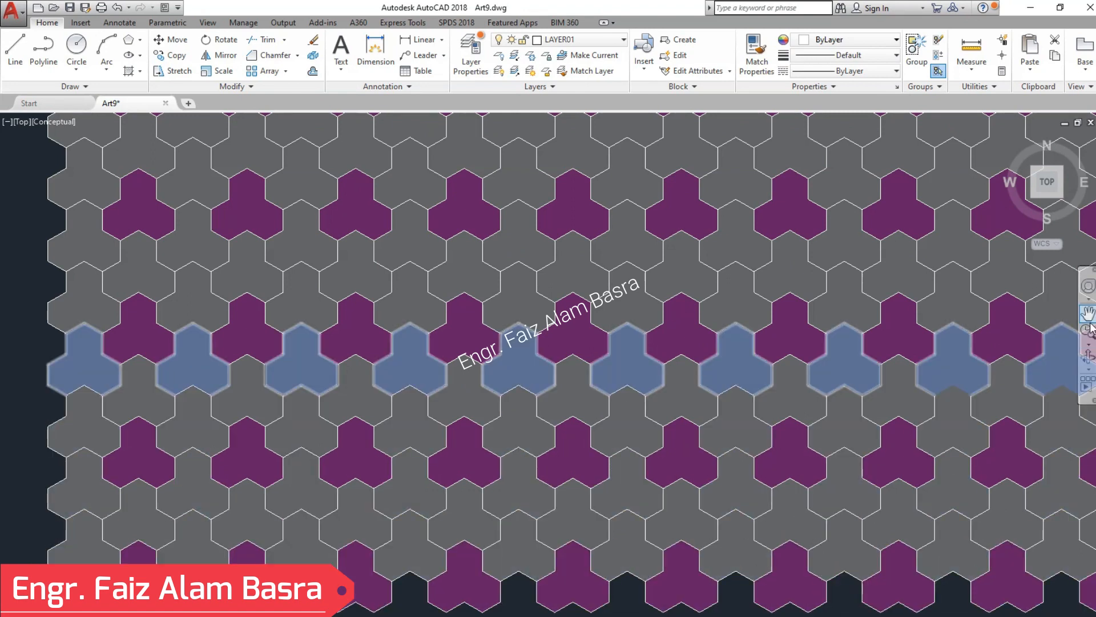
pyautogui.moveTo(1061, 355)
pyautogui.mouseDown(button='middle')
pyautogui.moveTo(1005, 342)
pyautogui.moveTo(1013, 399)
pyautogui.moveTo(974, 427)
pyautogui.mouseUp(button='middle')
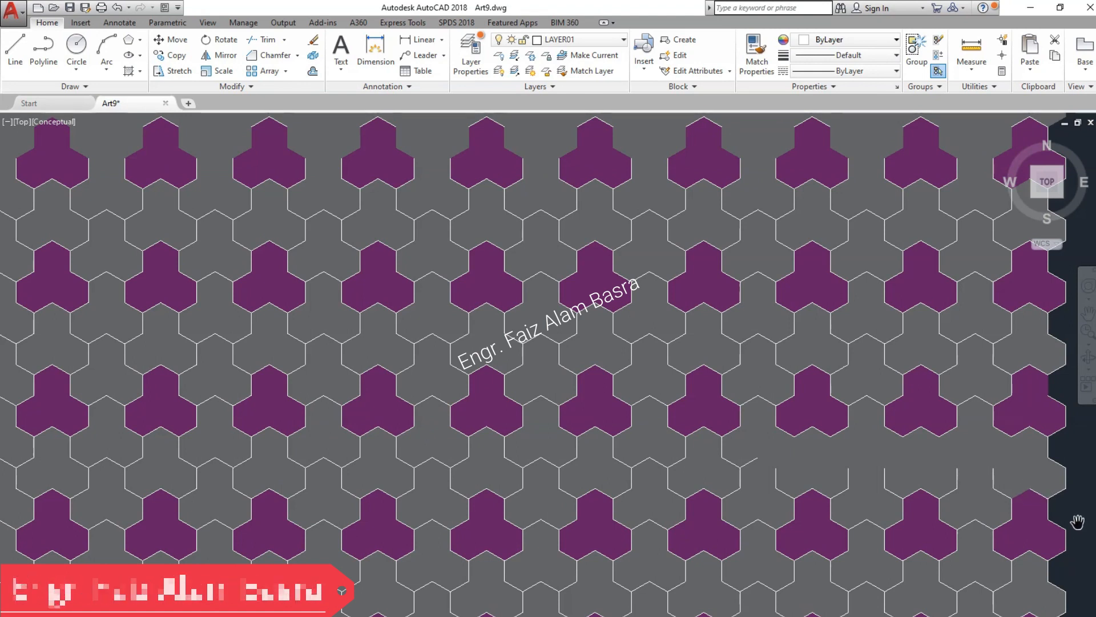
pyautogui.scroll(-1, 1081, 521)
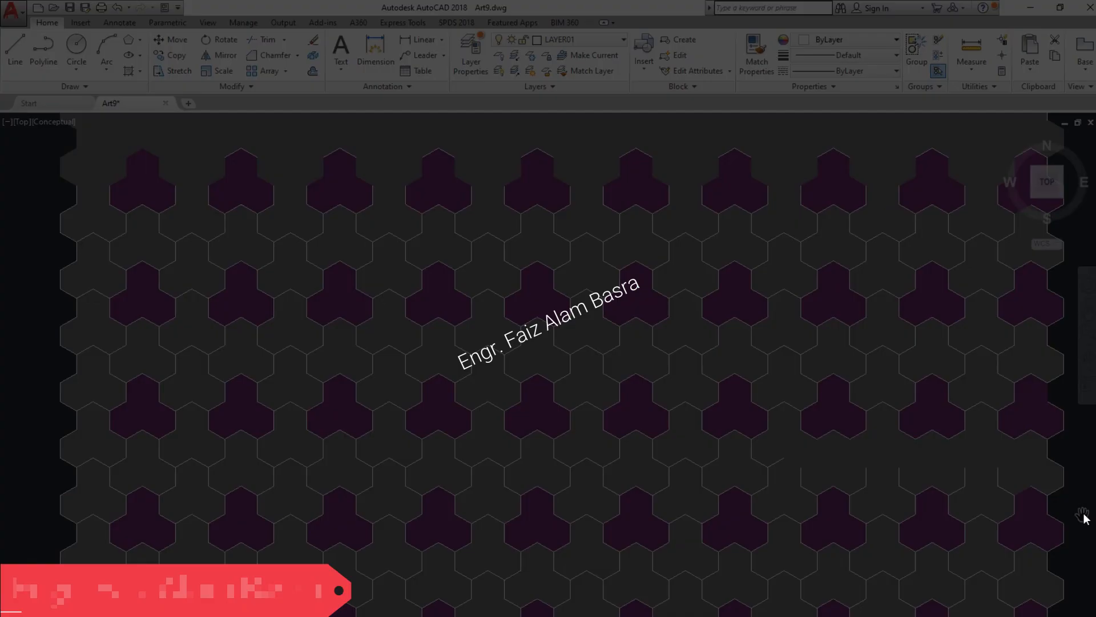
pyautogui.scroll(-2, 431, 188)
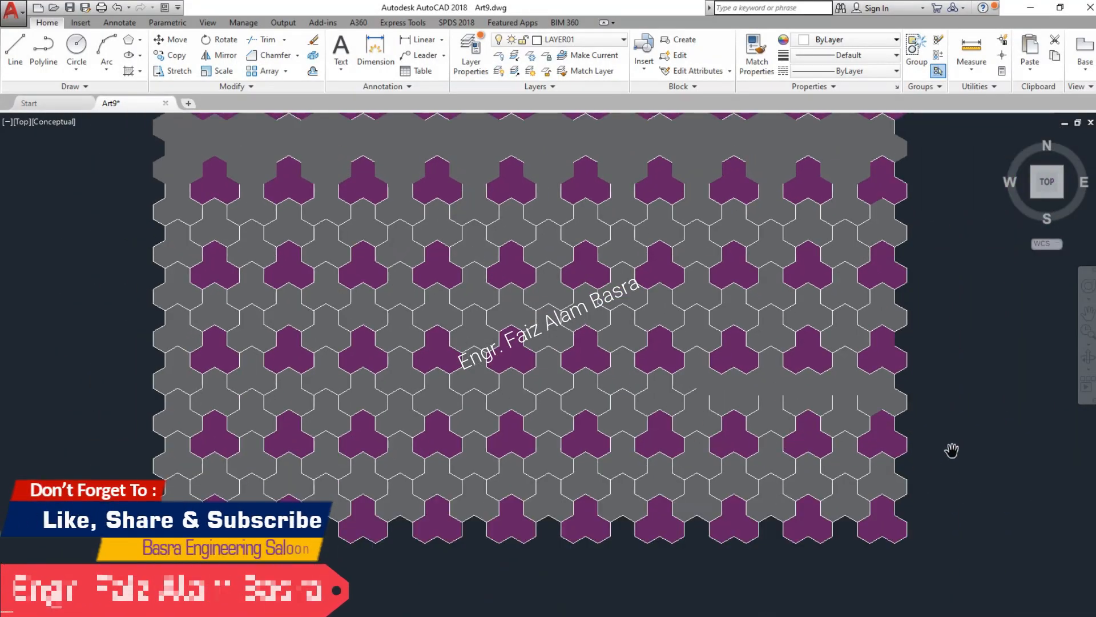
pyautogui.rightClick(965, 412)
pyautogui.click(991, 421)
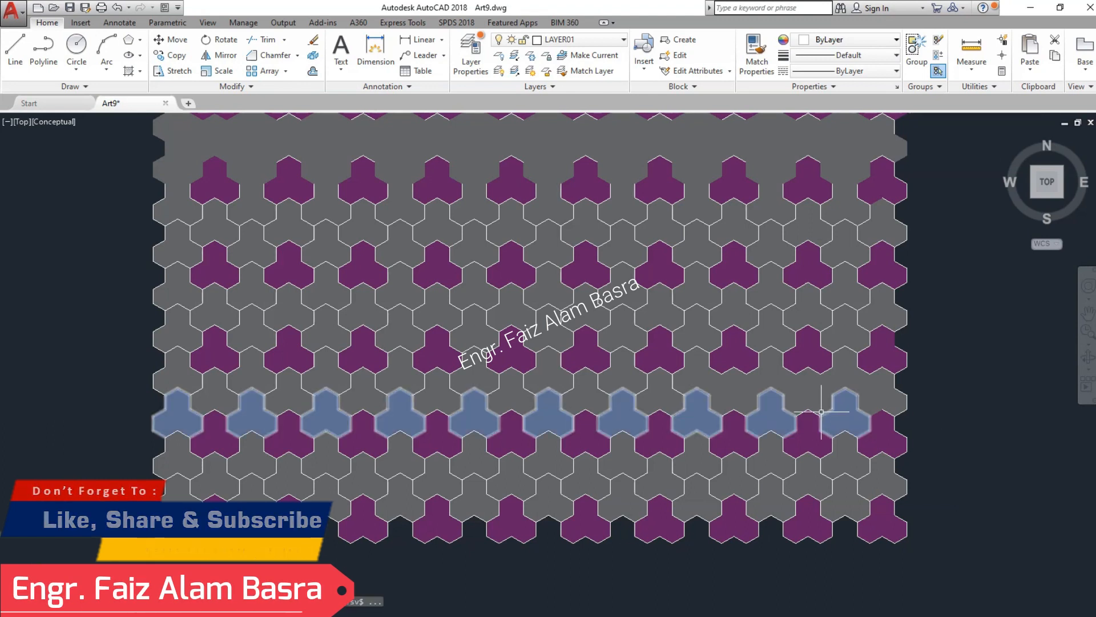
# Change the color of the grey hatch row just above the second-lowest purple row to dark blue 34,52,110.
pyautogui.click(808, 394)
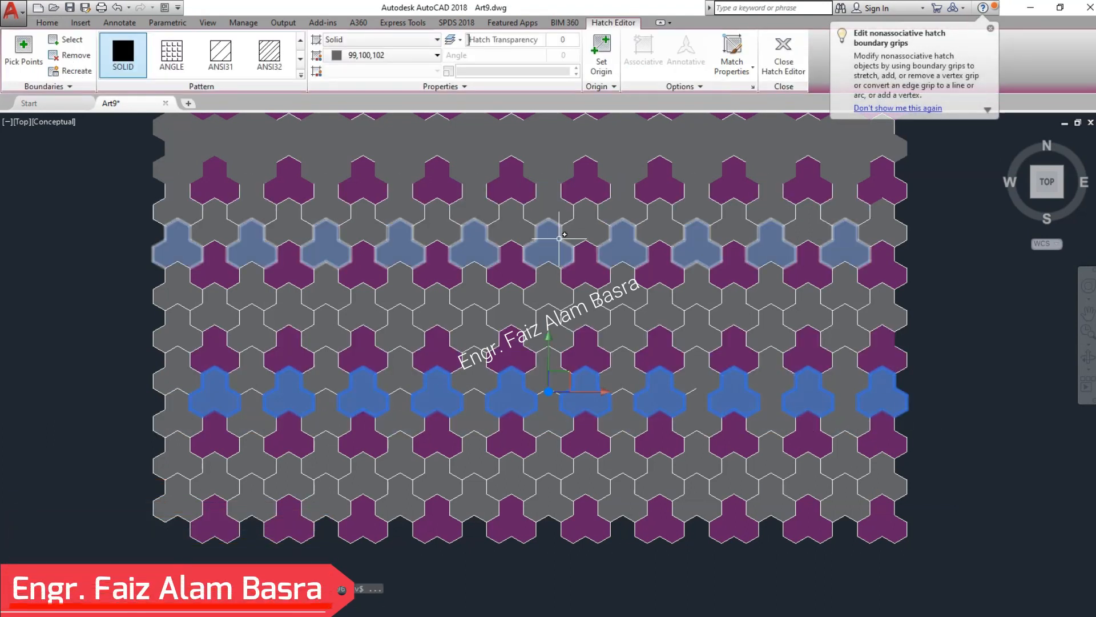
pyautogui.press('Escape')
pyautogui.click(478, 411)
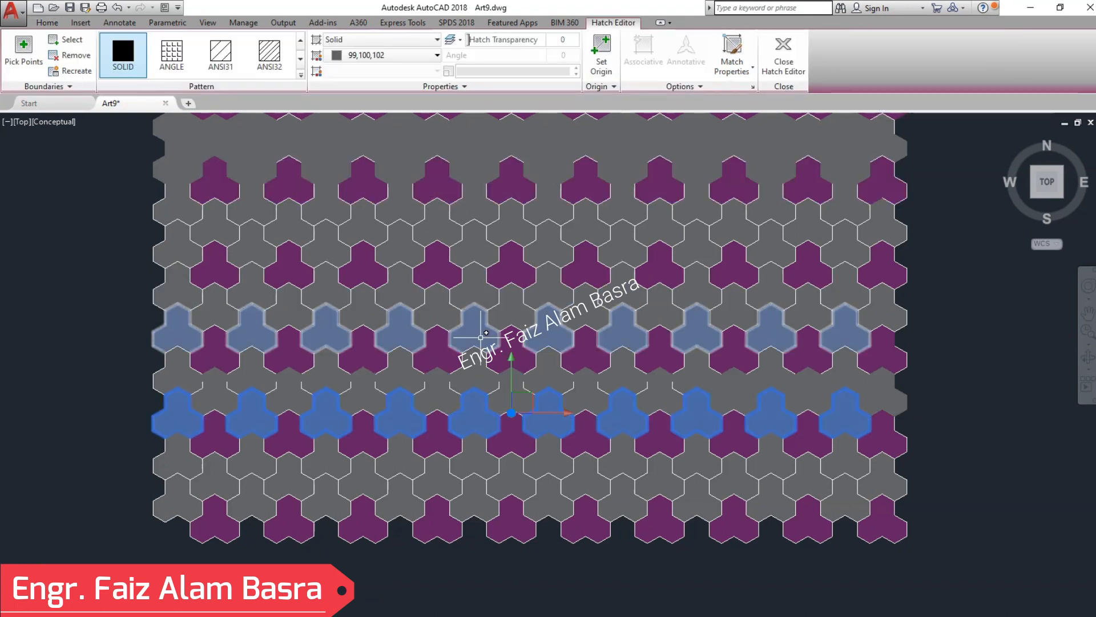
pyautogui.click(437, 56)
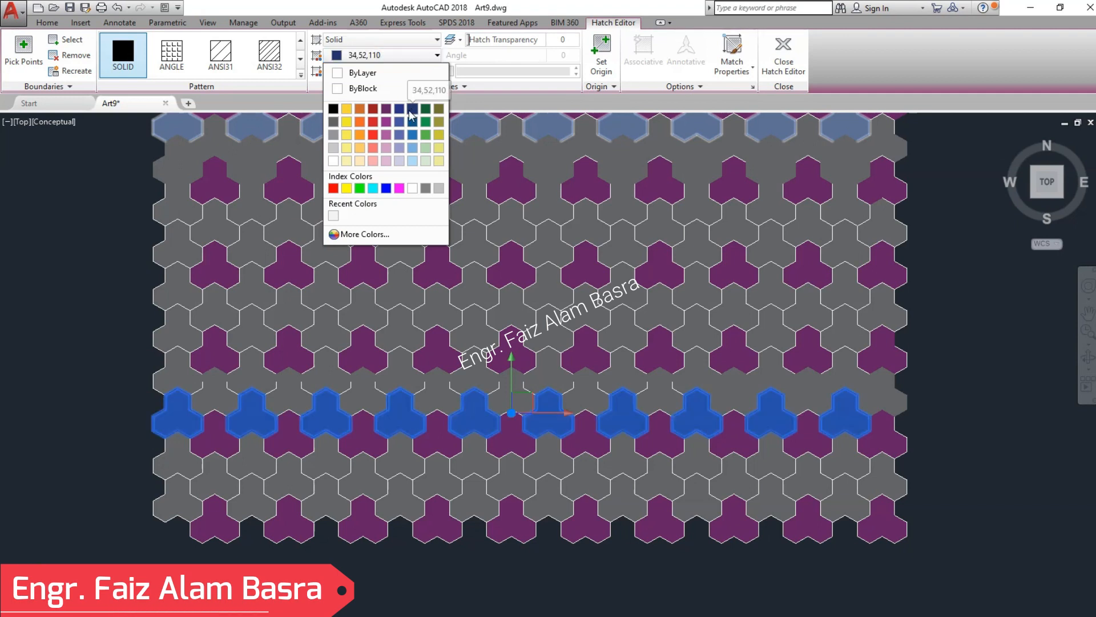
pyautogui.click(413, 111)
pyautogui.press('Escape')
# Match the dark blue row's properties to the corresponding grey rows above the lowest purple row and in the middle of the field.
pyautogui.scroll(-2, 426, 324)
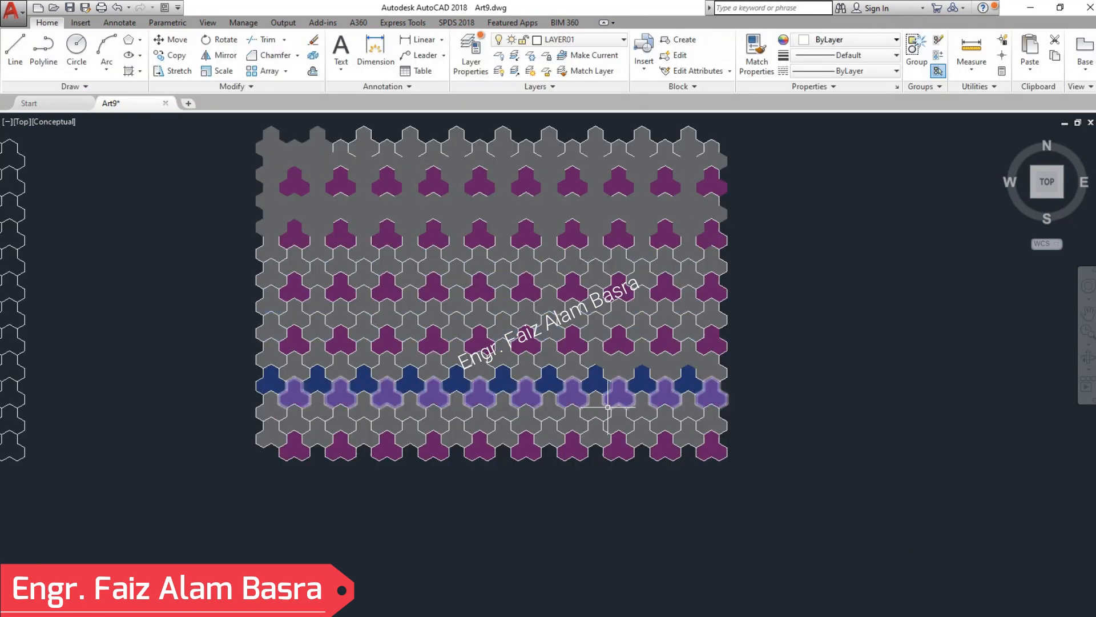
pyautogui.scroll(3, 642, 371)
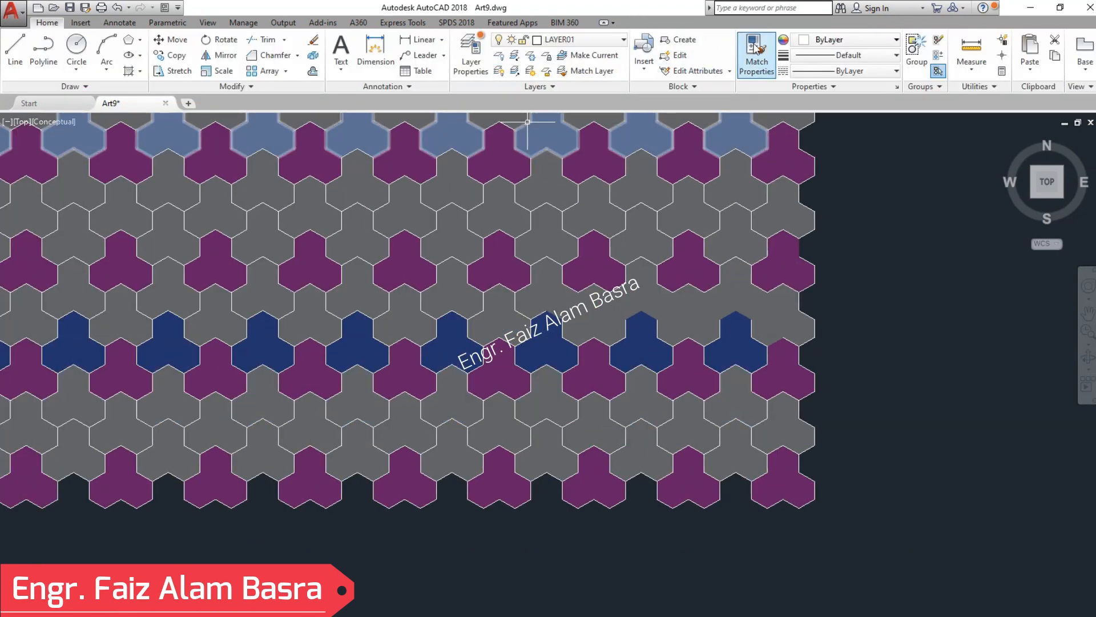
pyautogui.click(754, 47)
pyautogui.click(644, 338)
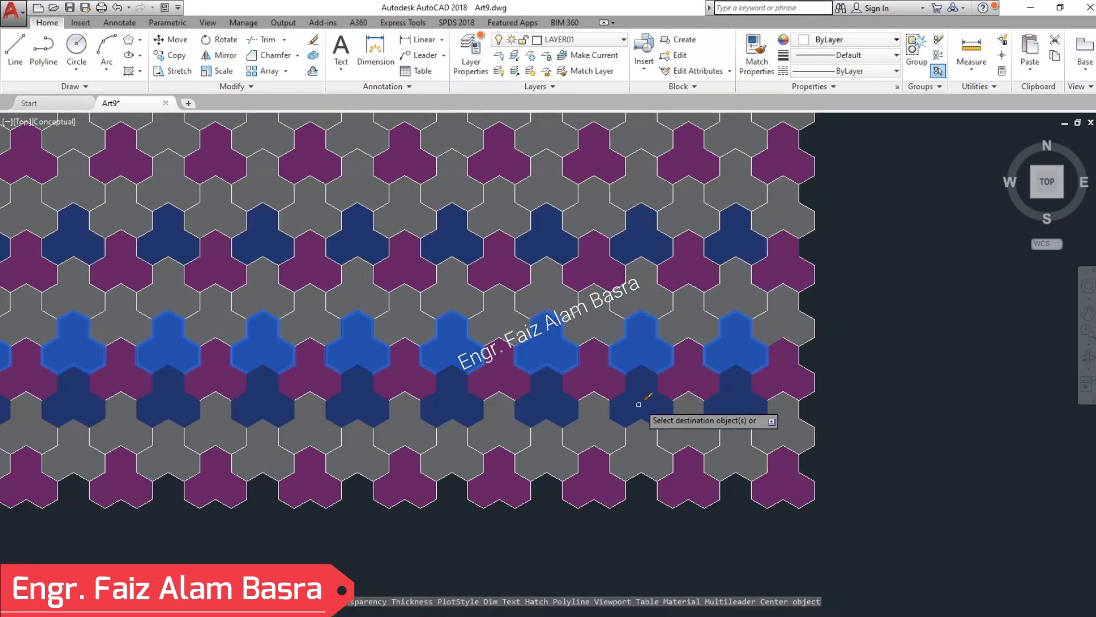
pyautogui.click(642, 449)
pyautogui.click(655, 152)
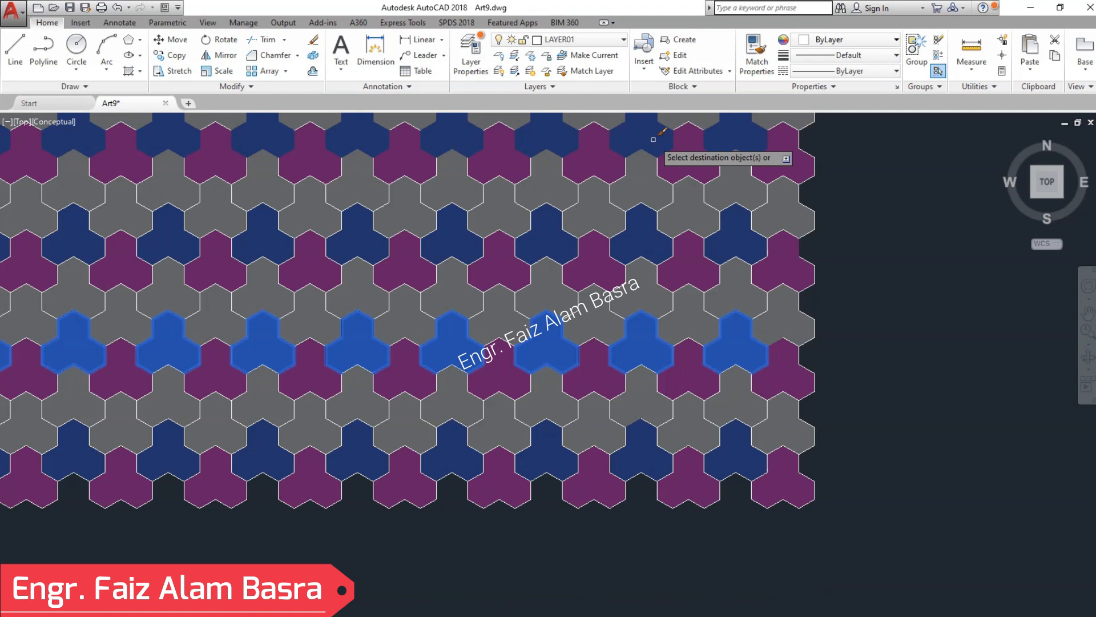
# Apply the matched dark blue to the grey rows just above the upper purple rows and finish the property matching.
pyautogui.scroll(-2, 631, 394)
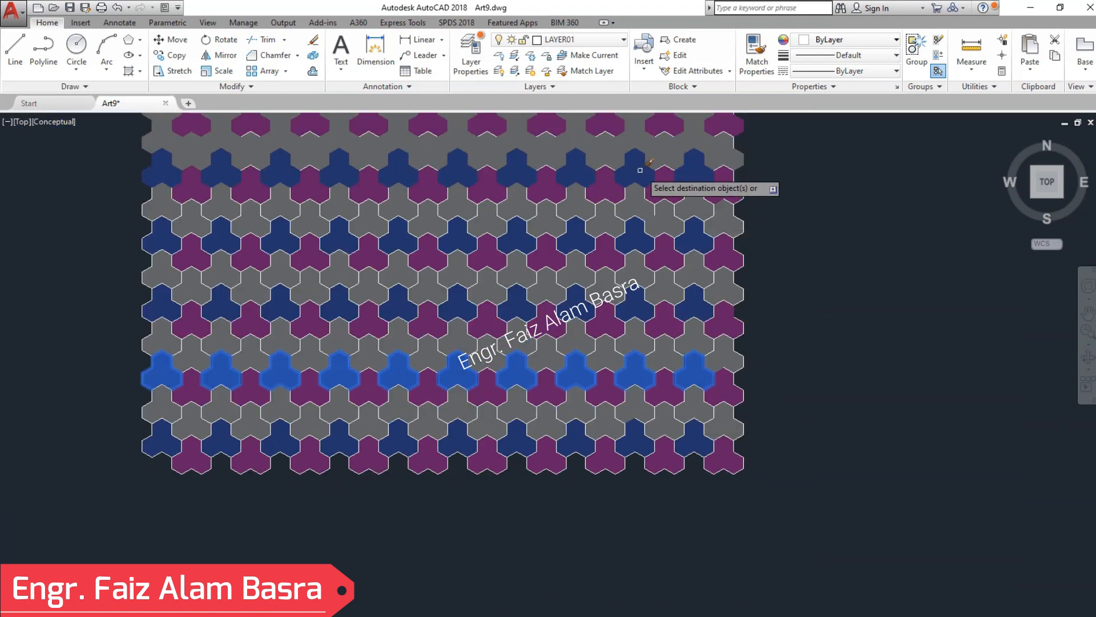
pyautogui.scroll(-4, 620, 258)
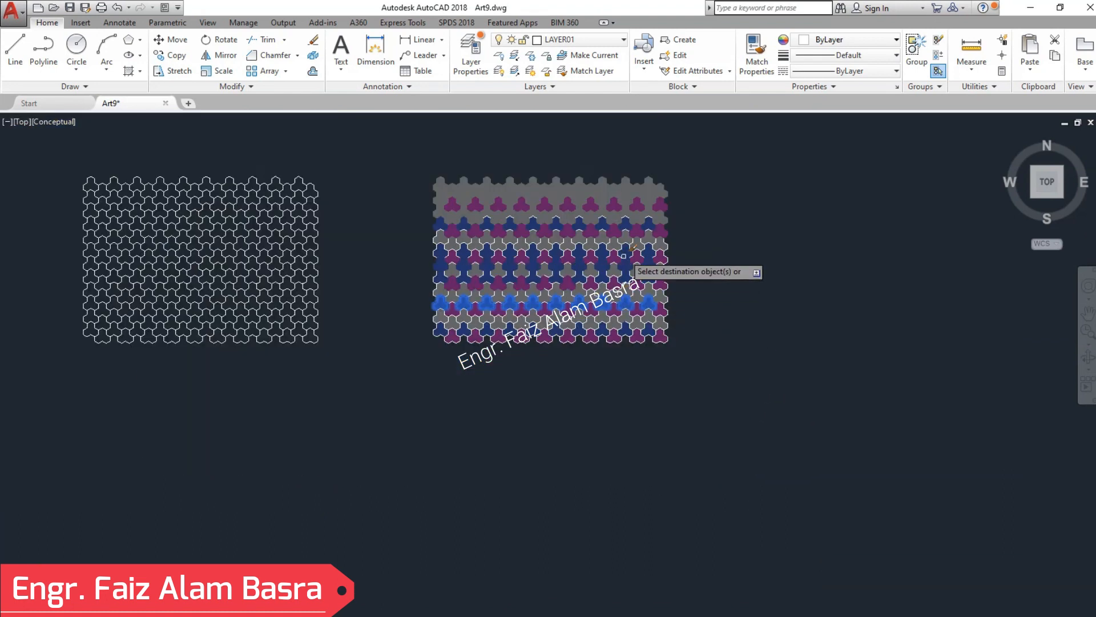
pyautogui.scroll(8, 624, 255)
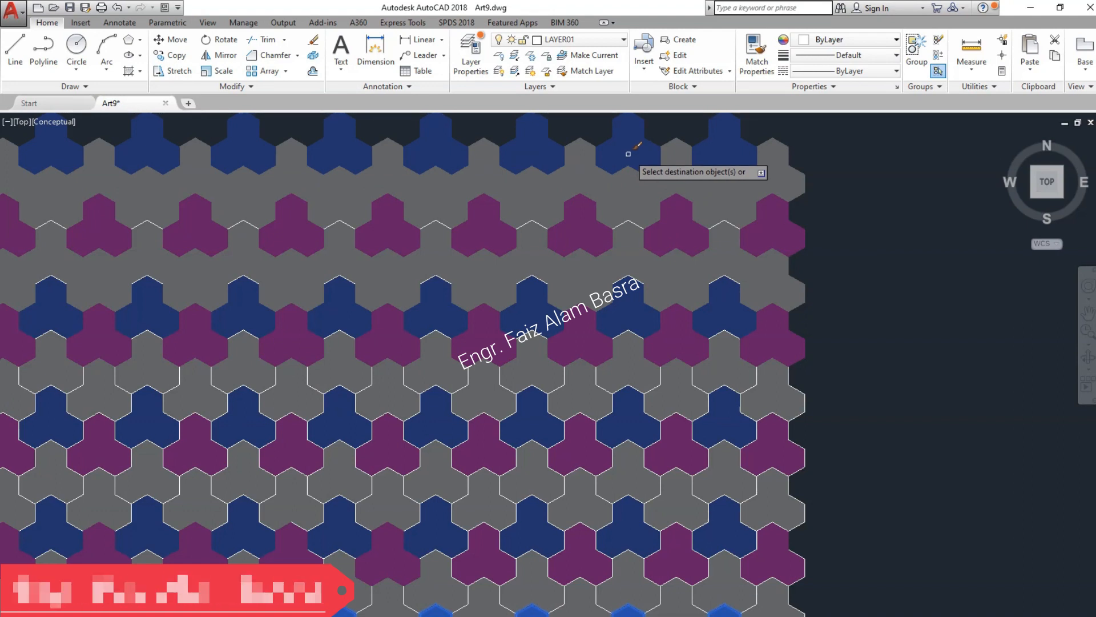
pyautogui.click(627, 190)
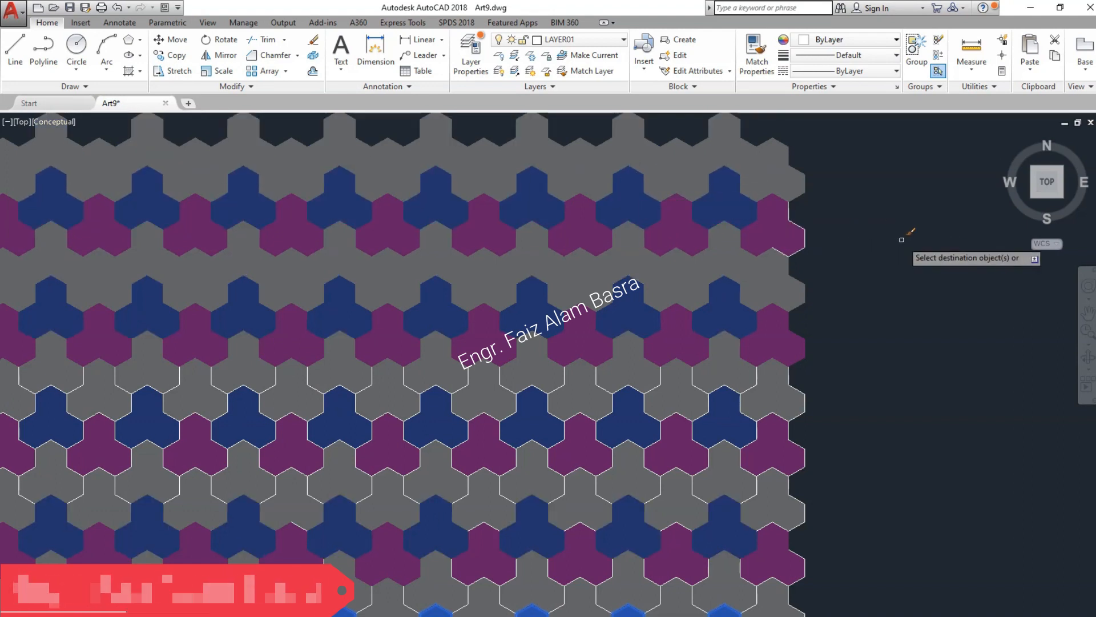
pyautogui.scroll(-9, 805, 239)
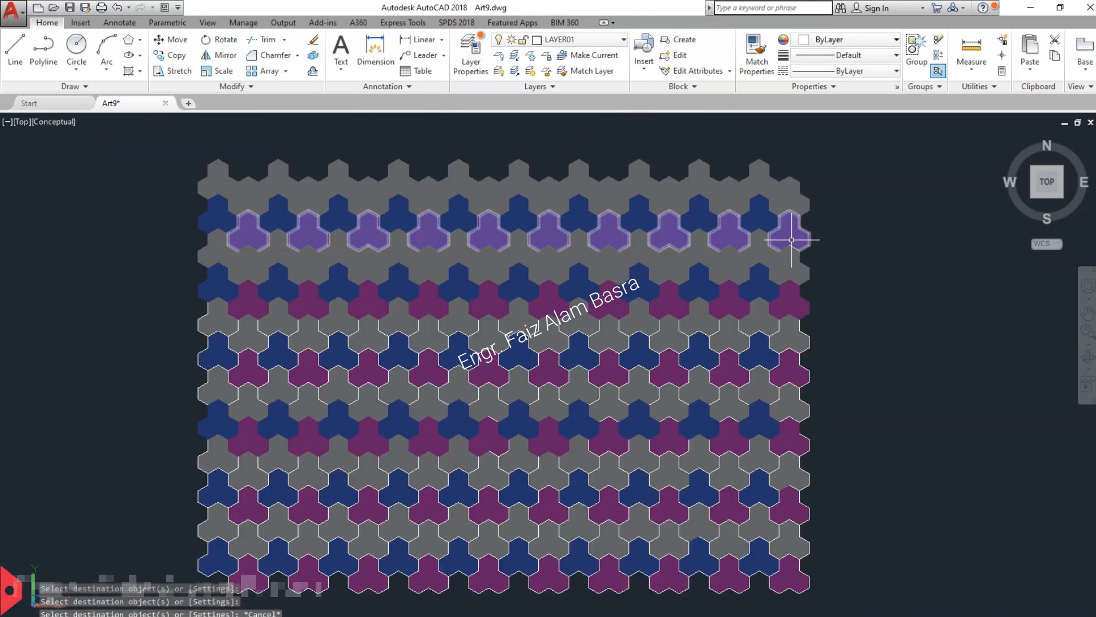
# Change the color of the grey hatch row between the second and third purple rows from the top to cyan.
pyautogui.scroll(3, 835, 259)
pyautogui.scroll(2, 843, 263)
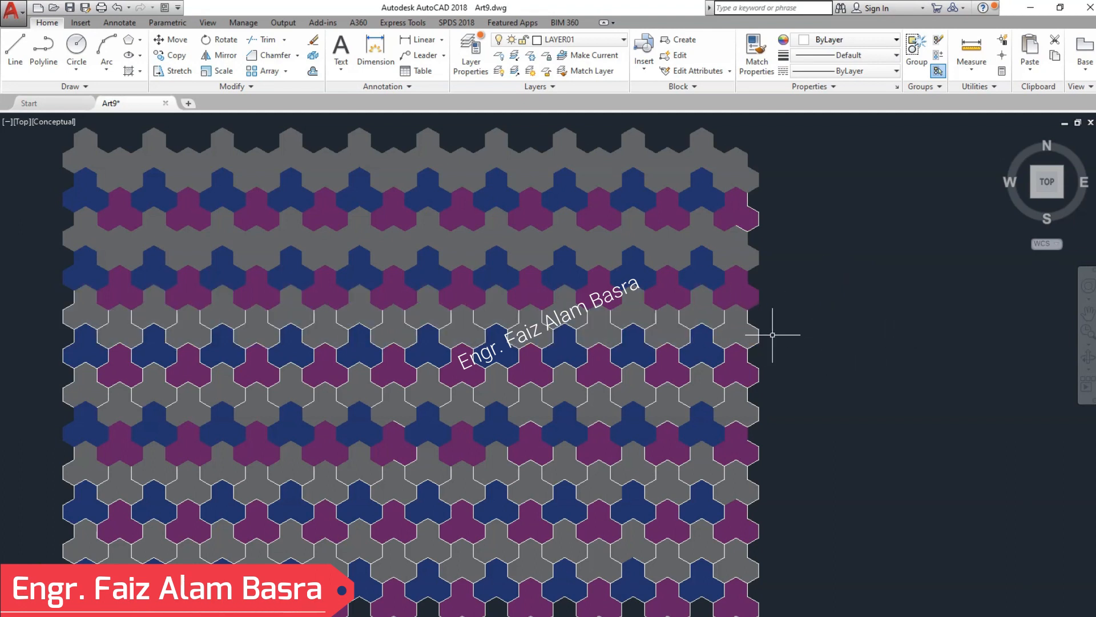
pyautogui.click(723, 335)
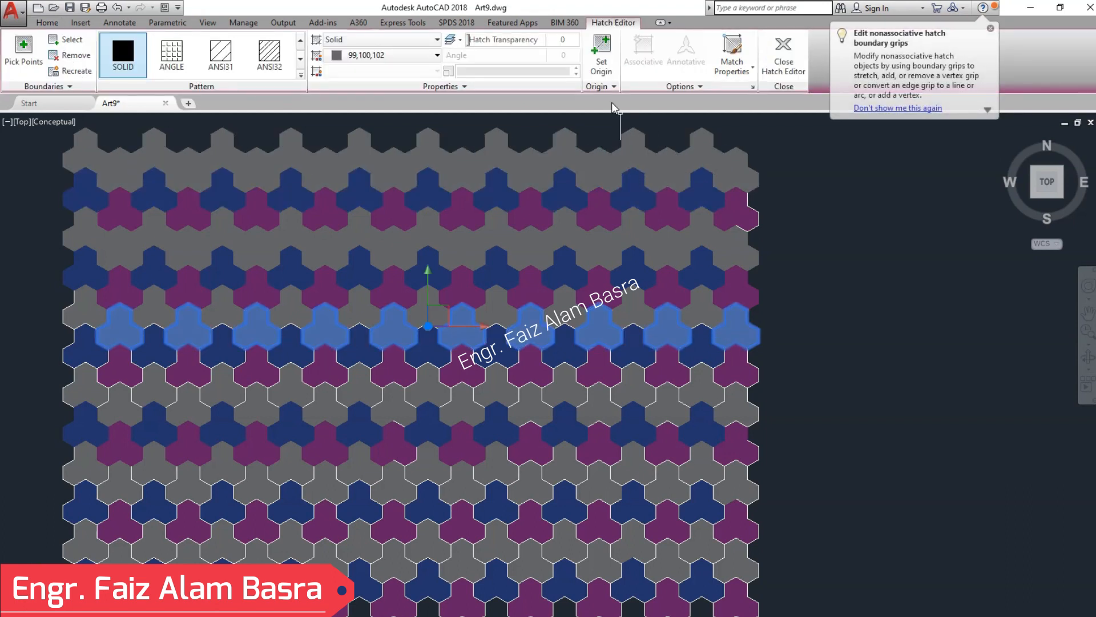
pyautogui.click(437, 56)
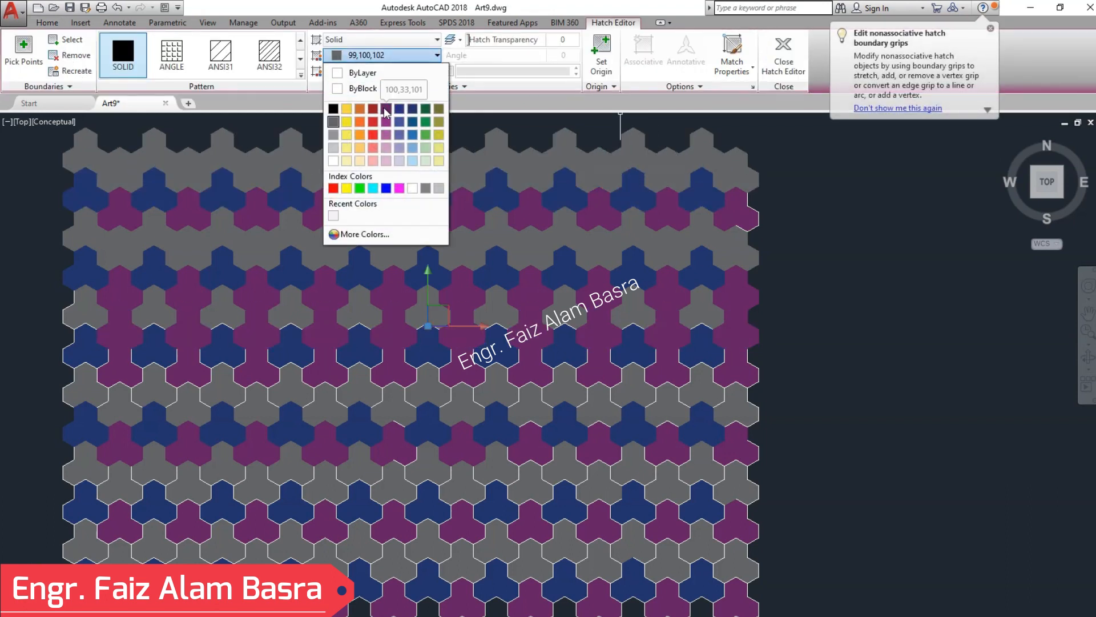
pyautogui.click(372, 188)
pyautogui.press('Escape')
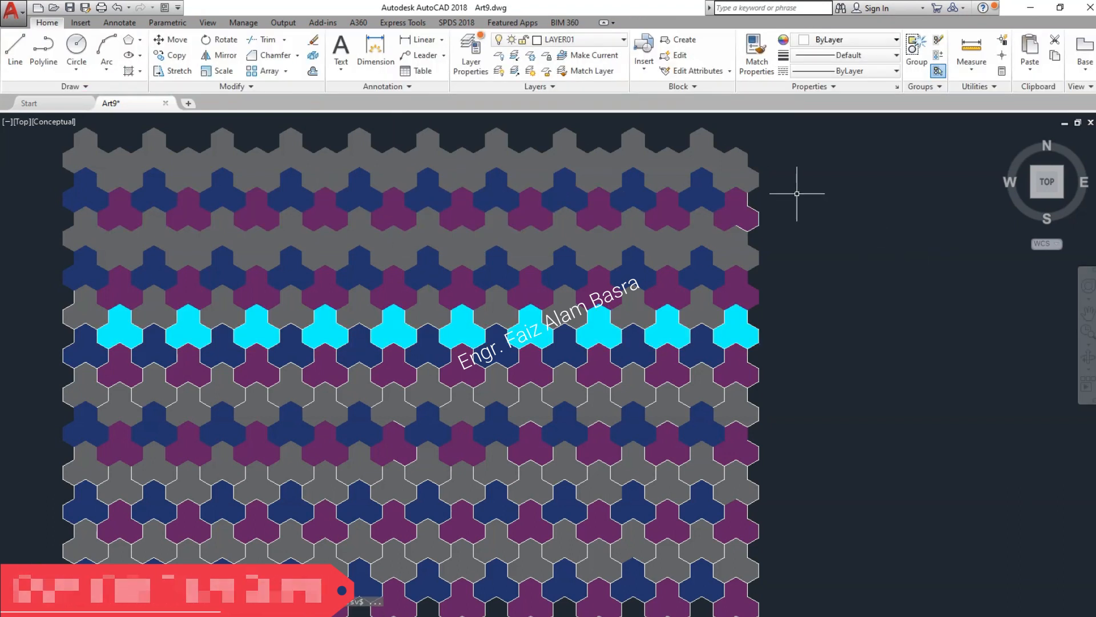
# Match the cyan hatch row's properties to the corresponding grey rows below it, down to the lowest one.
pyautogui.scroll(-3, 790, 185)
pyautogui.scroll(3, 800, 228)
pyautogui.click(691, 134)
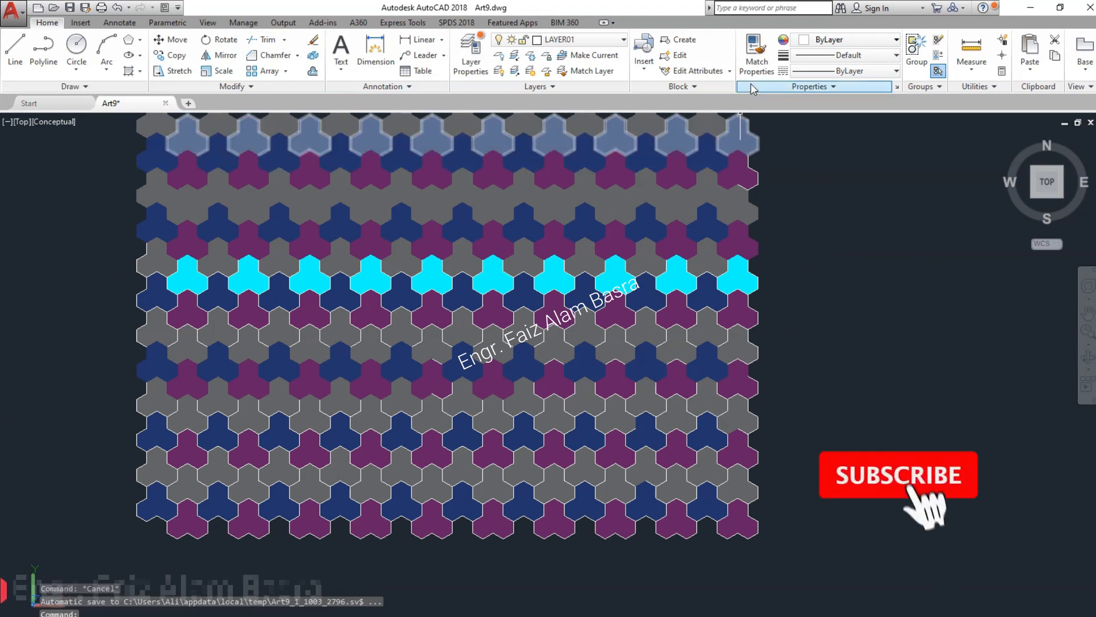
pyautogui.click(754, 63)
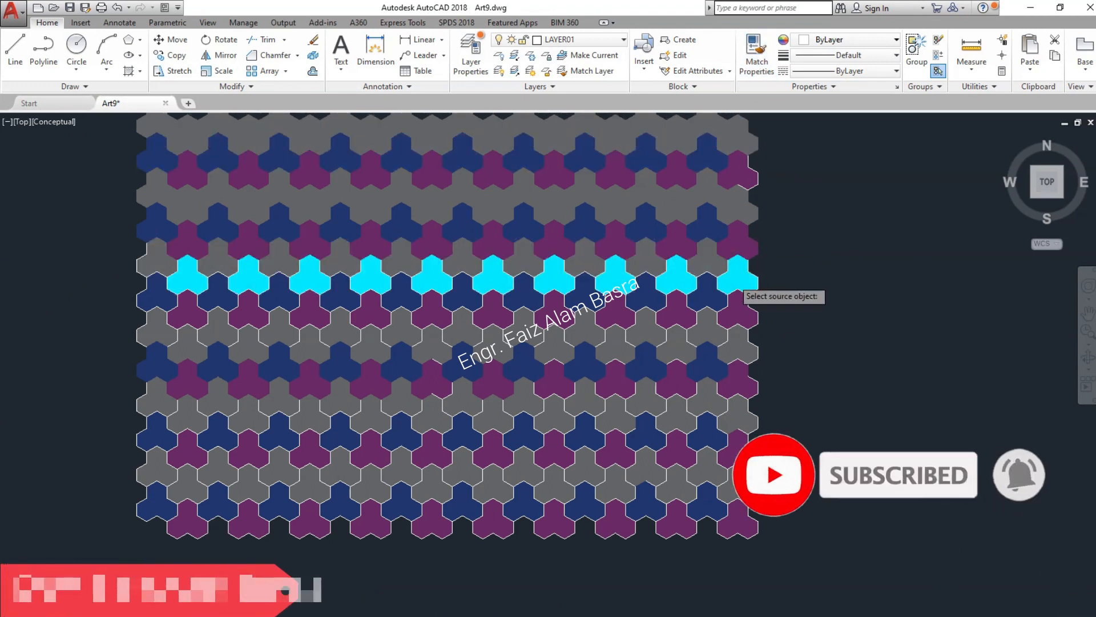
pyautogui.click(728, 285)
pyautogui.click(727, 364)
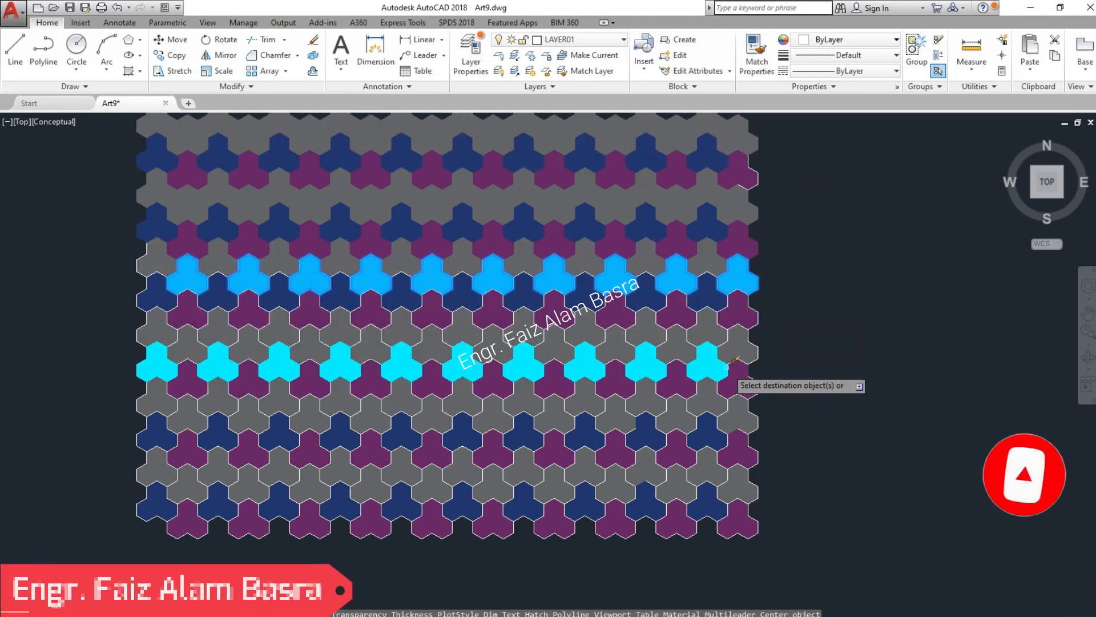
pyautogui.click(742, 342)
pyautogui.click(743, 414)
pyautogui.click(736, 482)
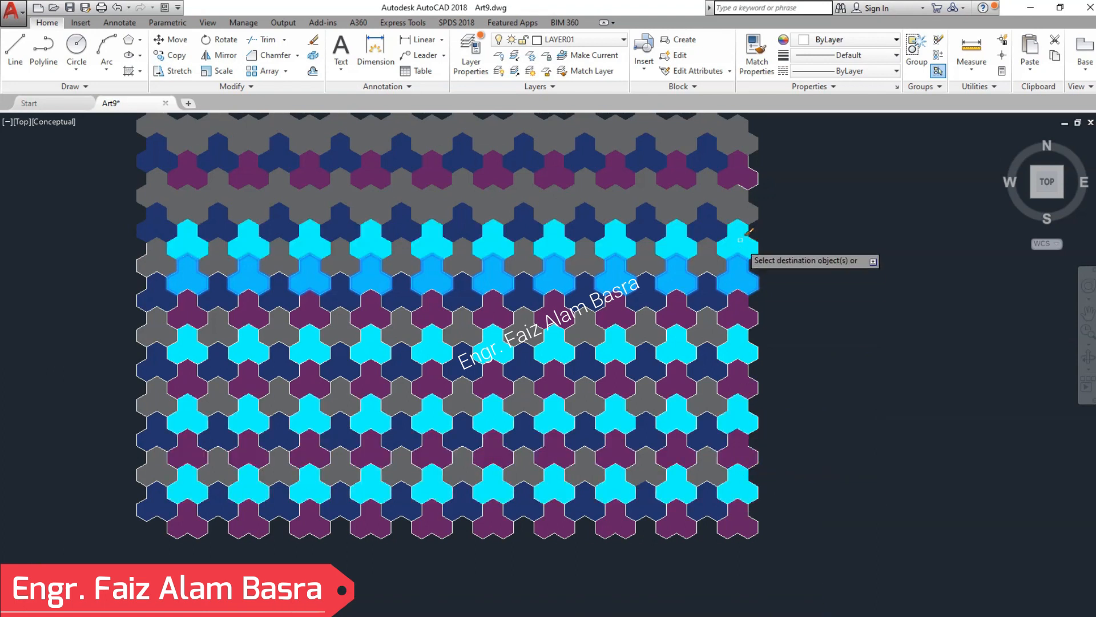
# Apply the matched cyan to the corresponding grey rows in the upper part of the field and finish the property matching.
pyautogui.click(738, 211)
pyautogui.click(736, 141)
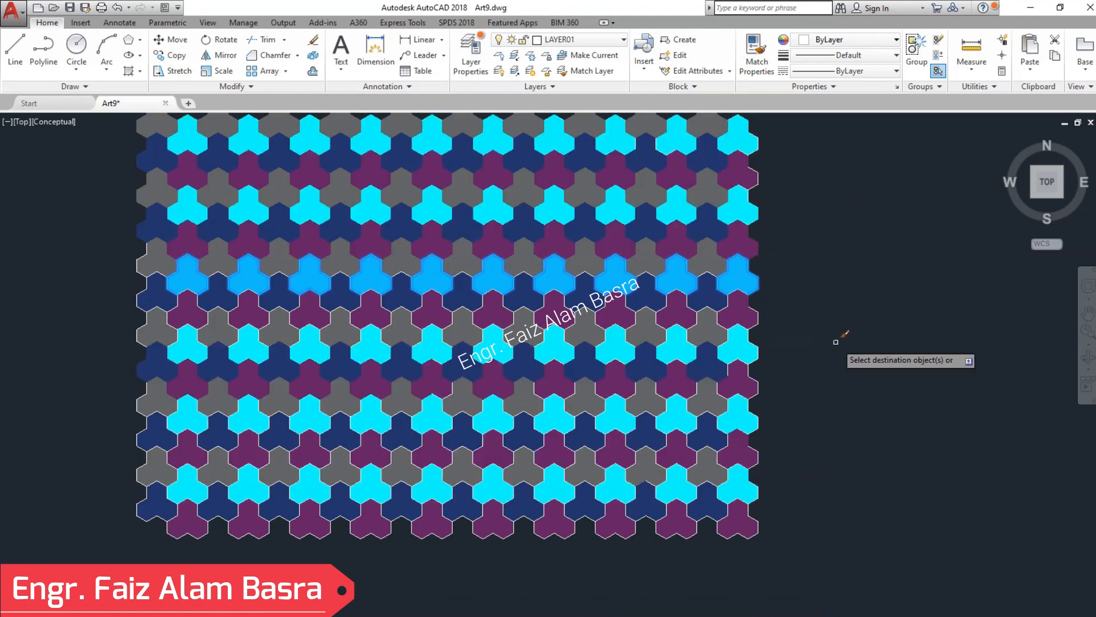
pyautogui.press('Return')
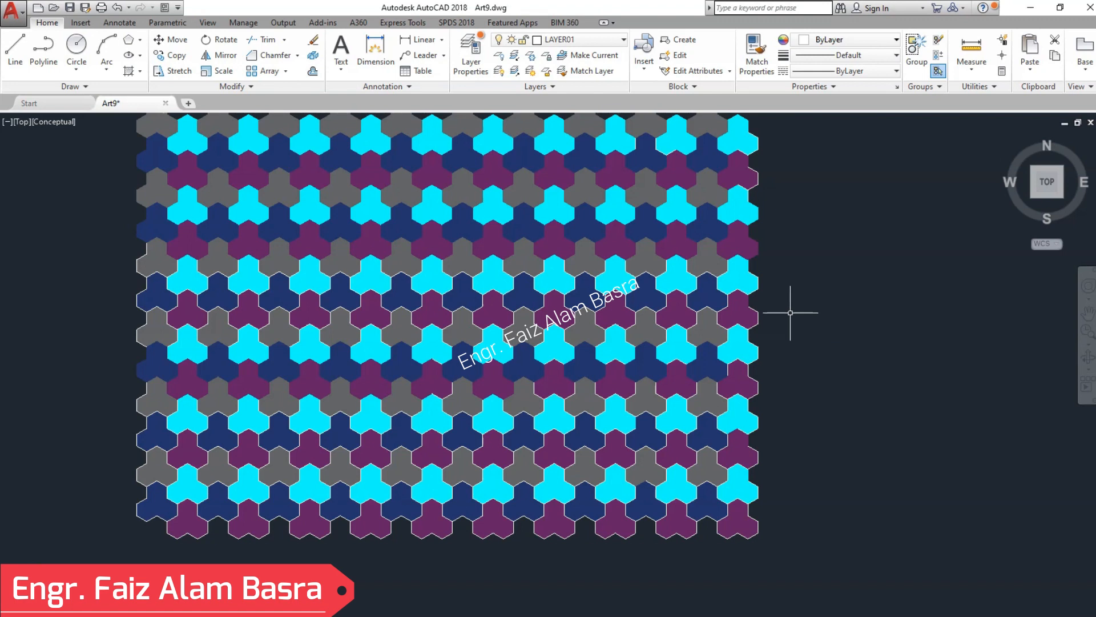
# Change the color of the grey hatch row just above the middle cyan row to orange.
pyautogui.click(706, 253)
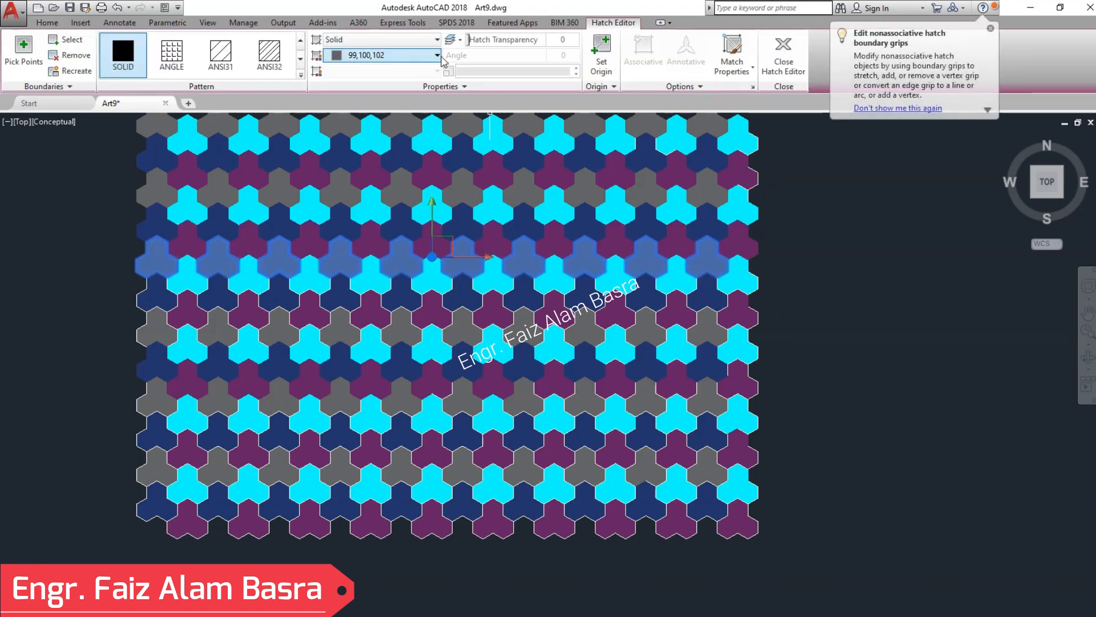
pyautogui.click(437, 56)
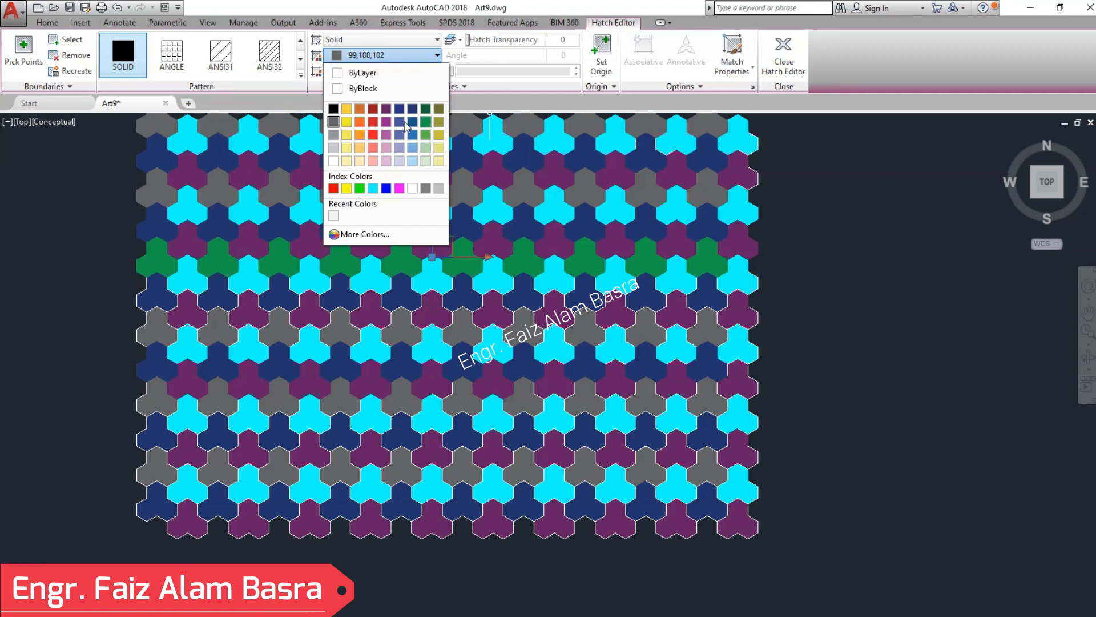
pyautogui.click(361, 140)
pyautogui.press('Return')
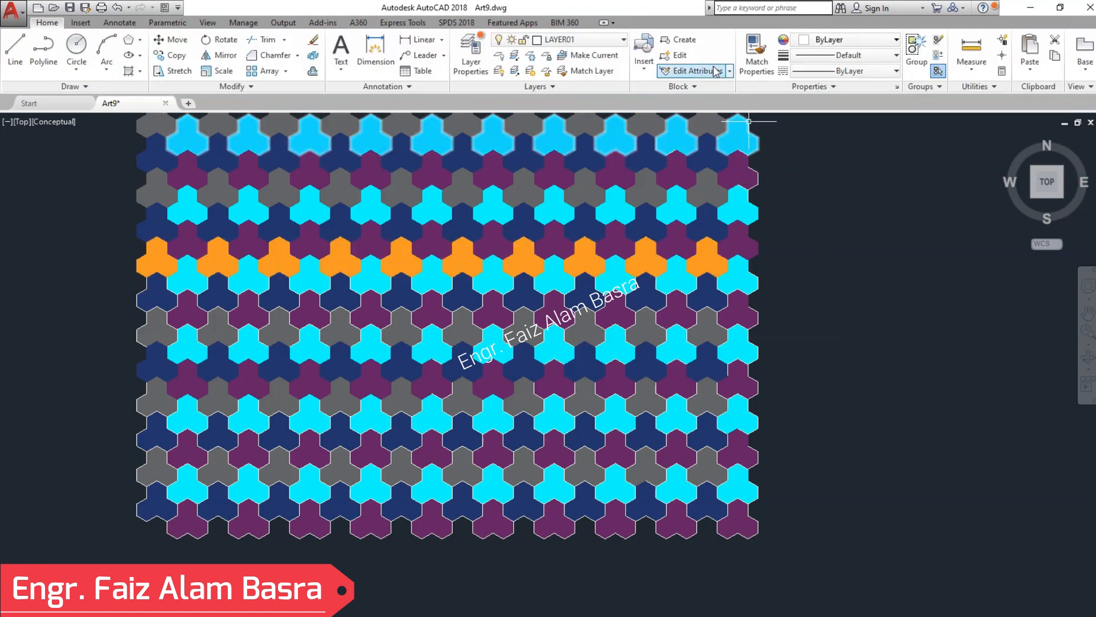
# Match the orange row's properties to the remaining grey rows in the lower half of the field.
pyautogui.click(757, 48)
pyautogui.click(705, 266)
pyautogui.click(711, 329)
pyautogui.click(723, 386)
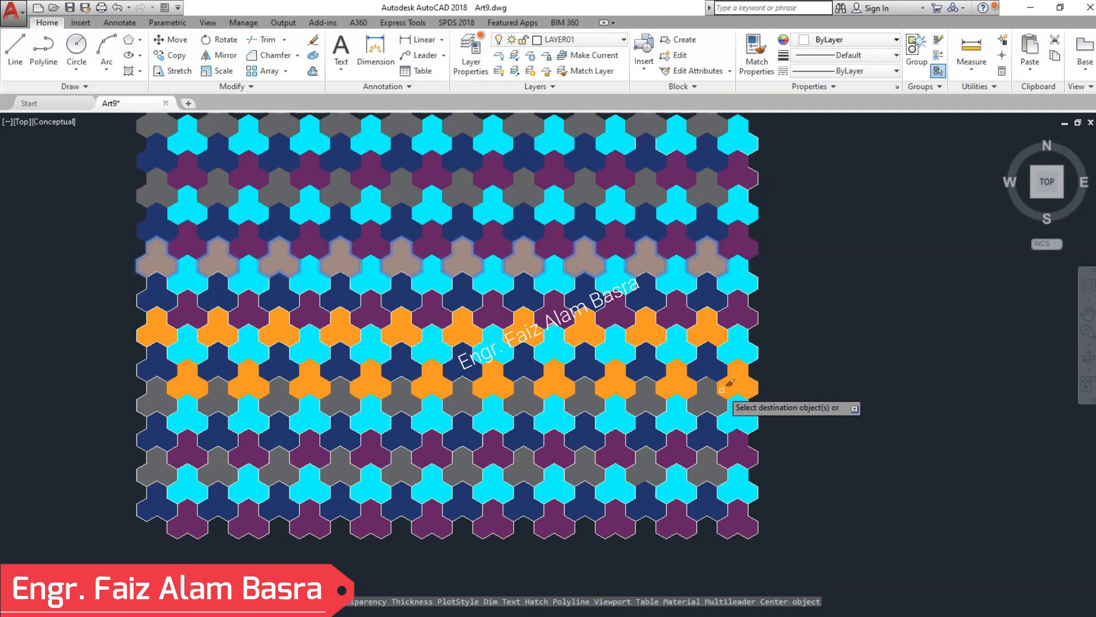
pyautogui.click(708, 400)
pyautogui.click(708, 459)
# Apply the matched orange to the two remaining grey rows near the field's upper edge and finish the property matching.
pyautogui.click(707, 180)
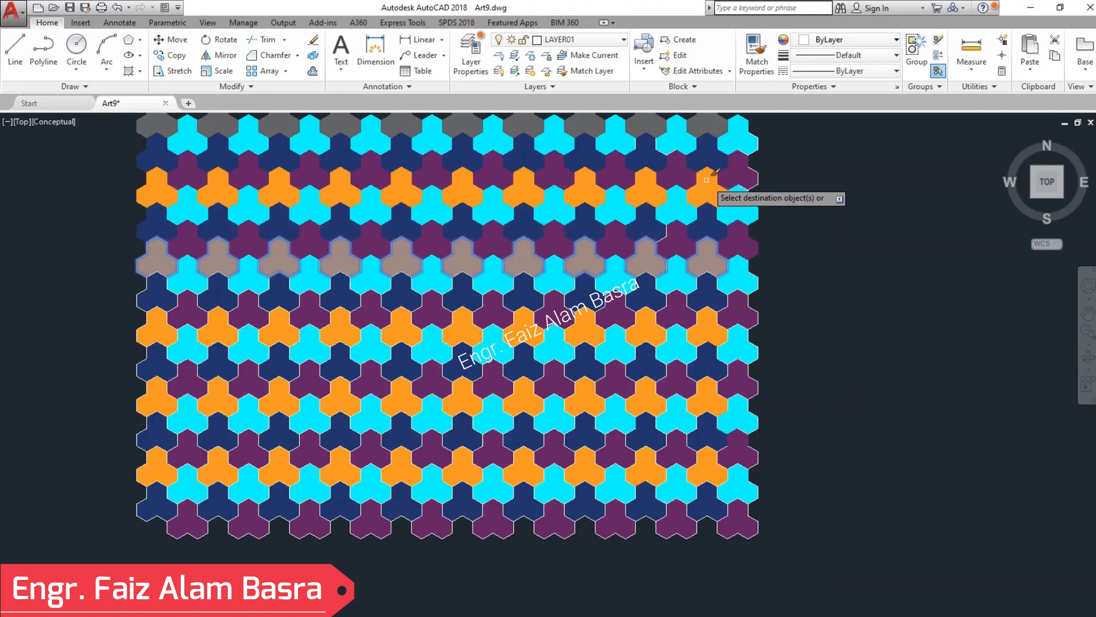
pyautogui.click(714, 122)
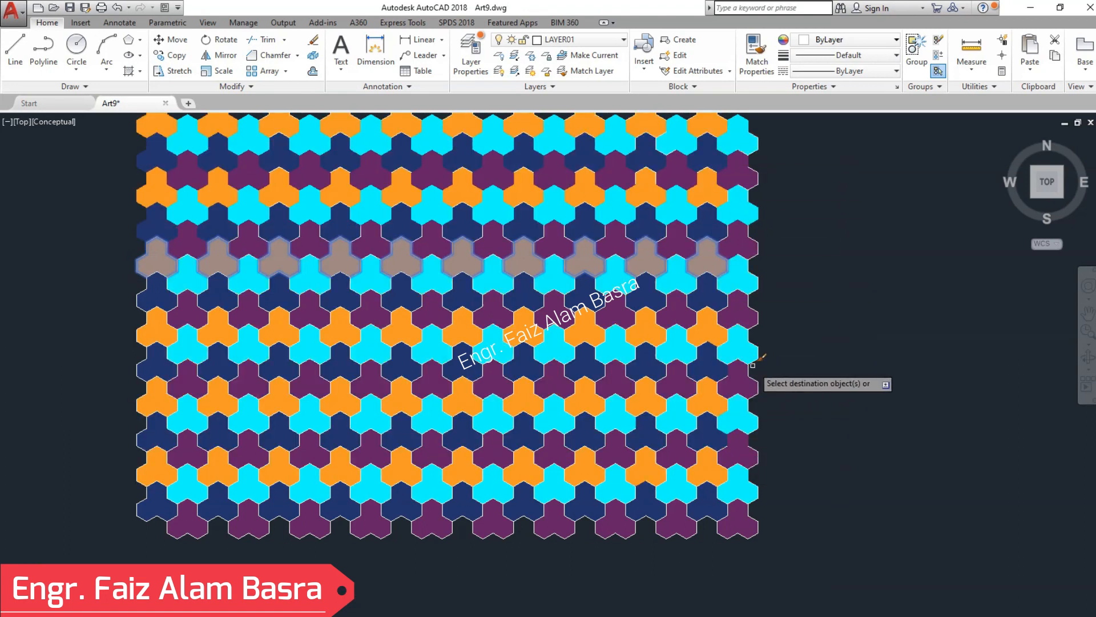
pyautogui.rightClick(826, 345)
pyautogui.click(835, 353)
# Inspect the four-color tile pattern up close and across the whole field for consistent row coloring.
pyautogui.scroll(3, 588, 251)
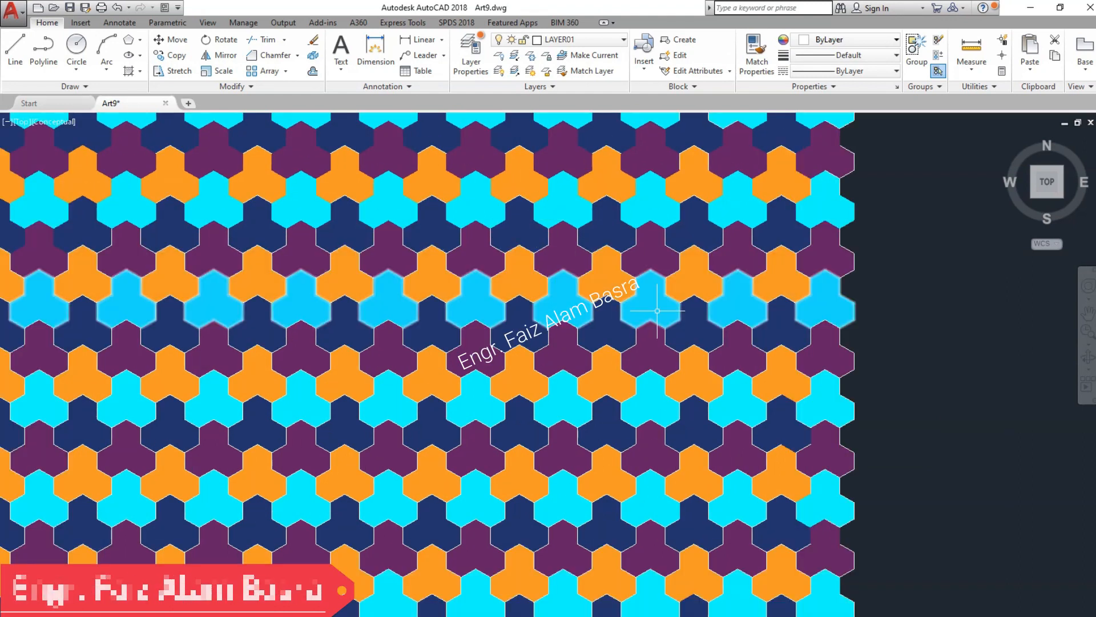
pyautogui.scroll(-4, 814, 327)
pyautogui.scroll(2, 531, 256)
pyautogui.scroll(2, 799, 229)
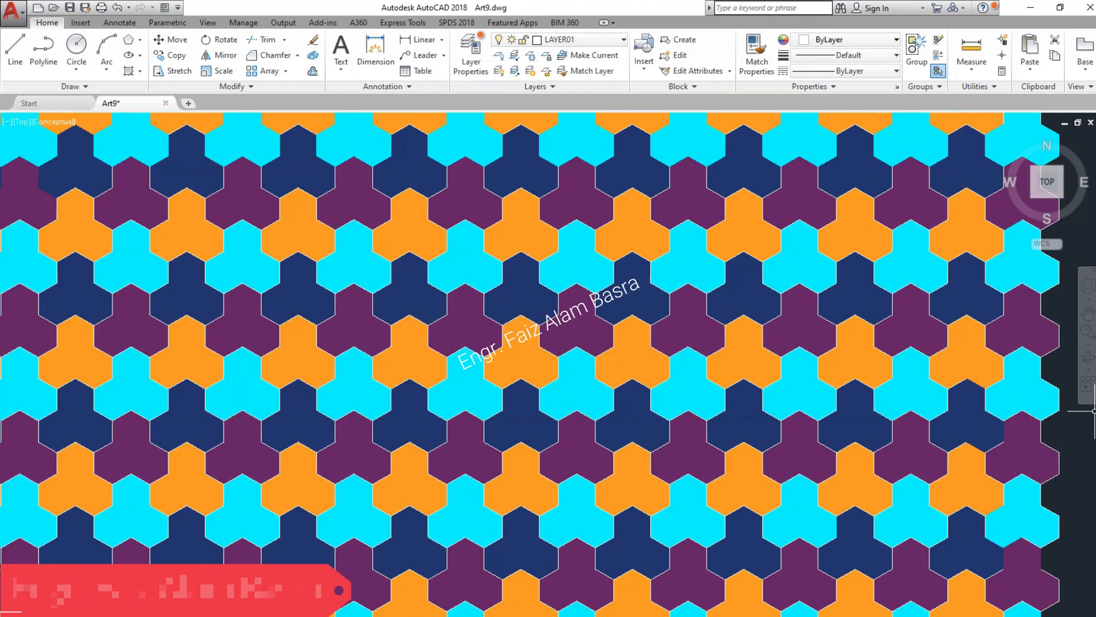
pyautogui.click(1086, 316)
pyautogui.moveTo(979, 362)
pyautogui.mouseDown()
pyautogui.moveTo(1013, 365)
pyautogui.moveTo(972, 358)
pyautogui.moveTo(970, 346)
pyautogui.mouseUp()
pyautogui.moveTo(947, 415); pyautogui.dragTo(955, 403)
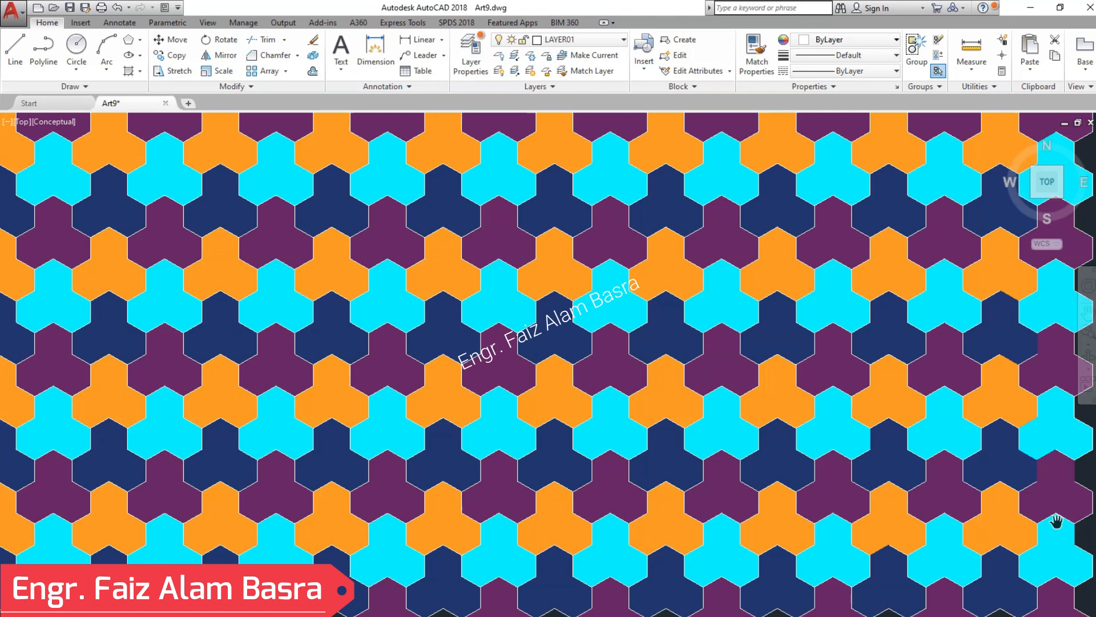
pyautogui.moveTo(1057, 521); pyautogui.dragTo(1027, 510)
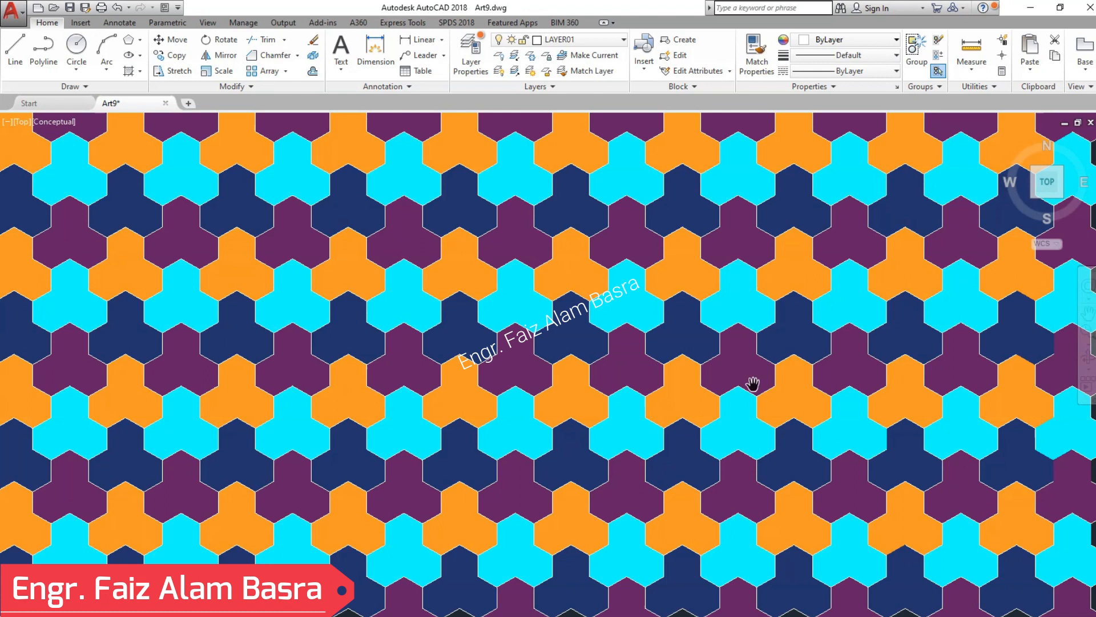
pyautogui.moveTo(753, 383); pyautogui.dragTo(696, 413)
pyautogui.scroll(-1, 720, 415)
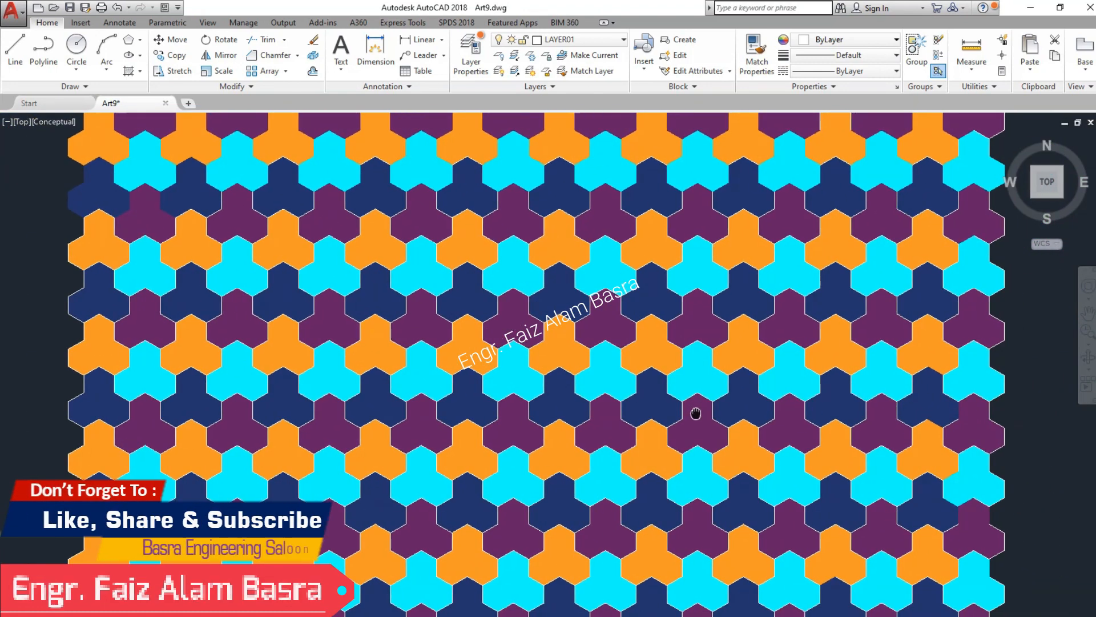
pyautogui.scroll(-1, 696, 411)
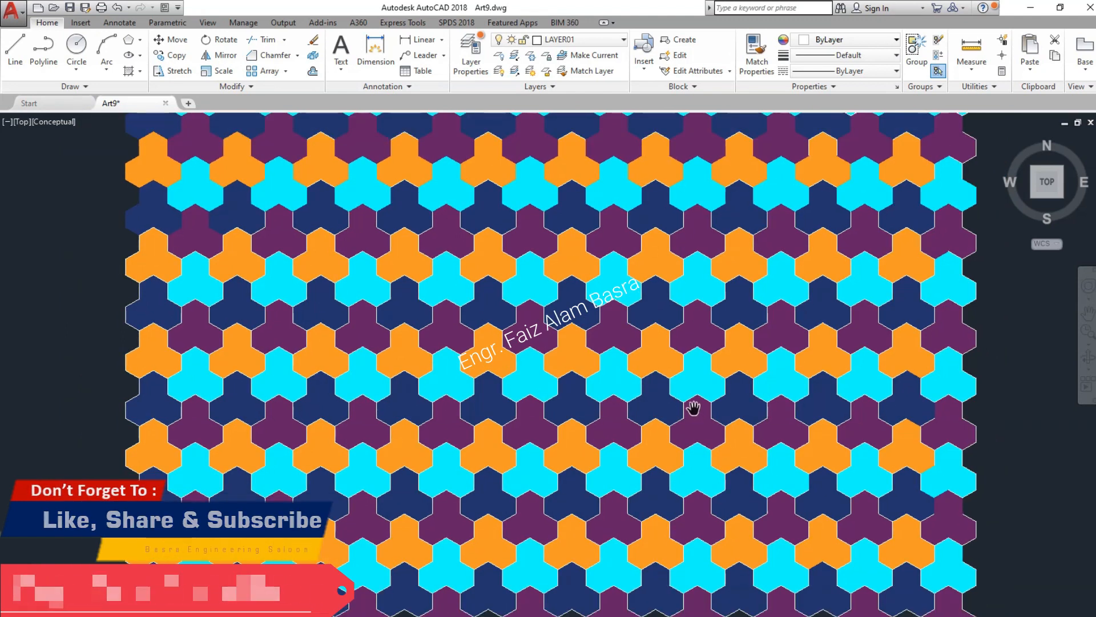
pyautogui.scroll(-1, 696, 409)
pyautogui.moveTo(697, 409); pyautogui.dragTo(671, 421)
pyautogui.scroll(1, 674, 398)
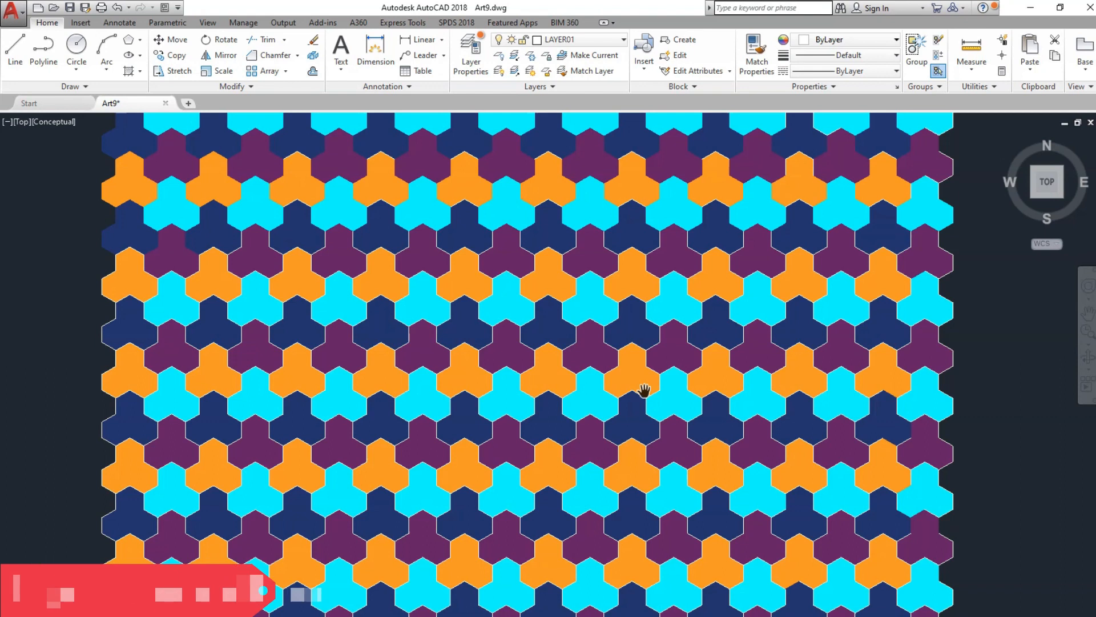
pyautogui.moveTo(742, 394); pyautogui.dragTo(749, 462)
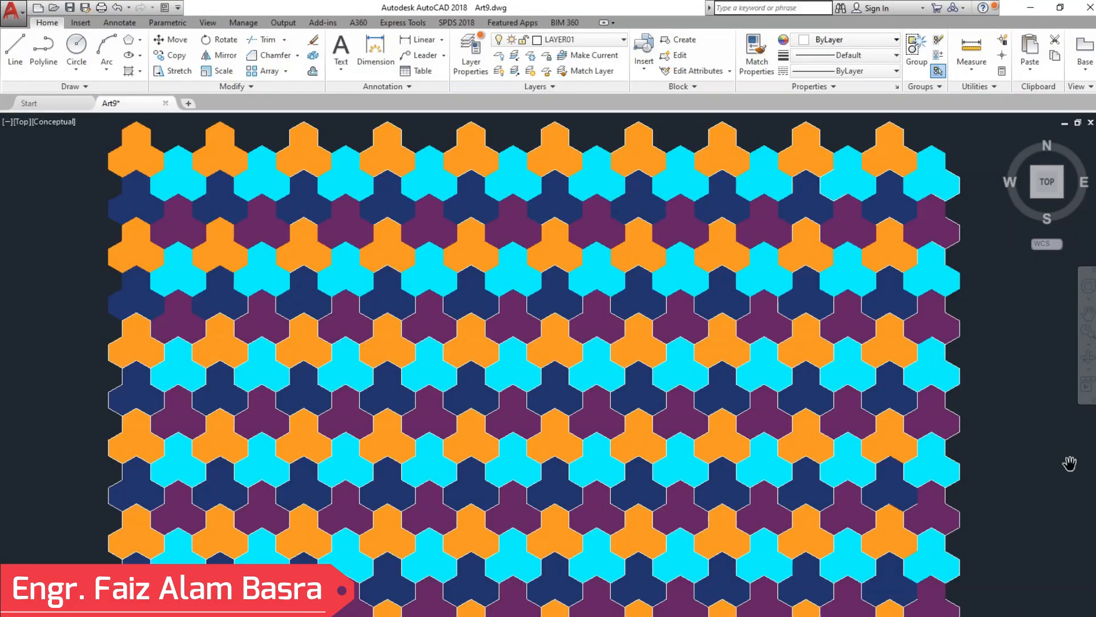
pyautogui.moveTo(843, 497); pyautogui.dragTo(851, 441)
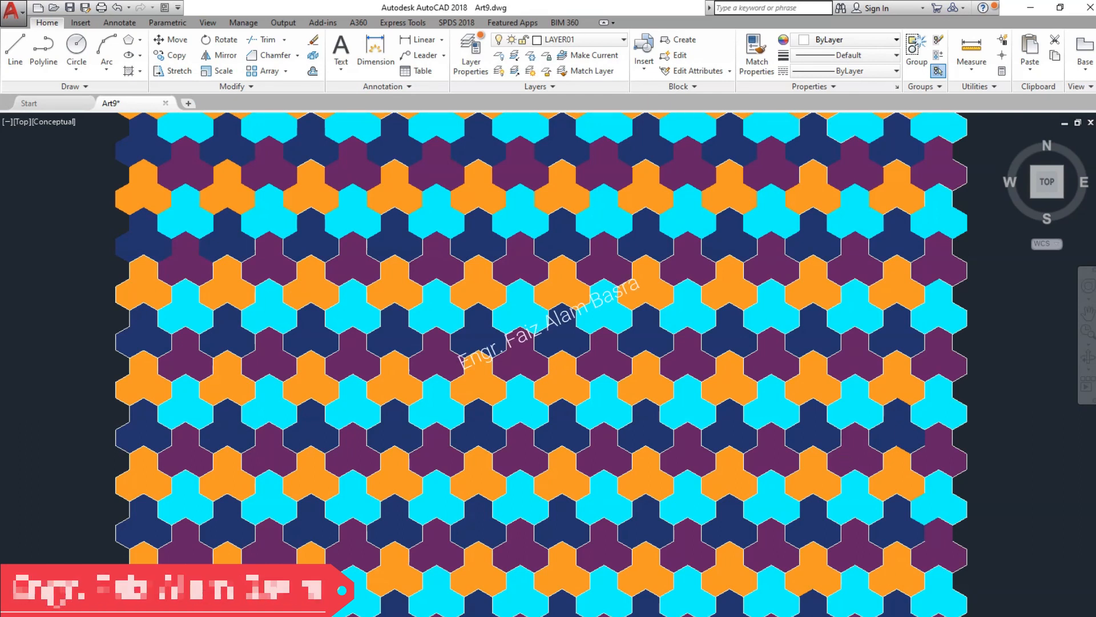
# Set the hatch transparency of the cyan row in the middle of the field to 74.
pyautogui.rightClick(502, 333)
pyautogui.click(519, 314)
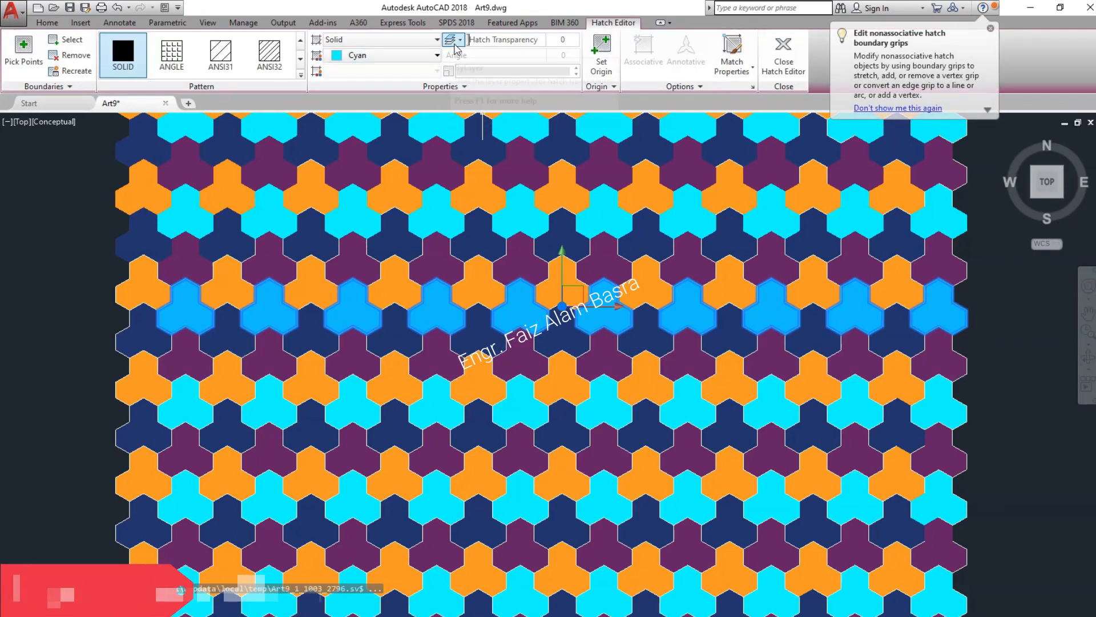
pyautogui.moveTo(486, 39); pyautogui.dragTo(549, 39)
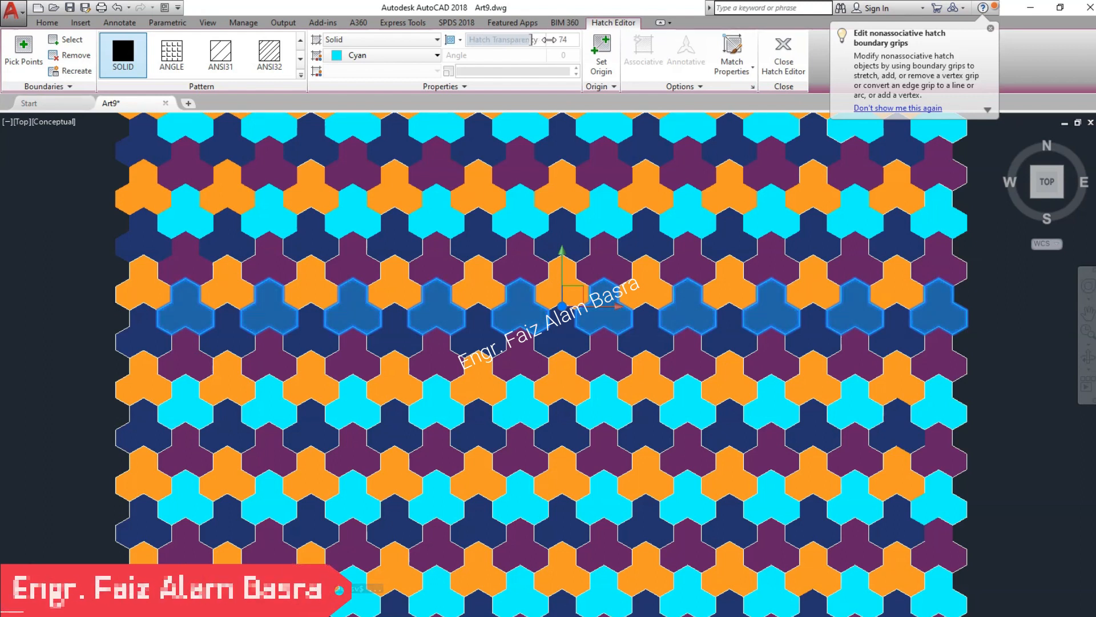
pyautogui.press('Escape')
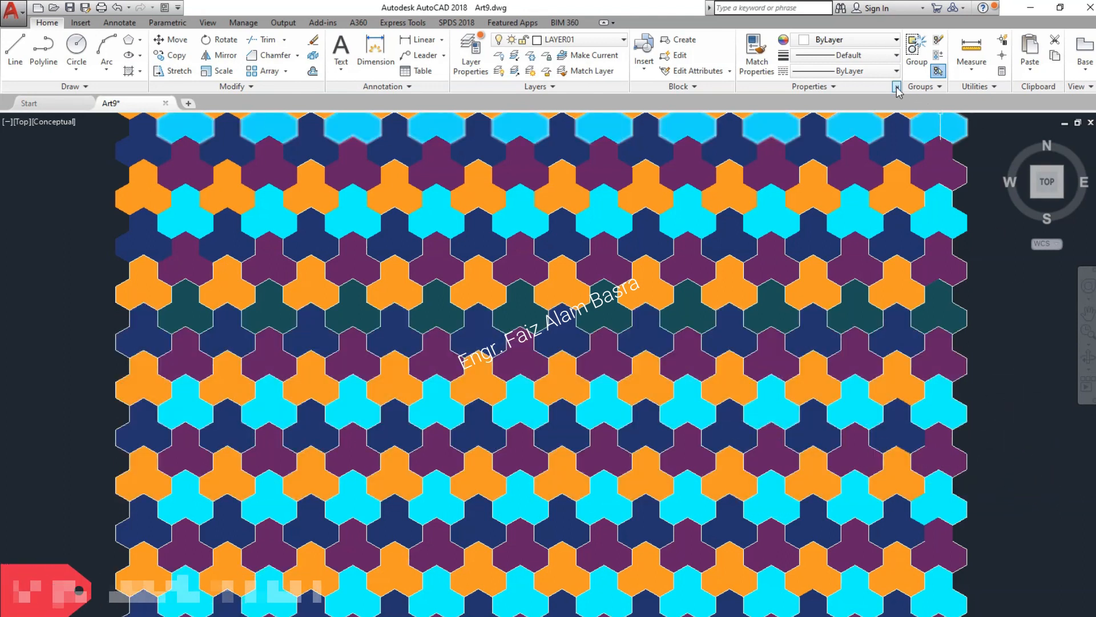
# Match the semi-transparent cyan row's properties to the bright cyan rows below it.
pyautogui.click(757, 57)
pyautogui.click(864, 282)
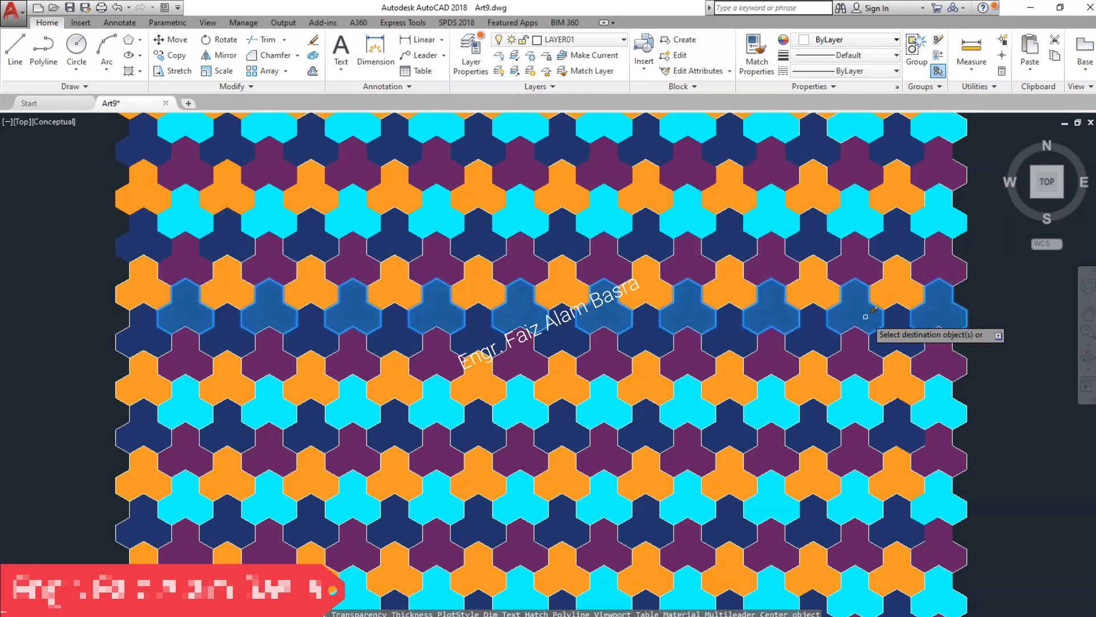
pyautogui.click(857, 498)
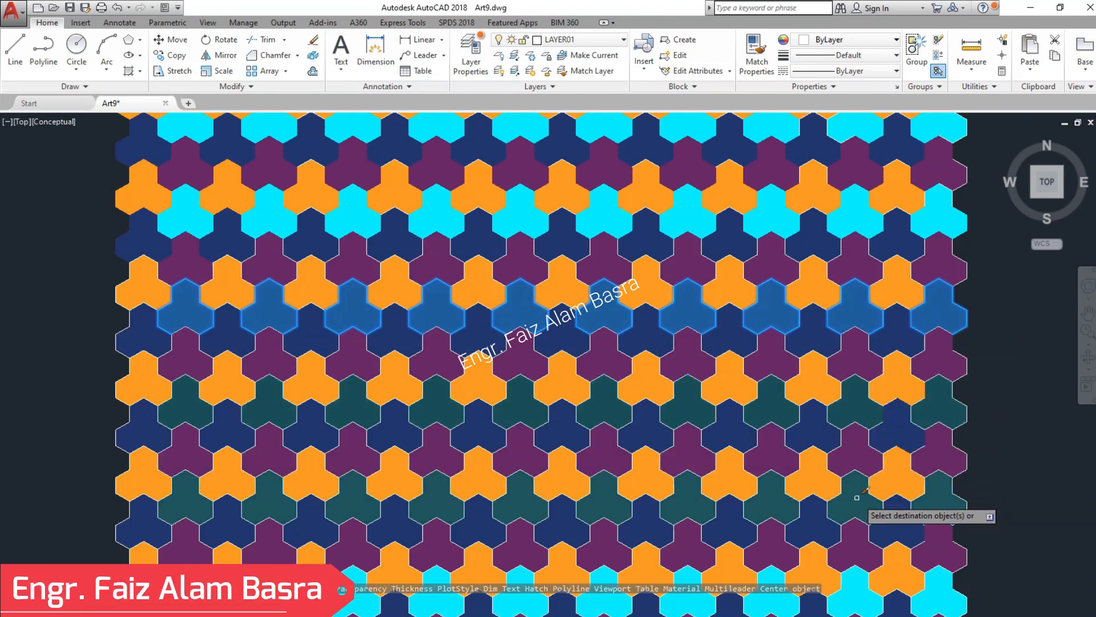
pyautogui.click(940, 567)
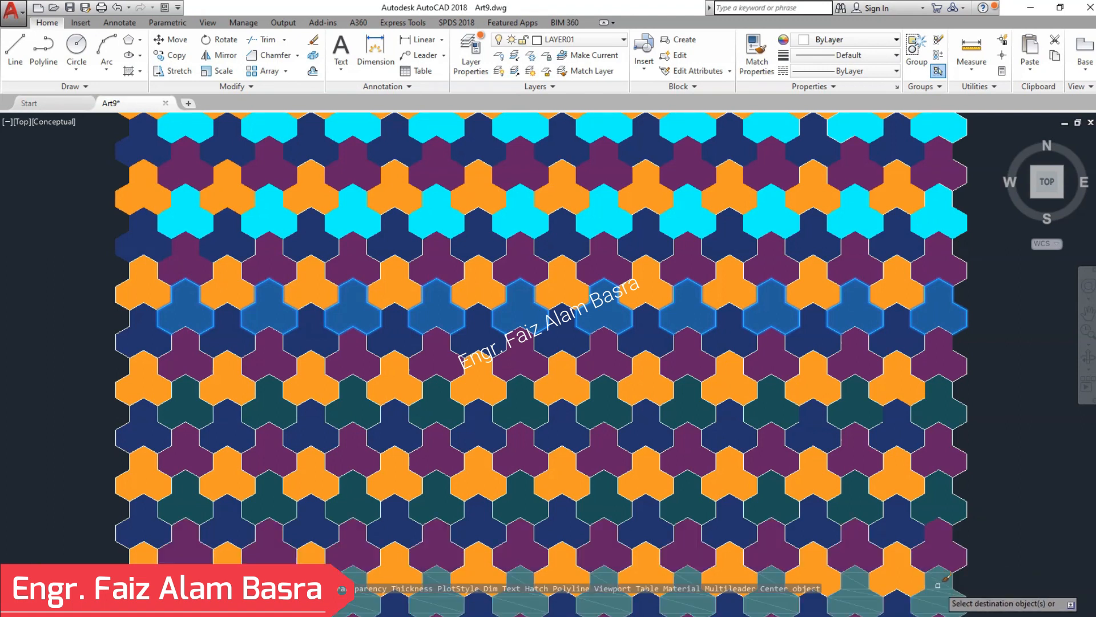
pyautogui.click(942, 578)
# Apply the matched cyan transparency to the two bright cyan rows above the source row and finish the property matching.
pyautogui.click(942, 202)
pyautogui.click(944, 128)
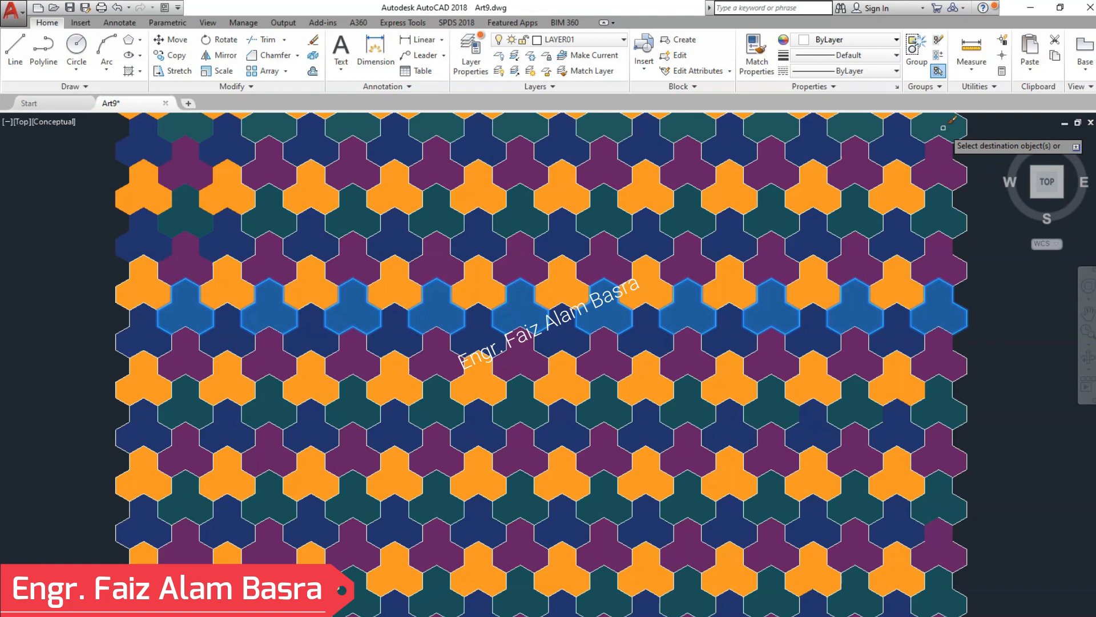
pyautogui.rightClick(1008, 341)
pyautogui.click(1021, 350)
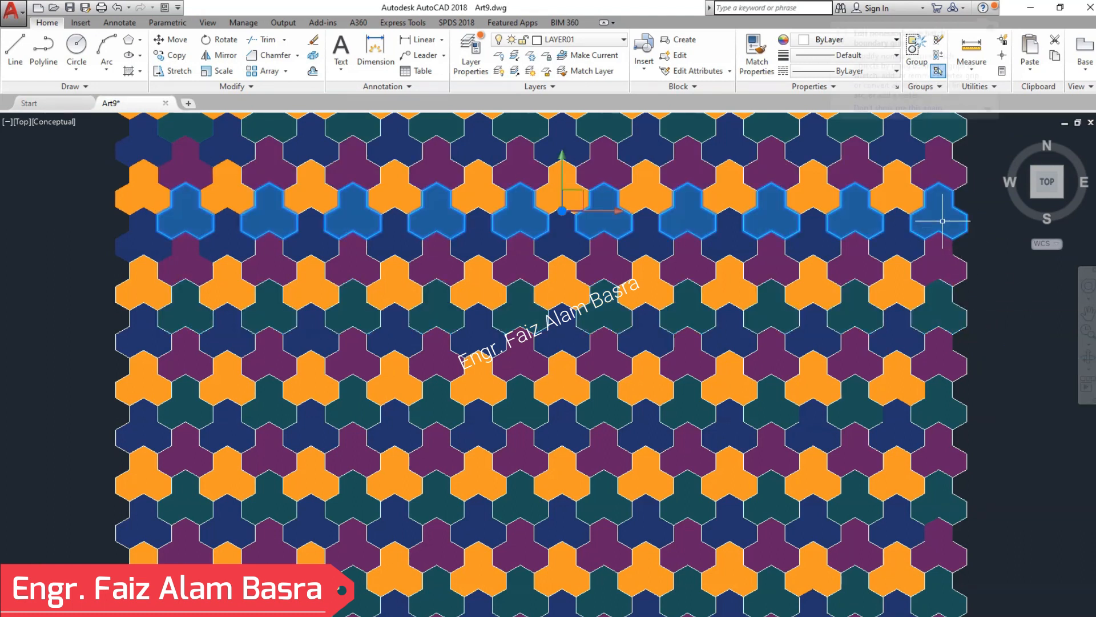
pyautogui.click(942, 221)
pyautogui.press('Escape')
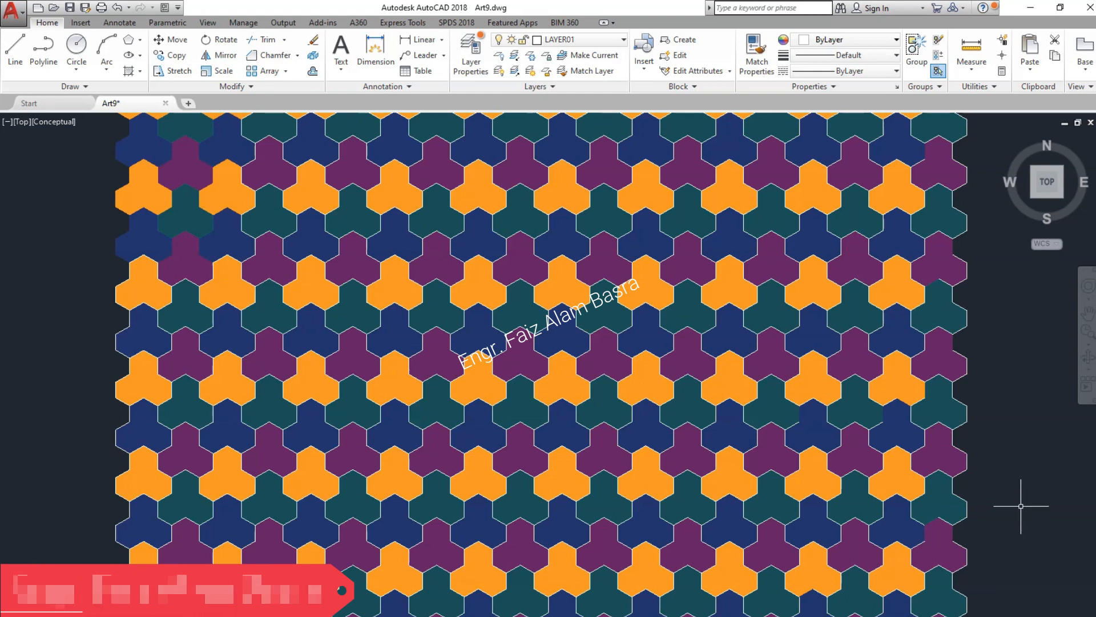
# Set the hatch transparency of the purple row in the middle of the field to 72.
pyautogui.click(865, 362)
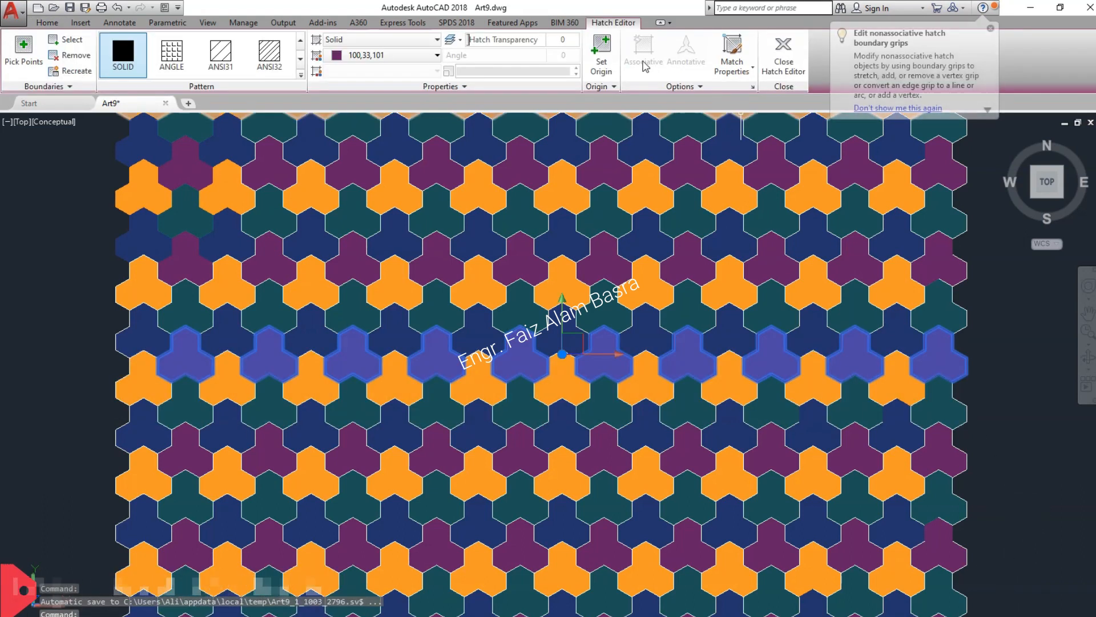
pyautogui.moveTo(469, 39); pyautogui.dragTo(494, 42)
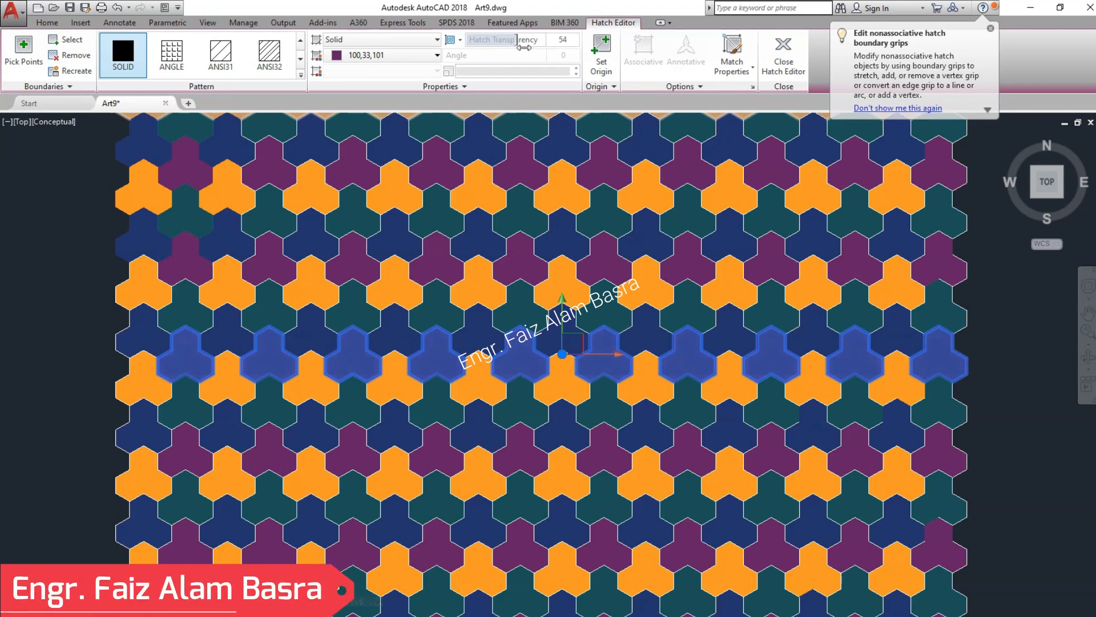
pyautogui.moveTo(527, 48); pyautogui.dragTo(534, 51)
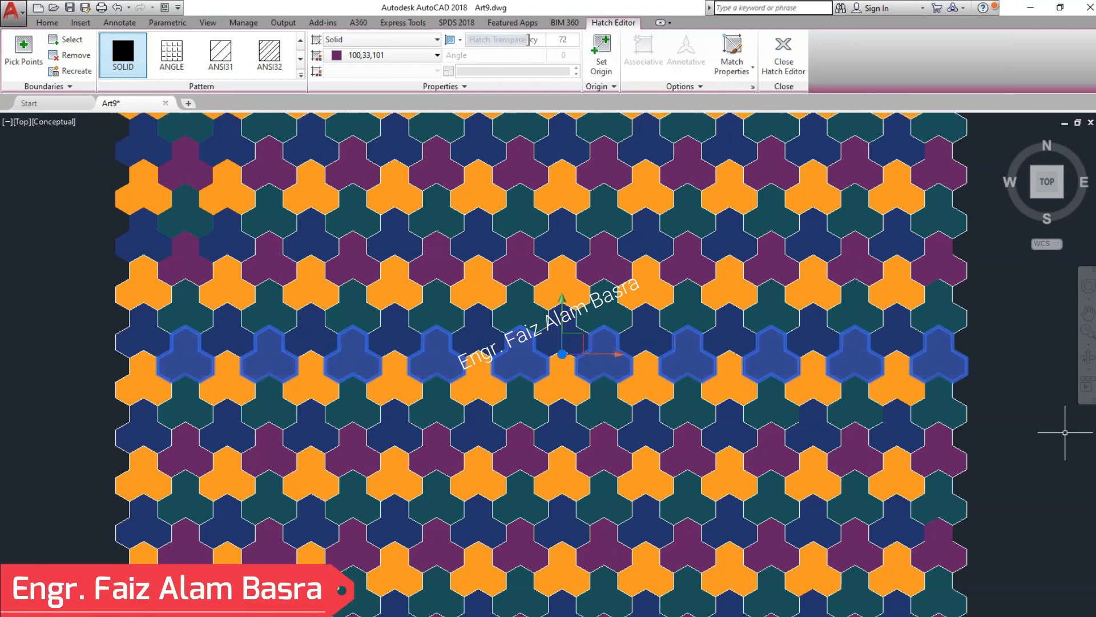
pyautogui.press('Escape')
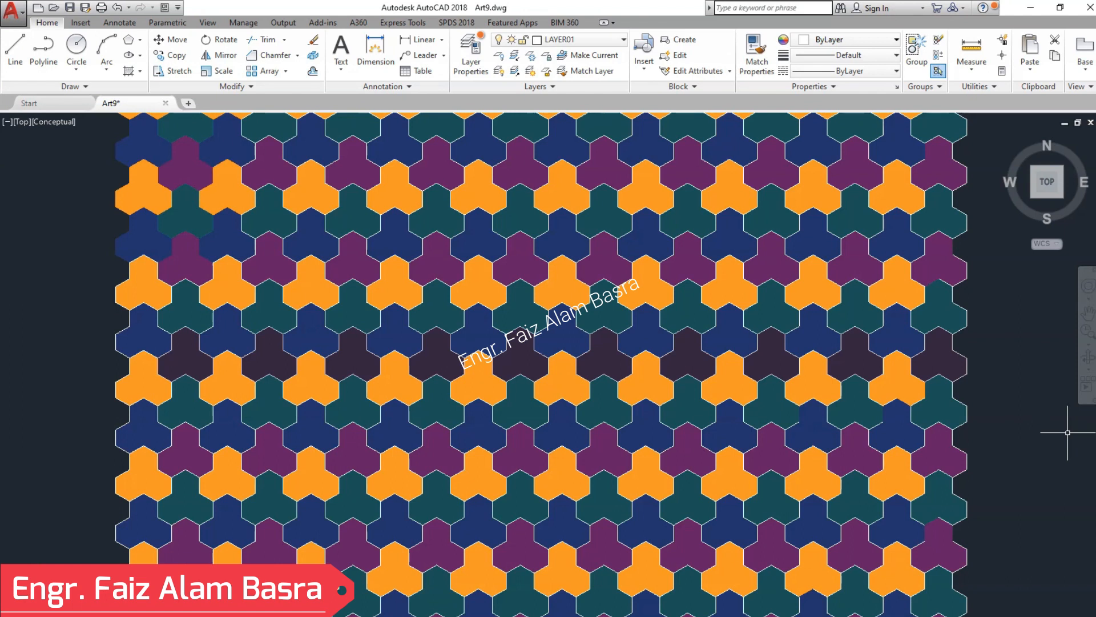
# Match the dimmed purple middle row's properties to every second bright purple row, one below and one above it, and finish the matching.
pyautogui.click(757, 54)
pyautogui.click(940, 365)
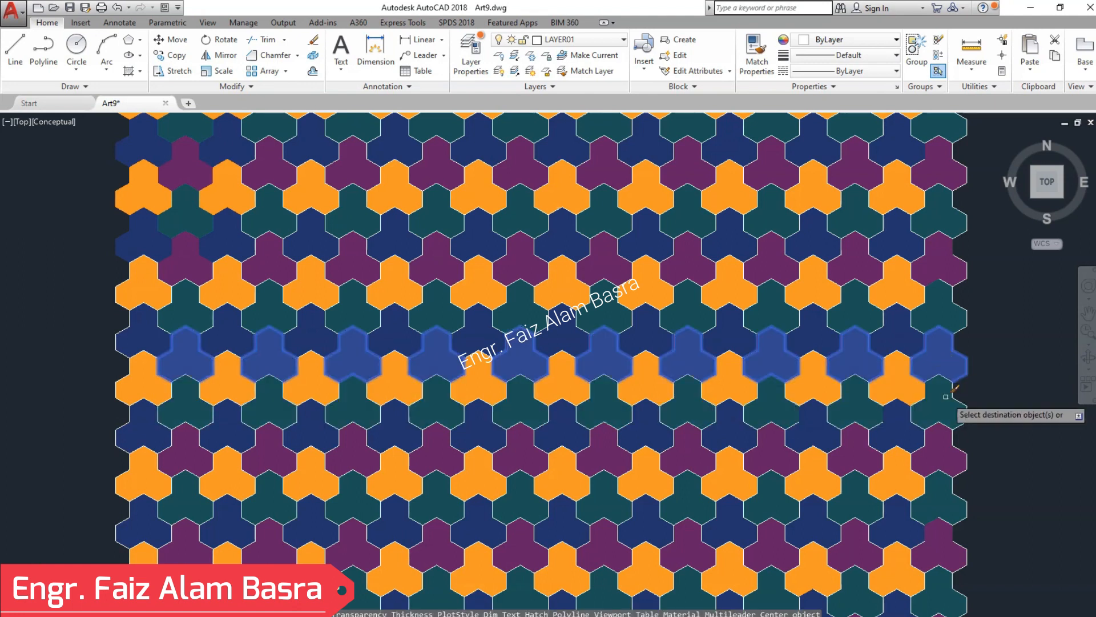
pyautogui.click(943, 514)
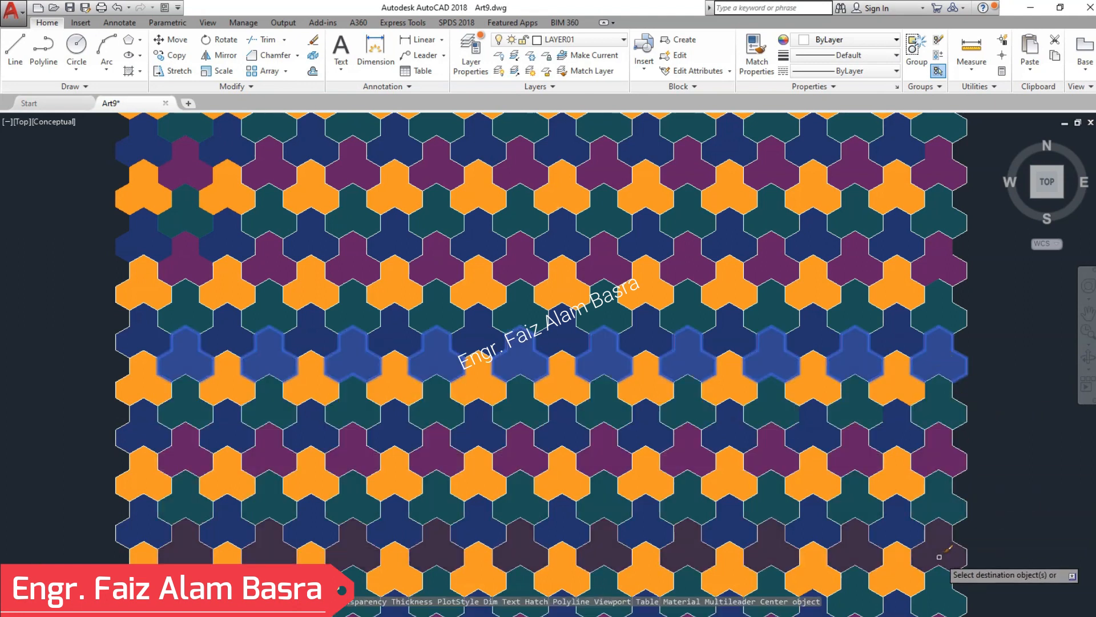
pyautogui.click(941, 172)
pyautogui.rightClick(1005, 344)
pyautogui.click(1035, 358)
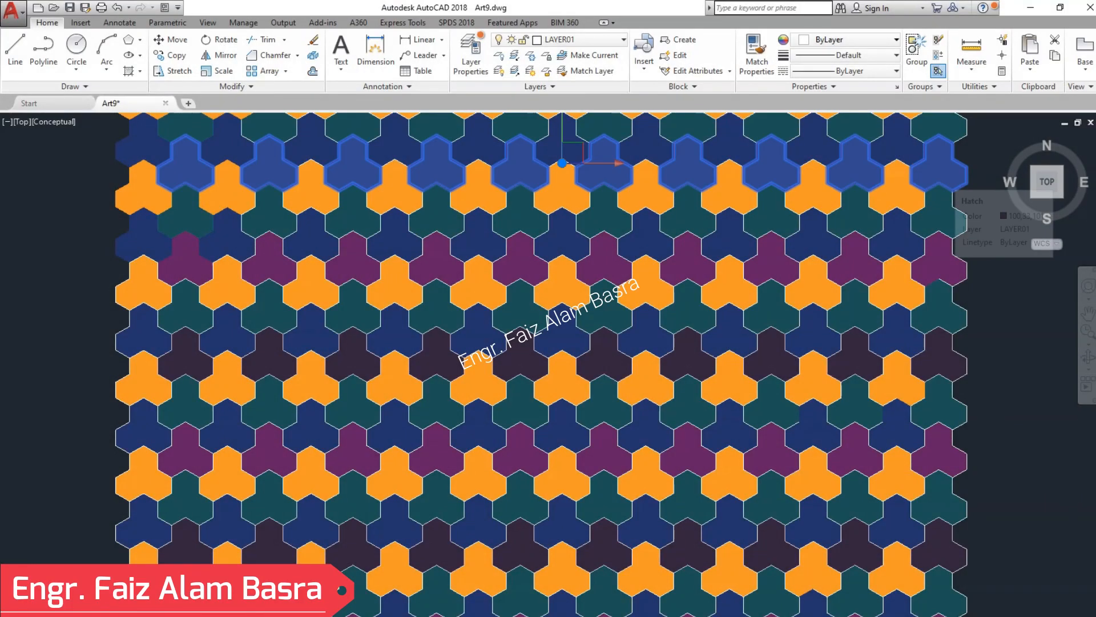
# Change the hatch color of the upper dimmed purple row to White.
pyautogui.click(583, 162)
pyautogui.click(437, 55)
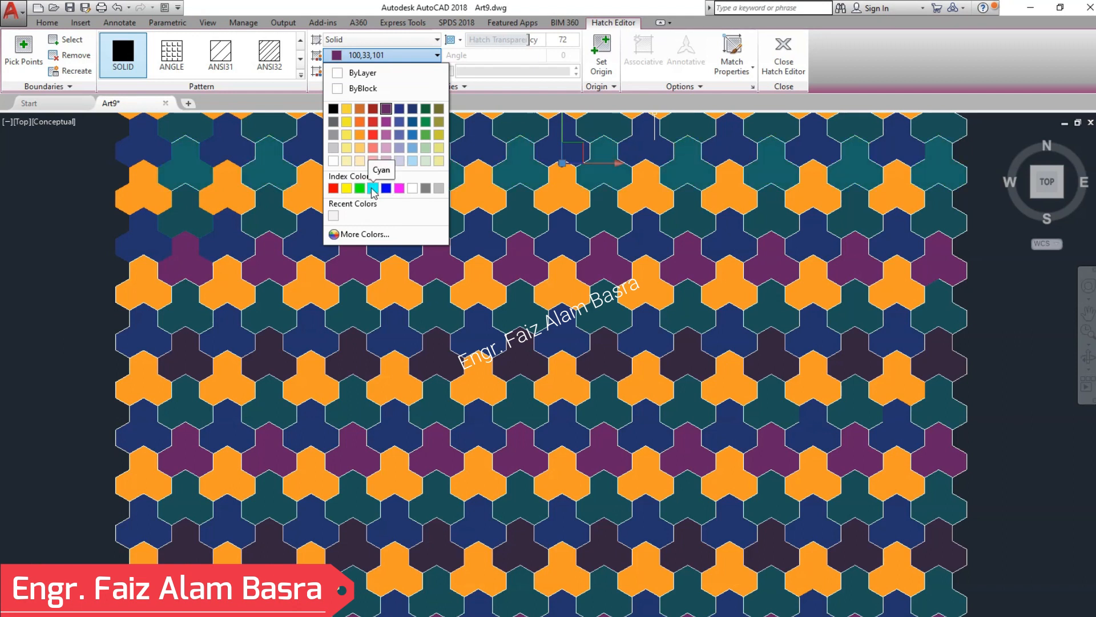
pyautogui.click(413, 188)
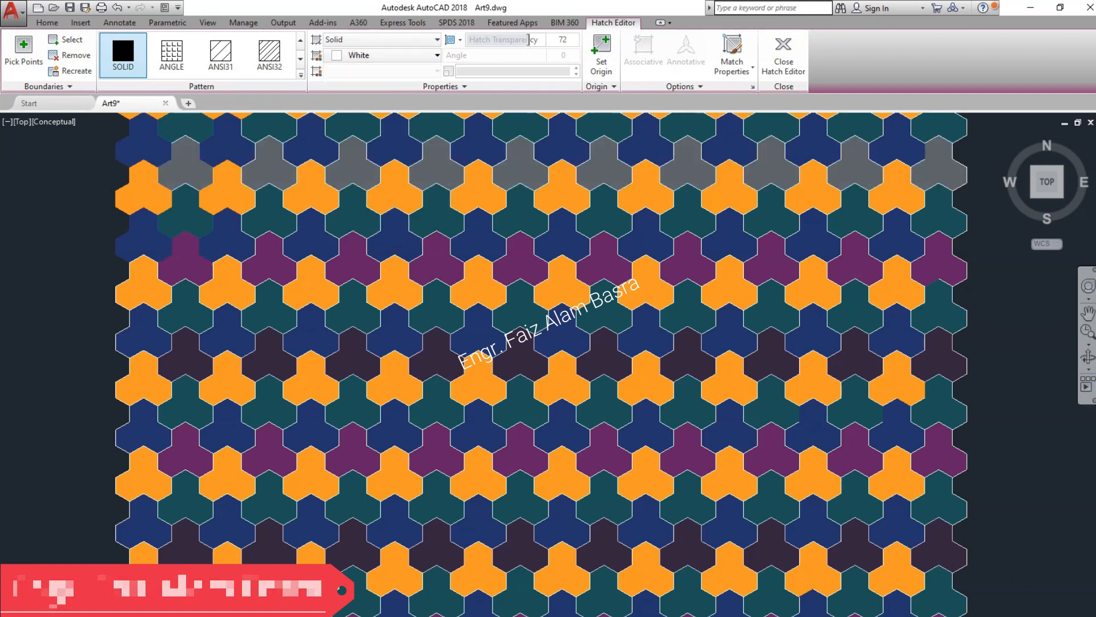
pyautogui.press('Return')
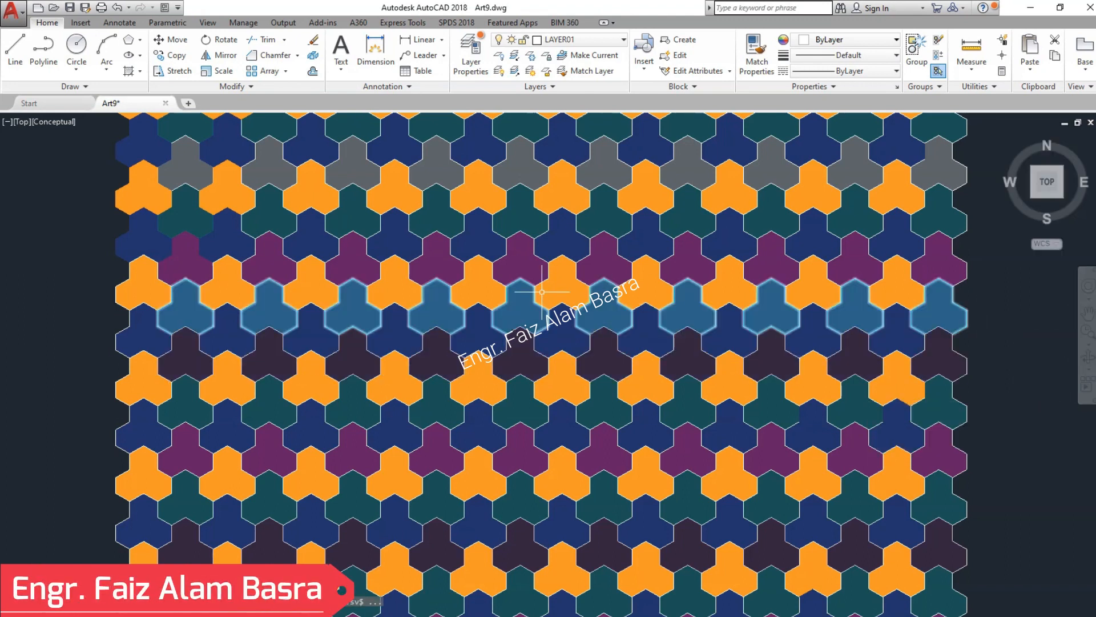
# Change the hatch color of the dimmed purple row in the middle of the field to White and deselect it.
pyautogui.scroll(-4, 596, 320)
pyautogui.scroll(3, 595, 320)
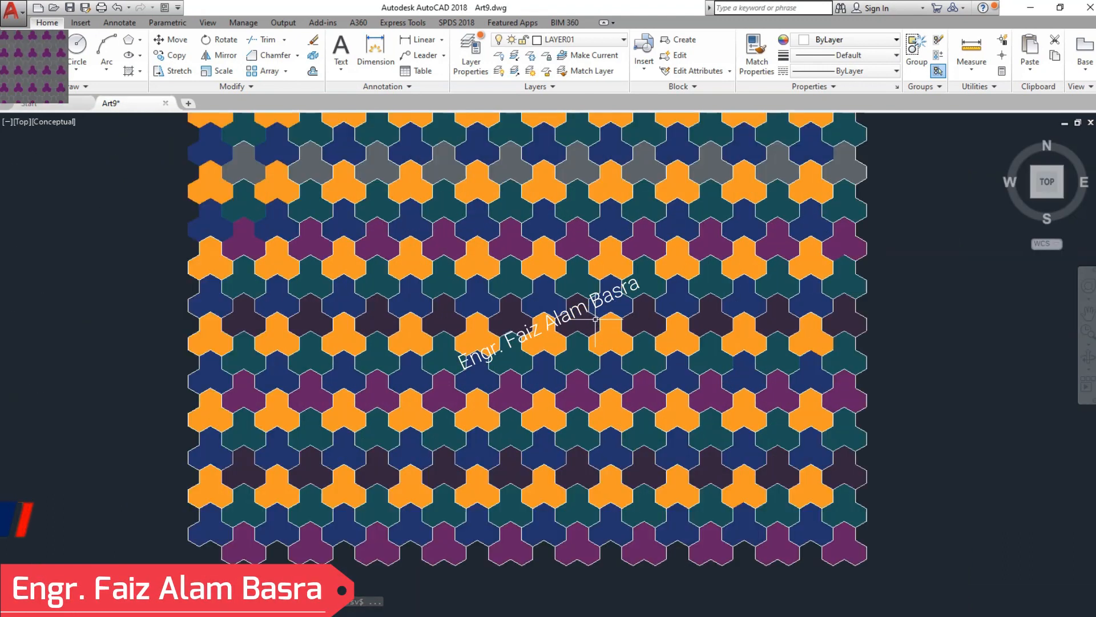
pyautogui.scroll(-6, 523, 320)
pyautogui.scroll(2, 297, 314)
pyautogui.scroll(5, 231, 313)
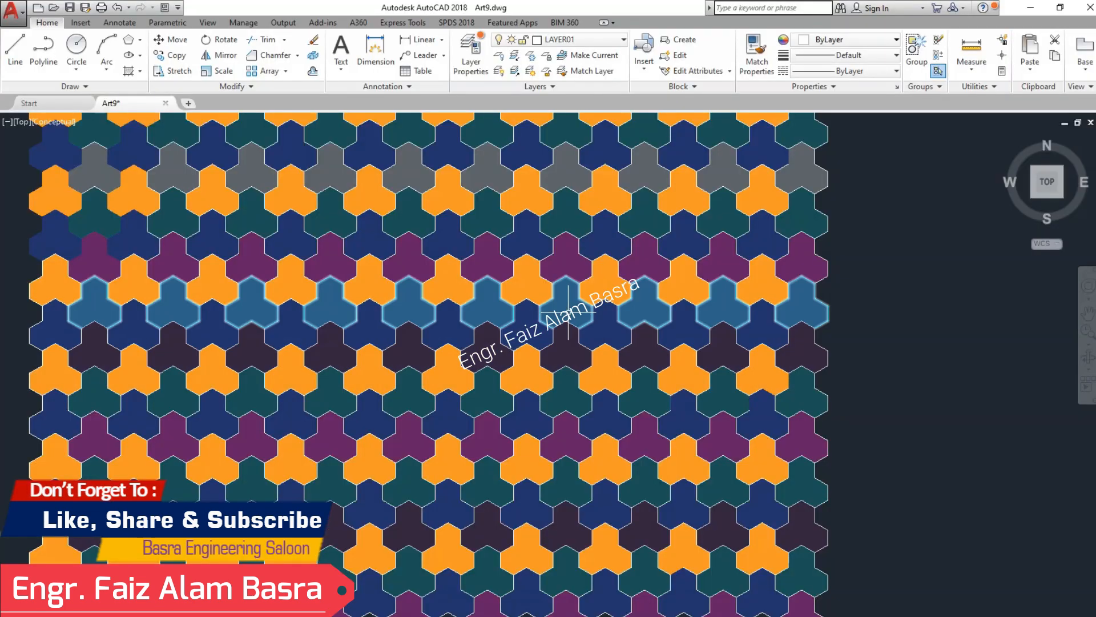
pyautogui.scroll(-3, 557, 358)
pyautogui.scroll(5, 557, 358)
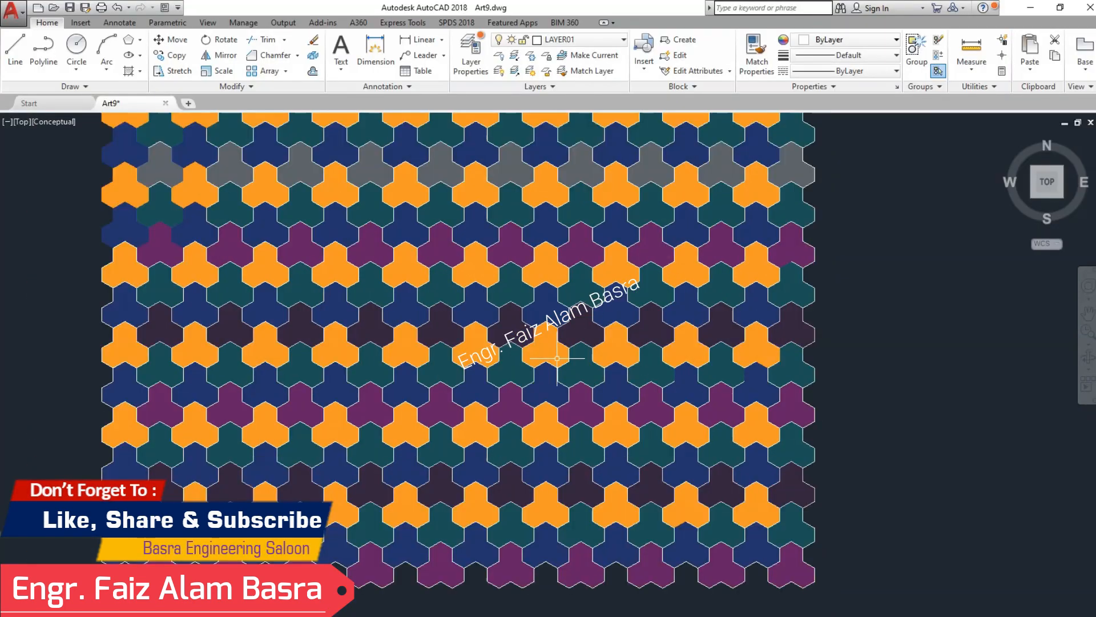
pyautogui.scroll(2, 557, 358)
pyautogui.click(491, 311)
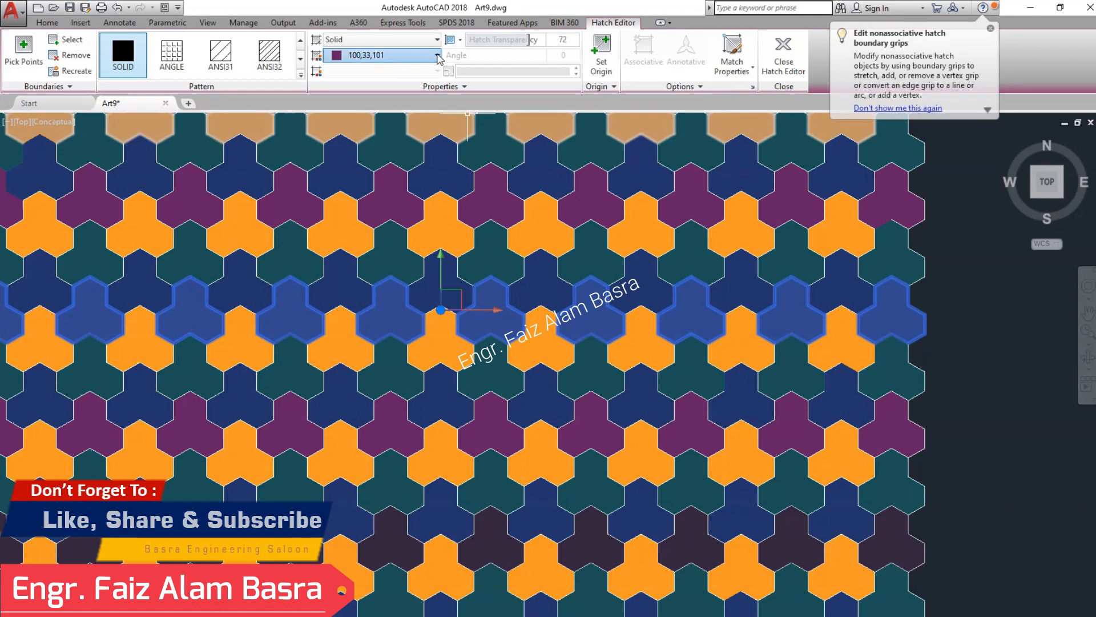
pyautogui.click(438, 55)
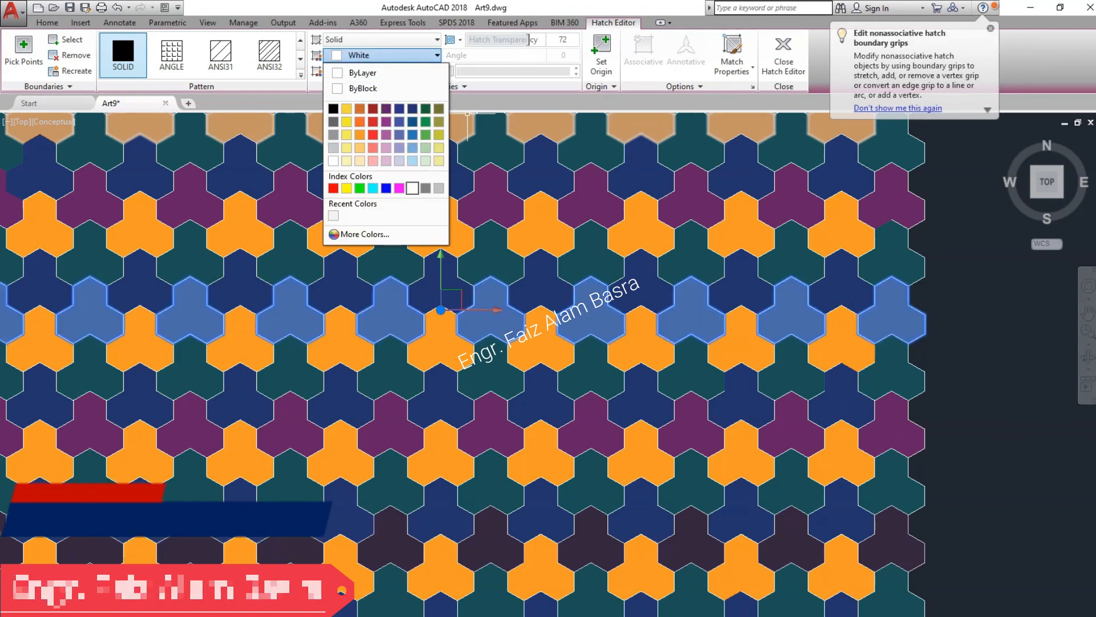
pyautogui.click(412, 188)
pyautogui.press('Escape')
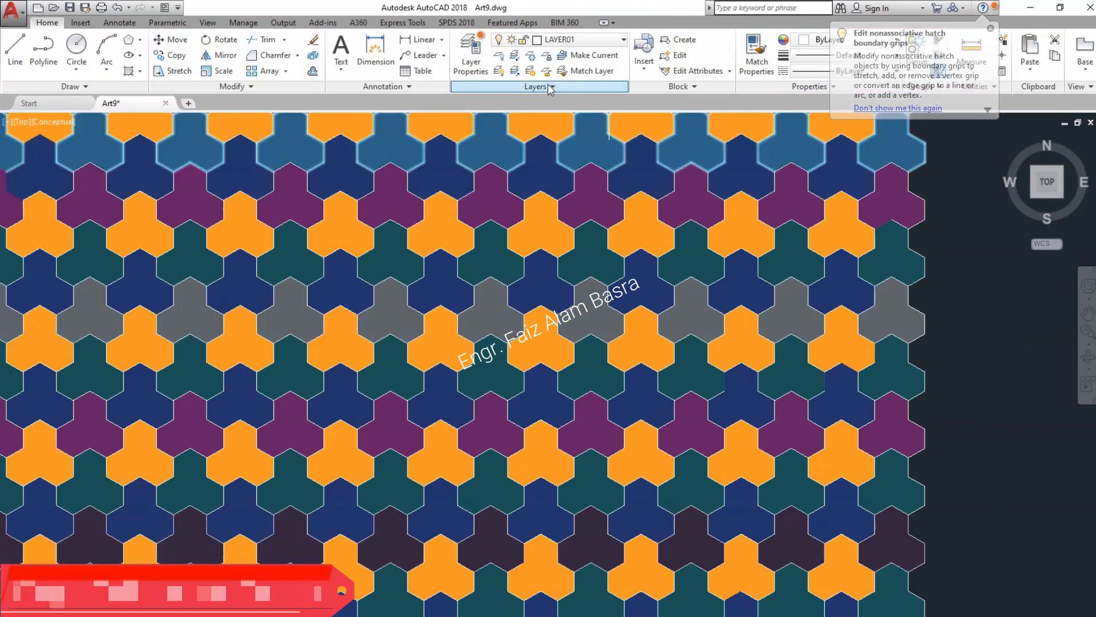
# Set the hatch transparency of the white row in the middle of the field to 12.
pyautogui.click(583, 304)
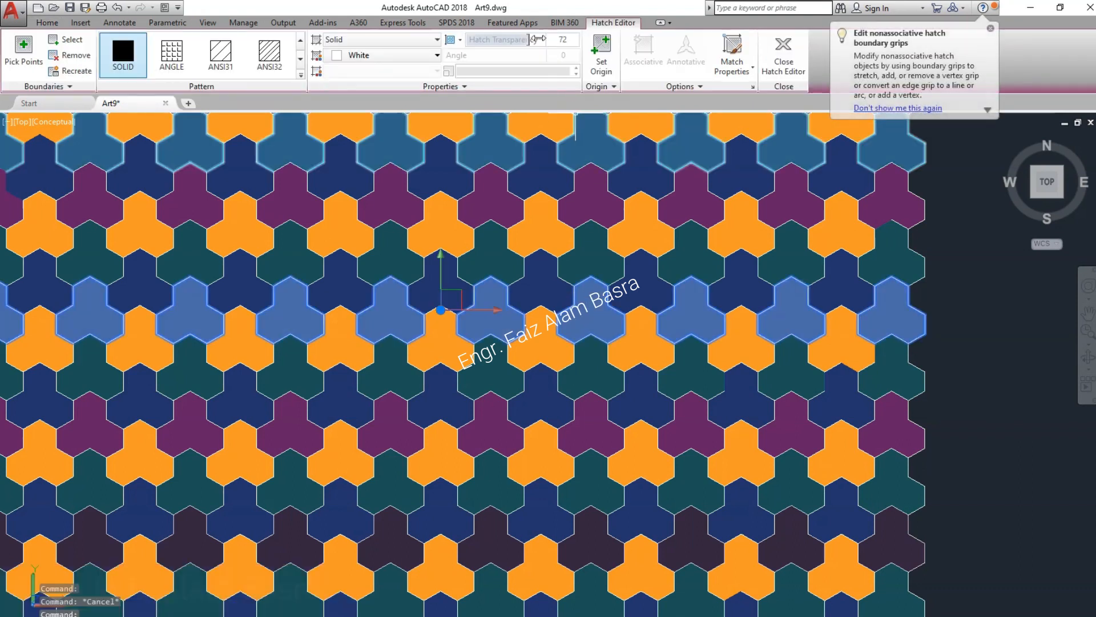
pyautogui.moveTo(526, 39); pyautogui.dragTo(478, 39)
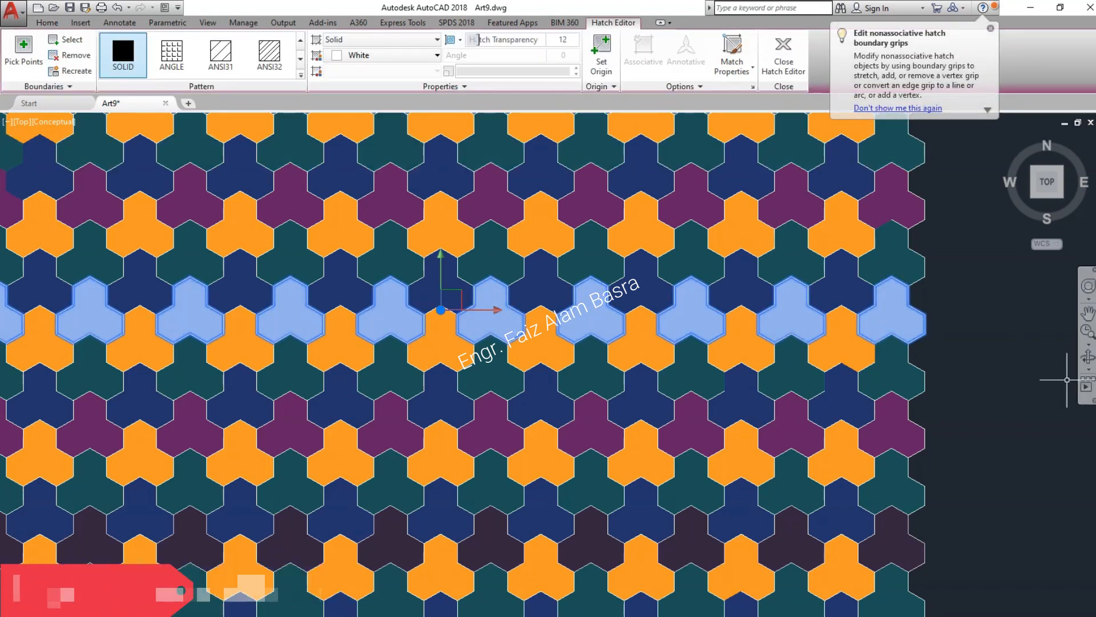
pyautogui.press('Escape')
# Match the bright white middle row's properties to the dimmed purple row below and the grey row above, and finish the matching.
pyautogui.scroll(-2, 729, 277)
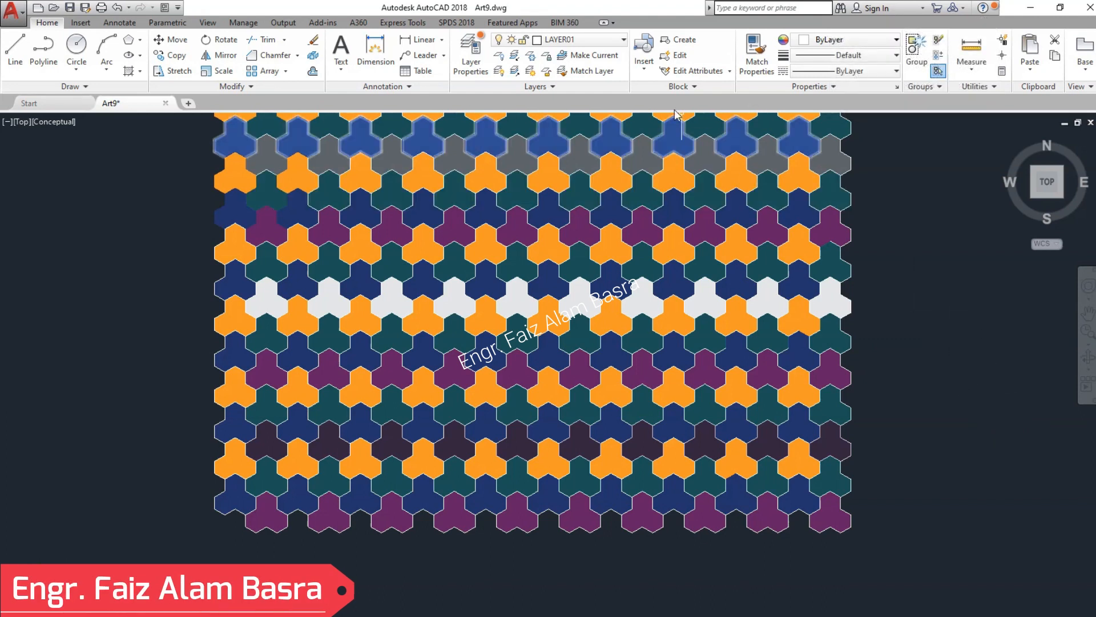
pyautogui.click(833, 304)
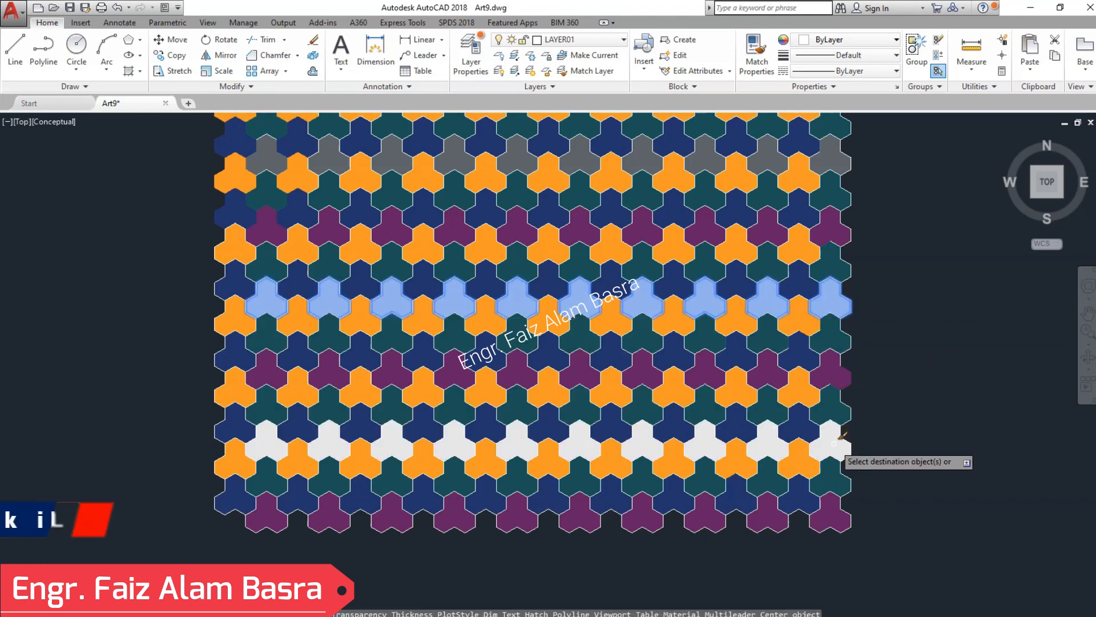
pyautogui.click(838, 157)
pyautogui.rightClick(898, 308)
pyautogui.click(929, 314)
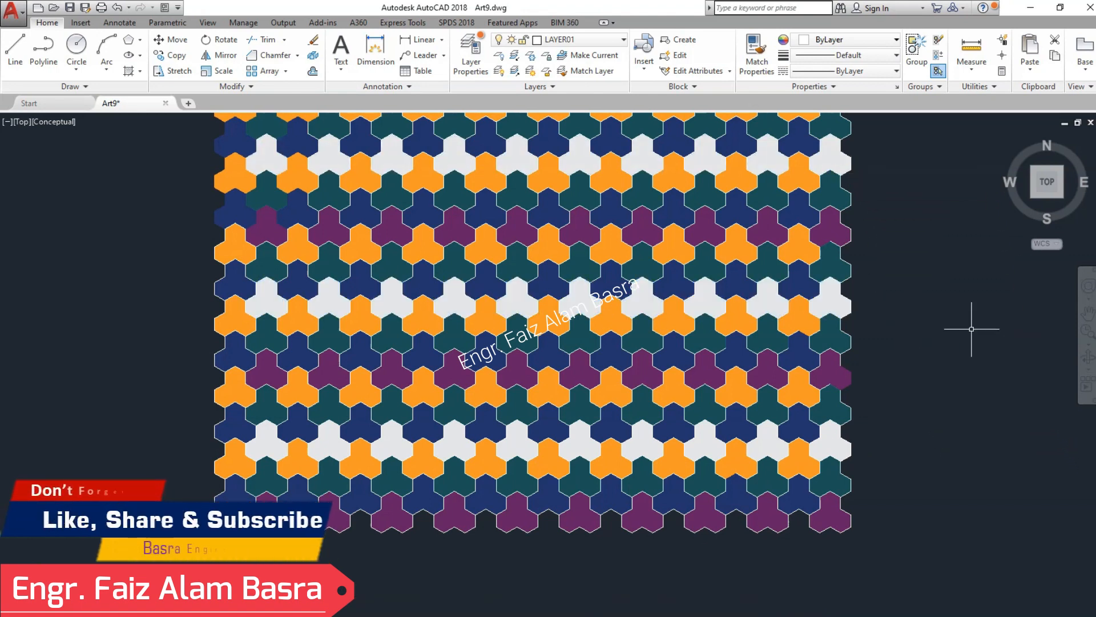
pyautogui.scroll(2, 887, 241)
pyautogui.scroll(-2, 779, 262)
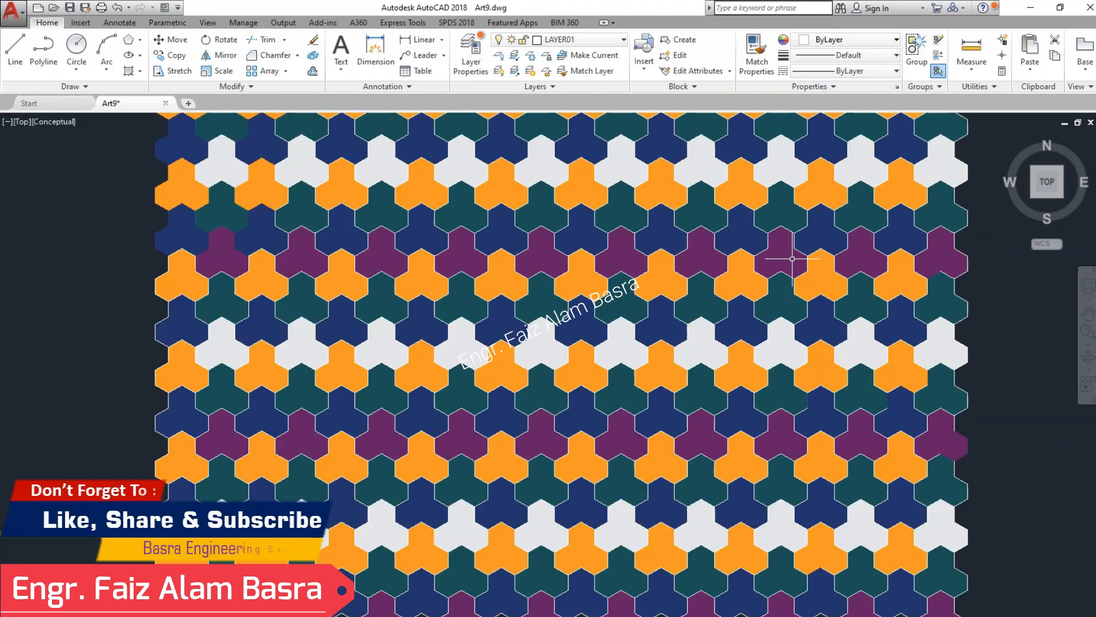
pyautogui.scroll(3, 778, 262)
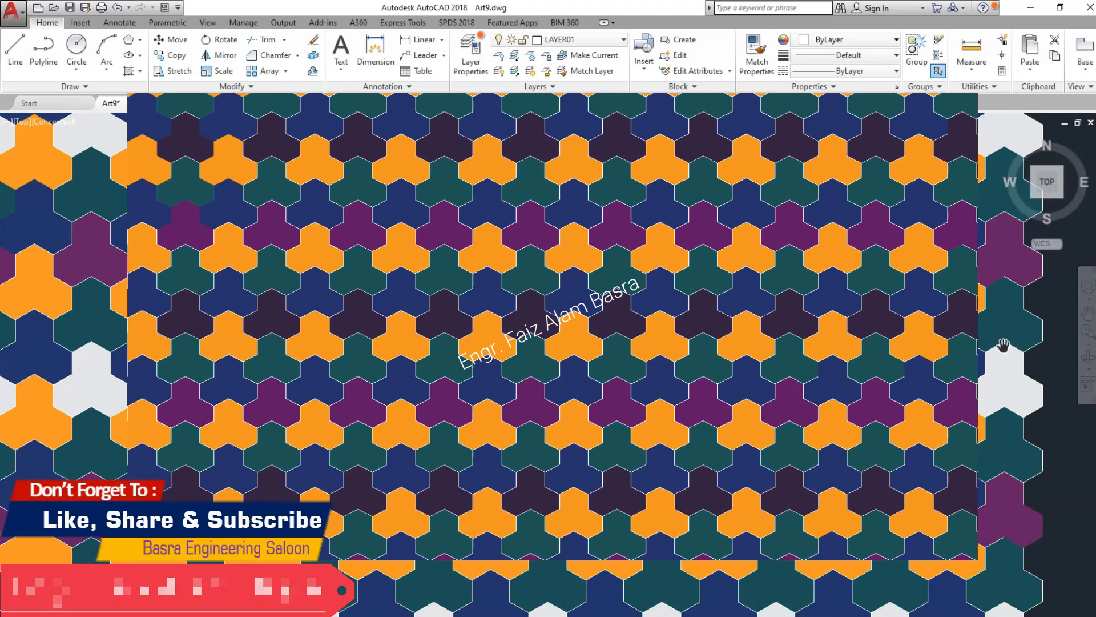
pyautogui.moveTo(1003, 347); pyautogui.dragTo(1036, 346, button='middle')
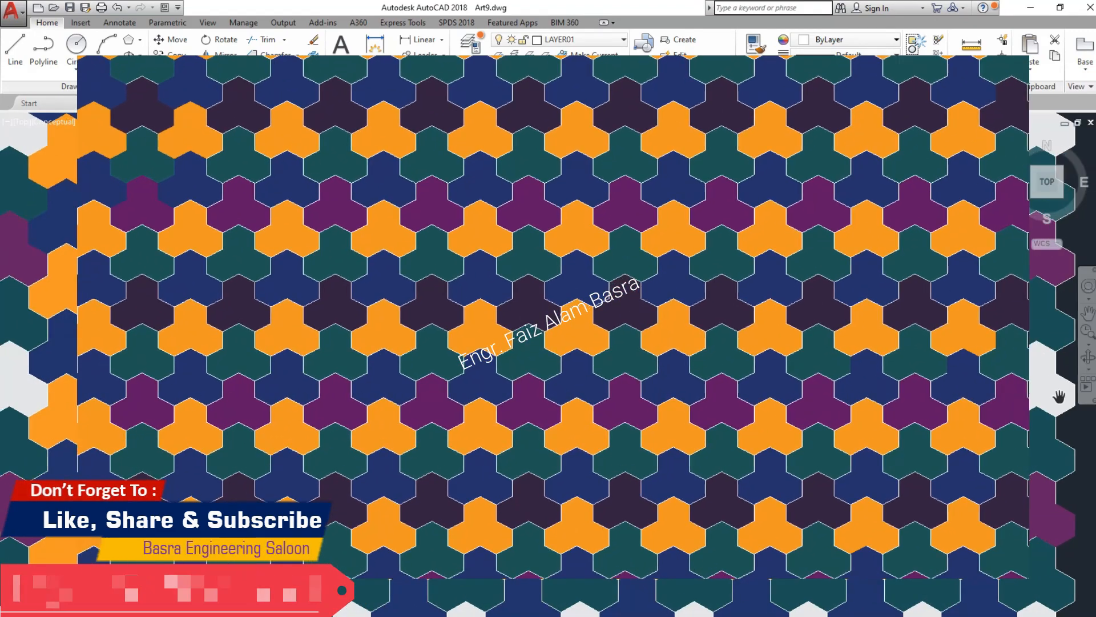